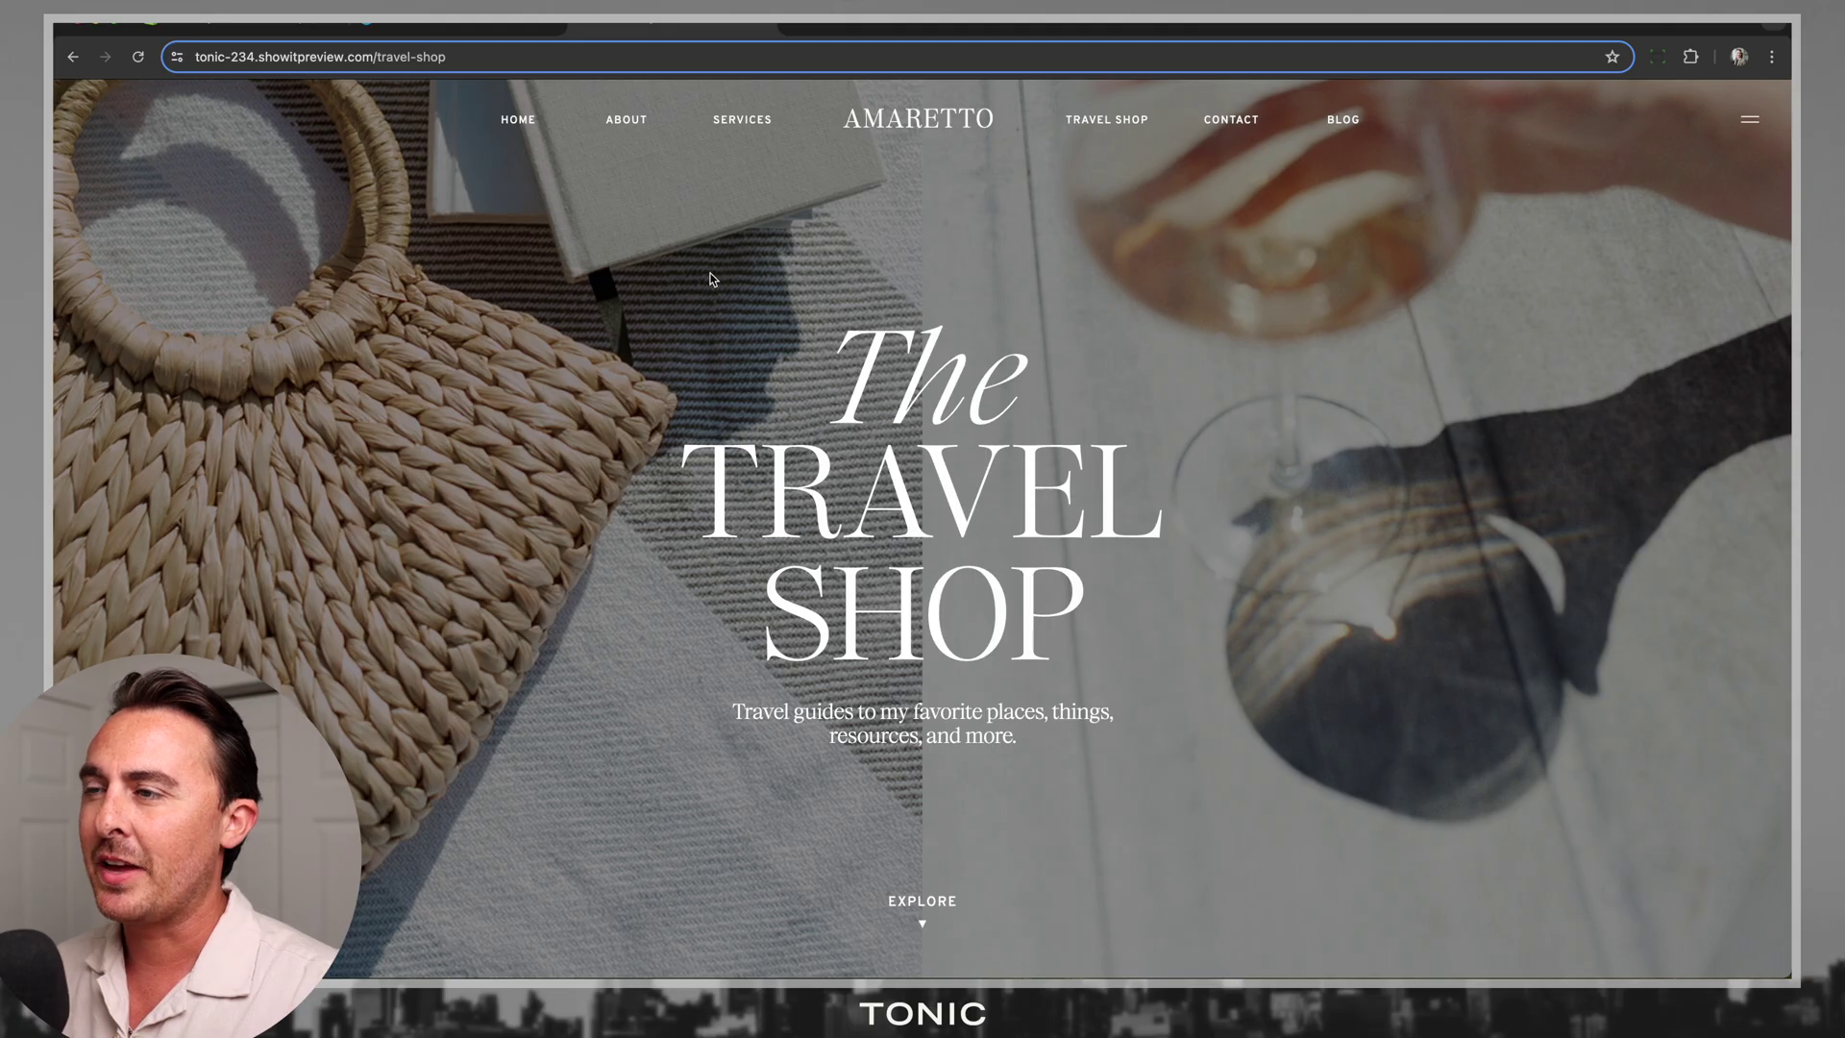
From the Travel Shop preview, add the Lisbon Travel Guide (PDF) at $49.99 to the cart
{"action": "scroll", "coordinate": [546, 348], "scroll_direction": "down", "scroll_amount": 5}
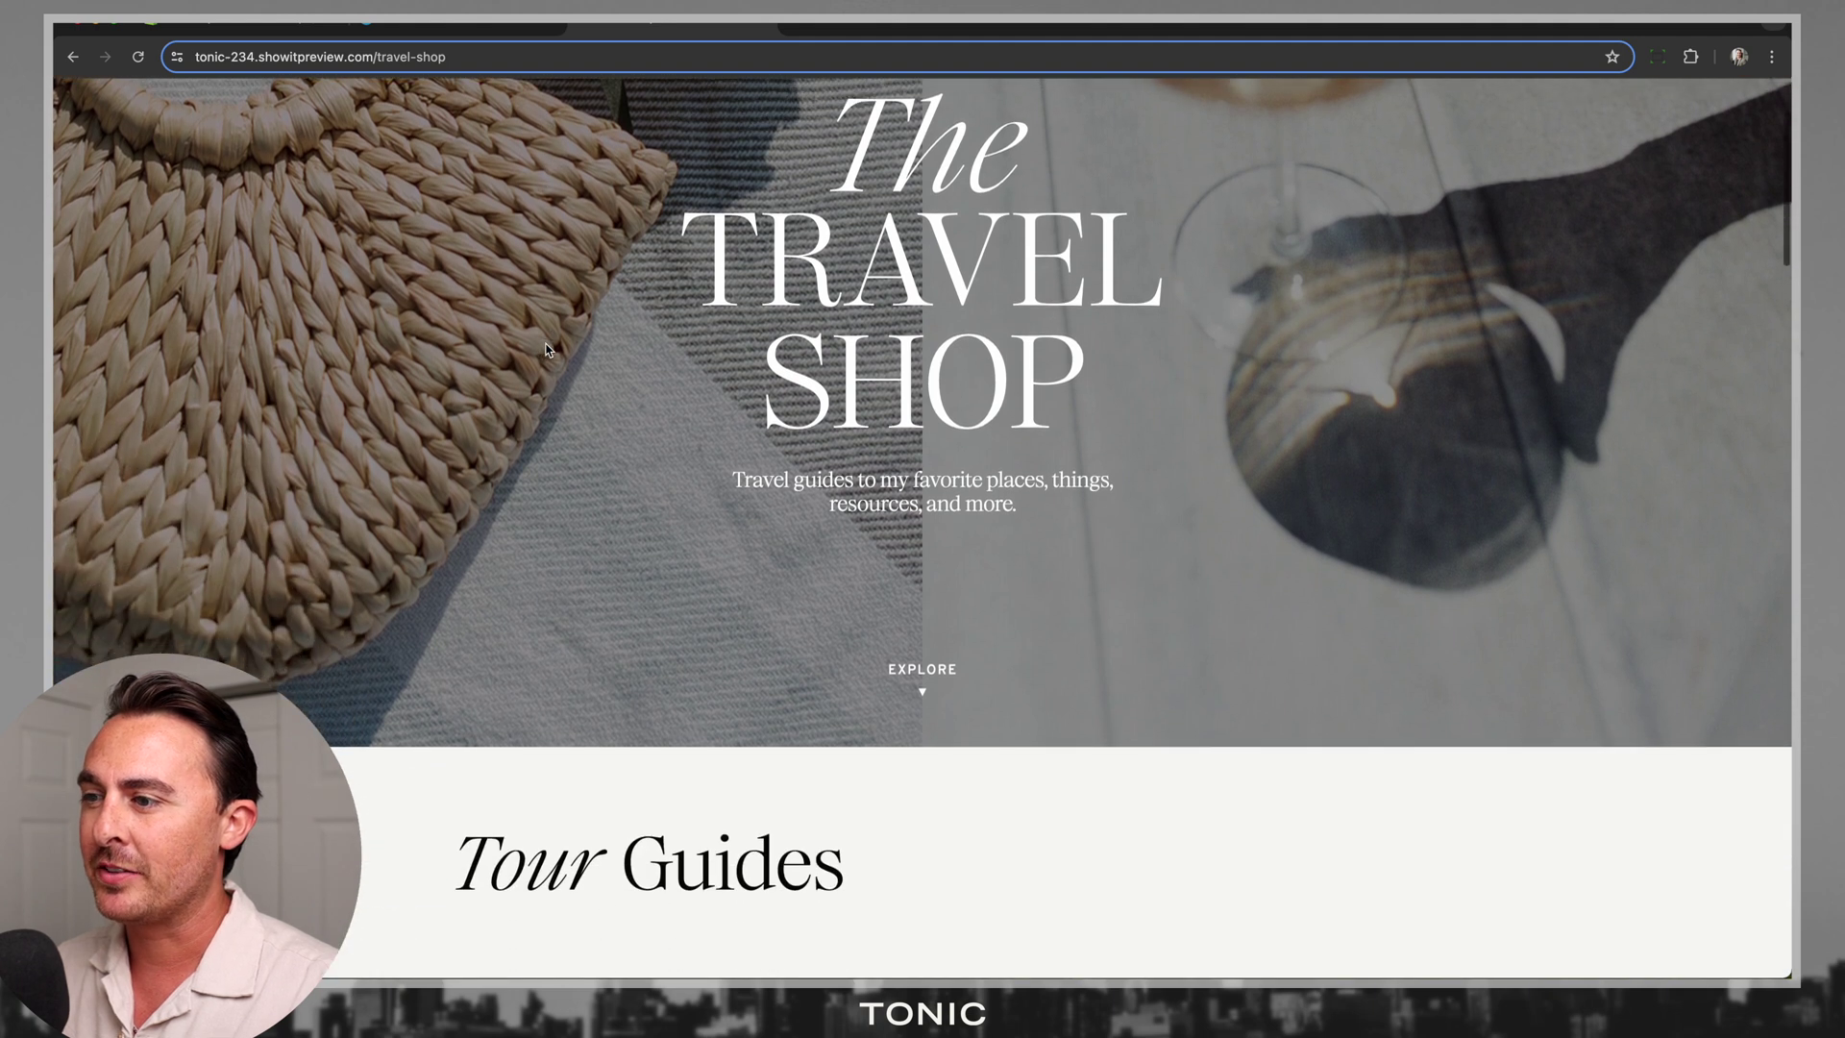
{"action": "scroll", "coordinate": [546, 349], "scroll_direction": "down", "scroll_amount": 5}
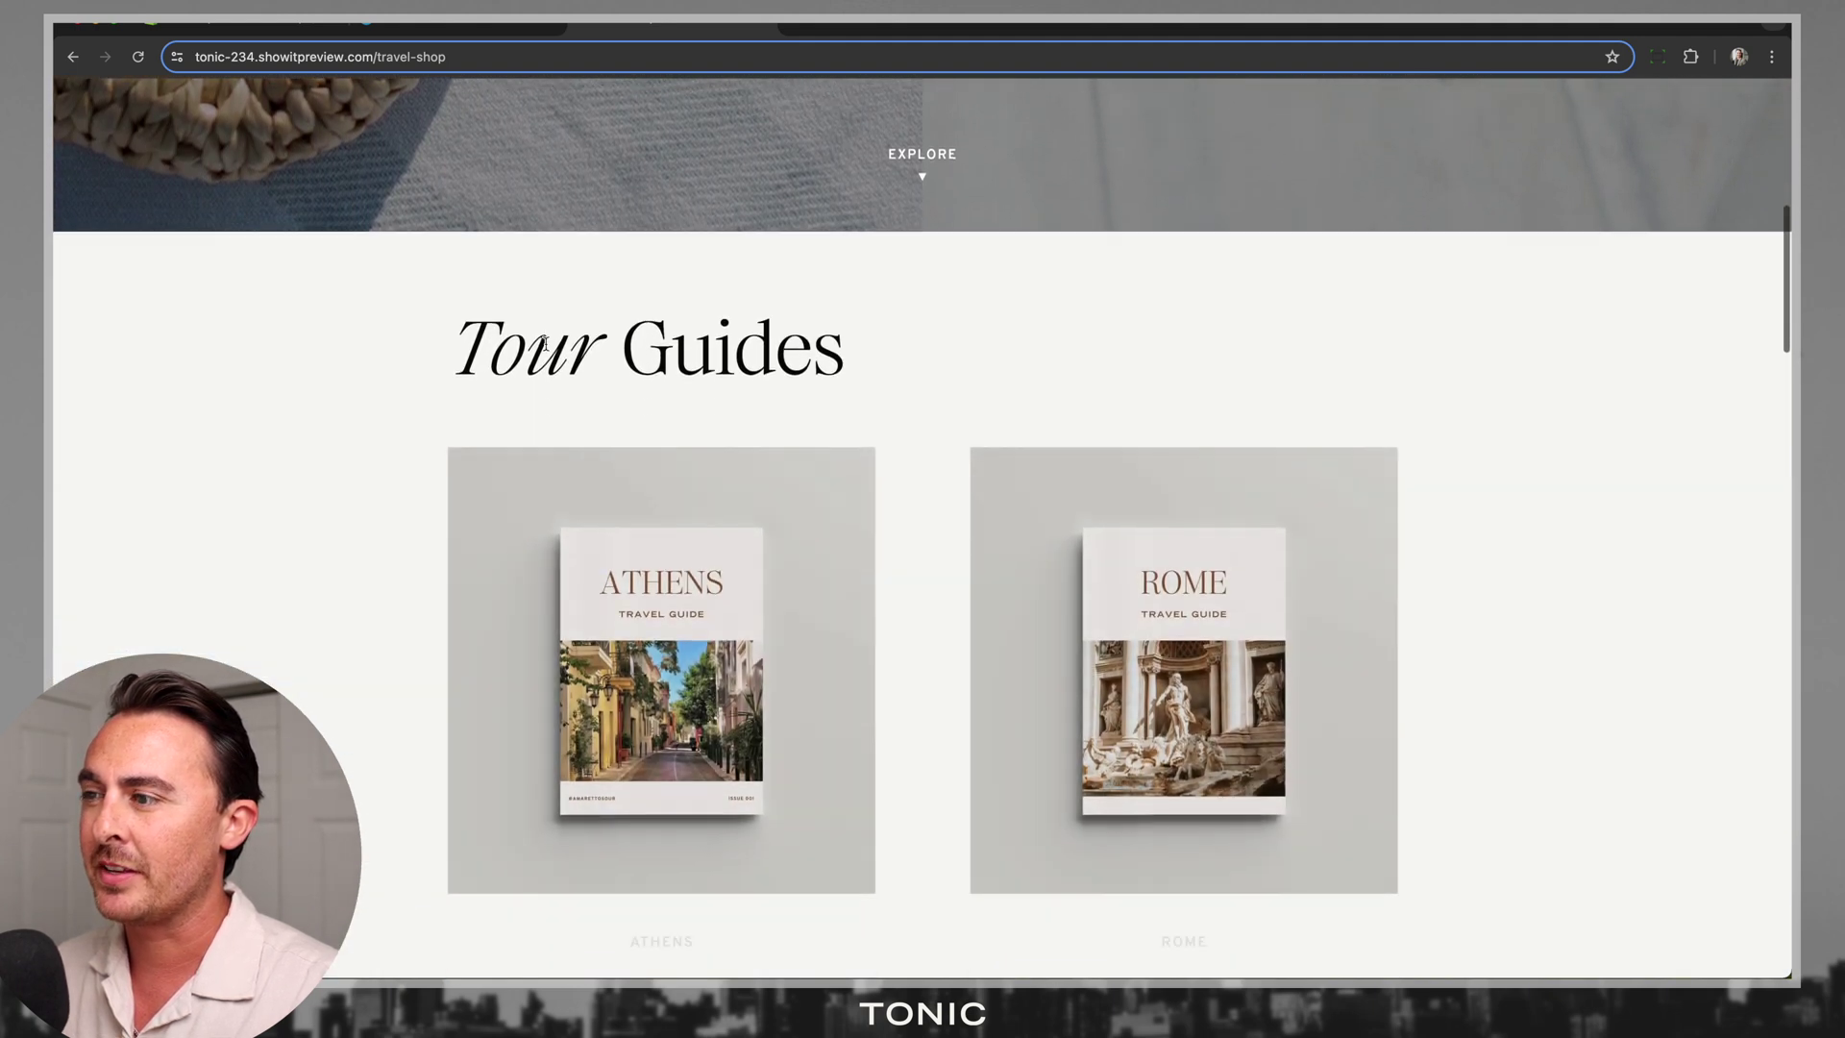
{"action": "scroll", "coordinate": [546, 349], "scroll_direction": "down", "scroll_amount": 7}
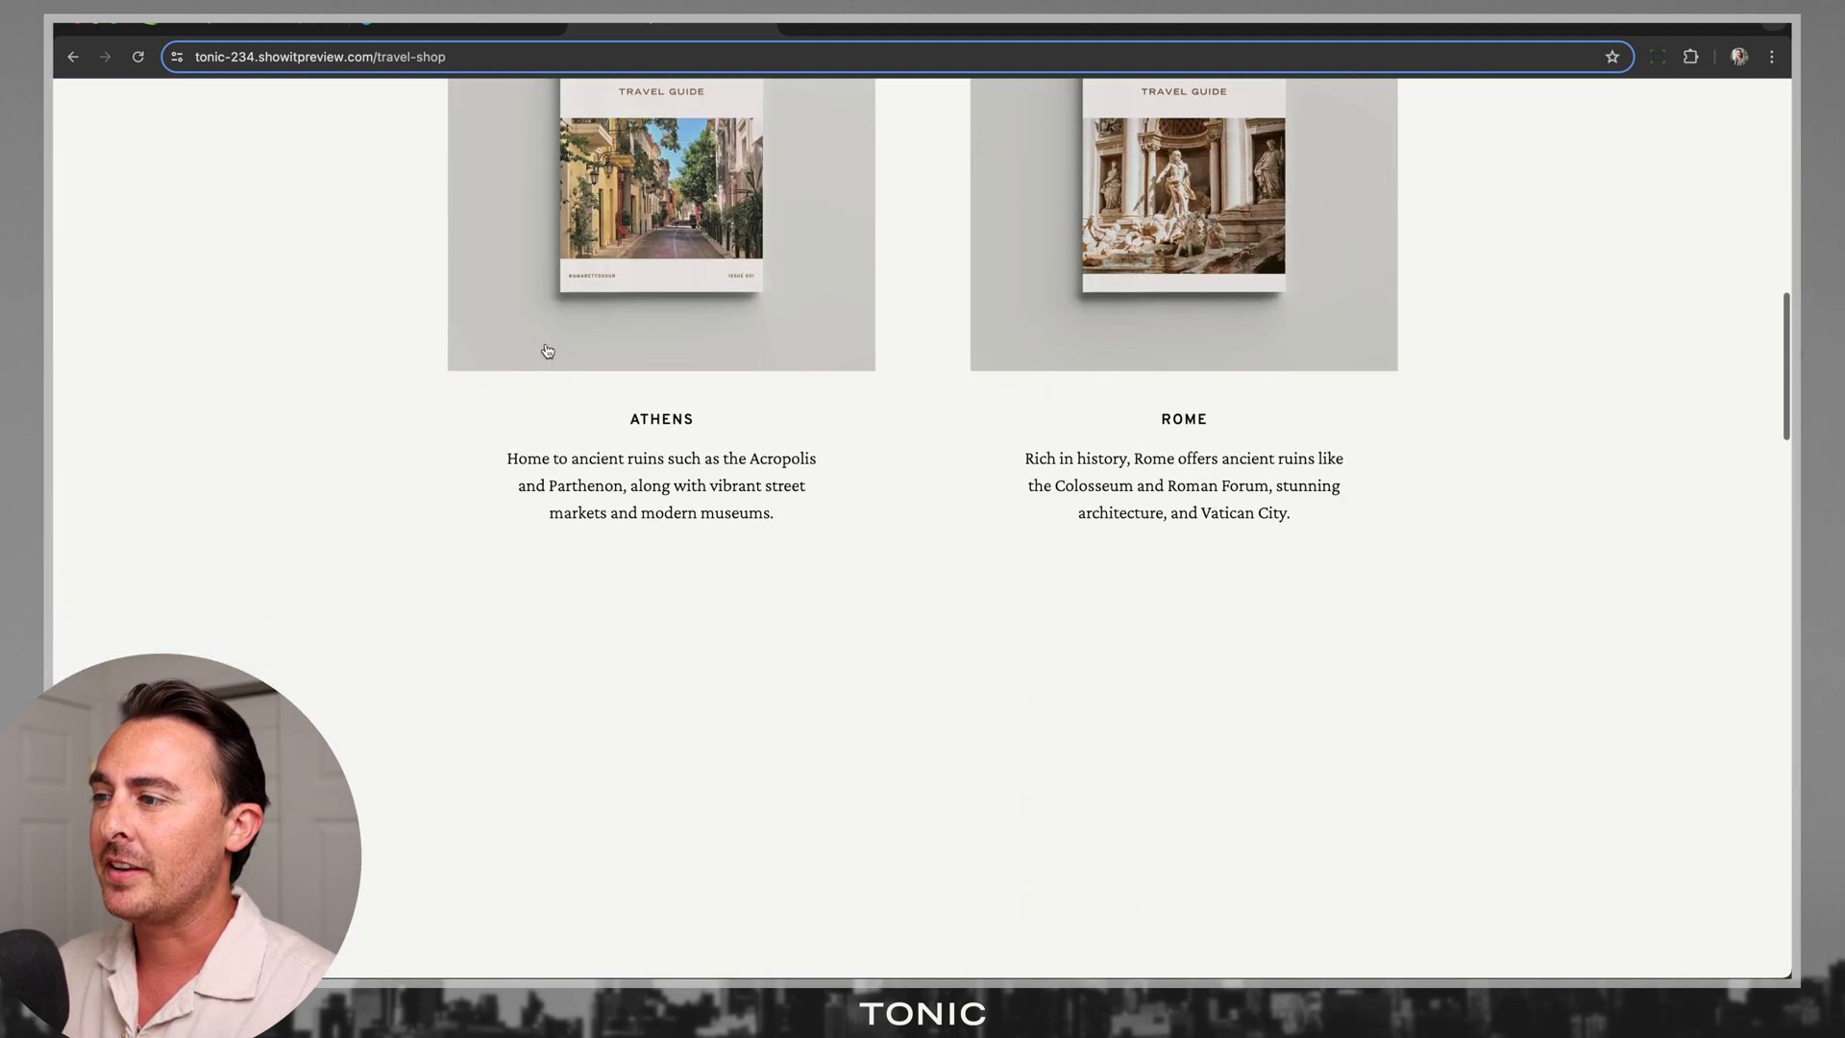
{"action": "scroll", "coordinate": [546, 349], "scroll_direction": "down", "scroll_amount": 10}
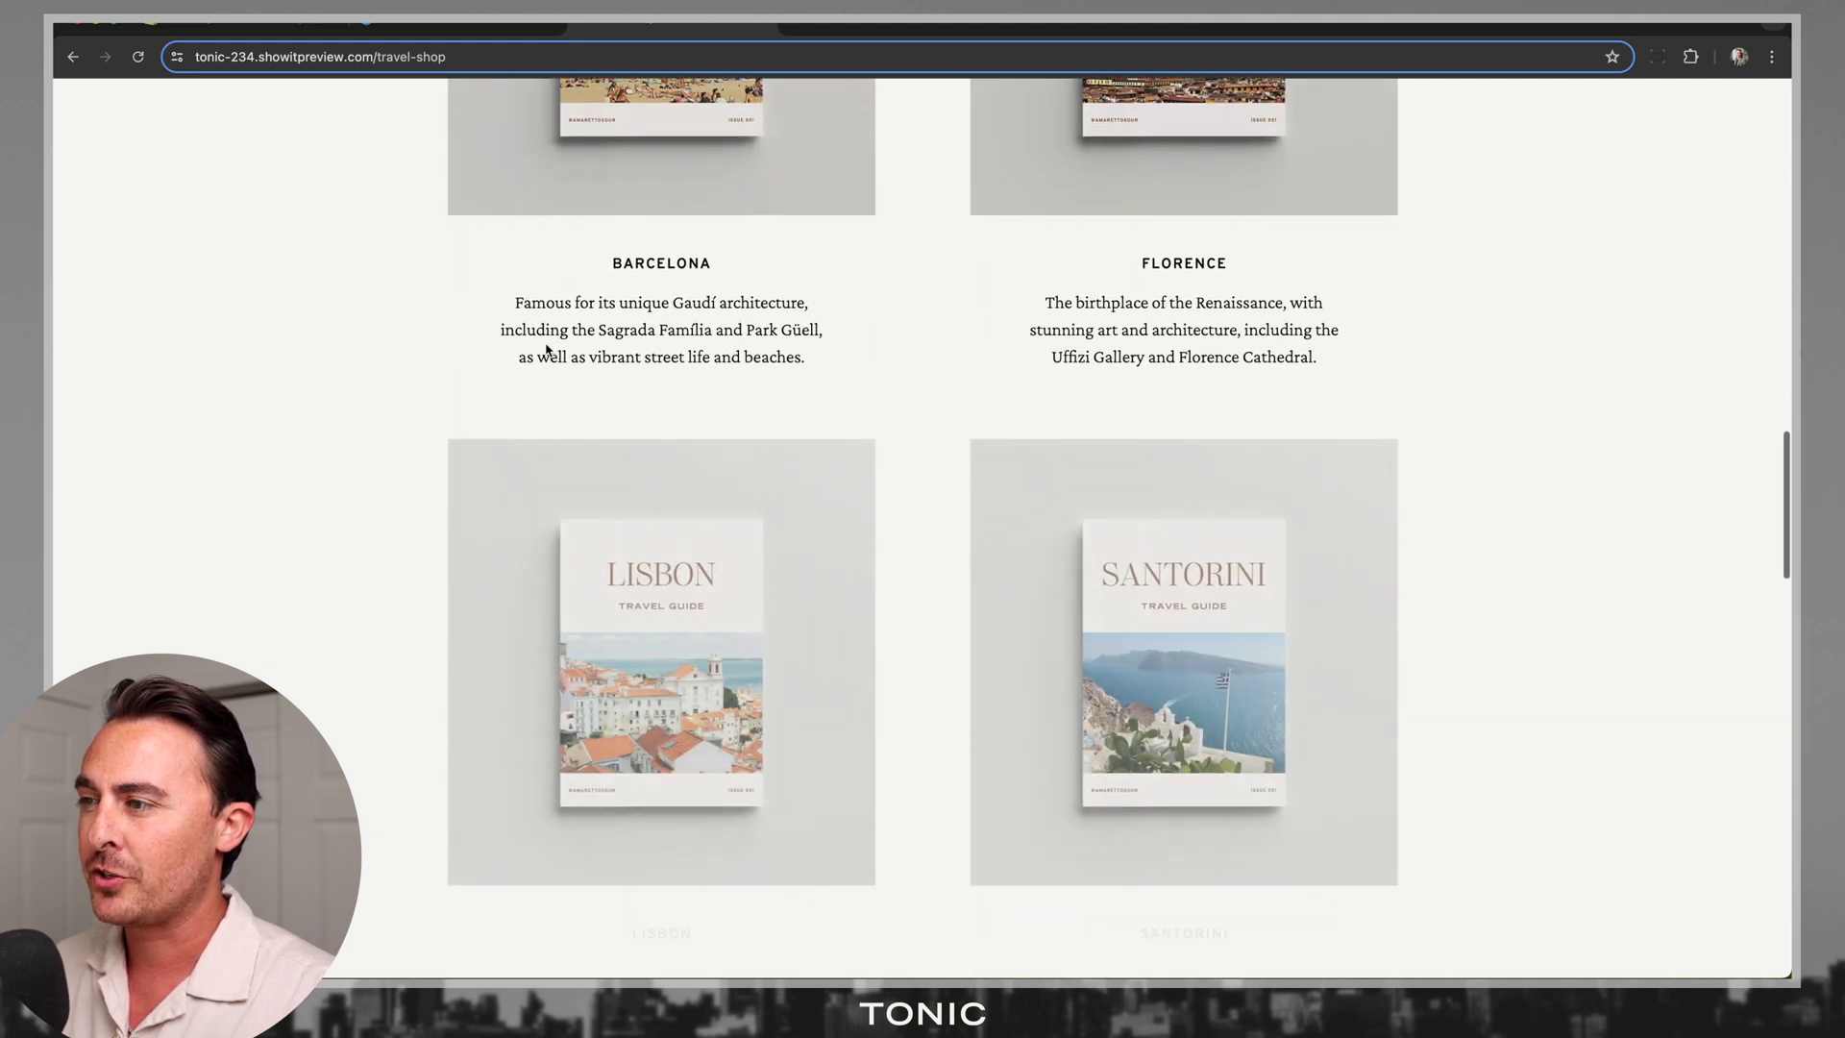
{"action": "scroll", "coordinate": [546, 349], "scroll_direction": "up", "scroll_amount": 1}
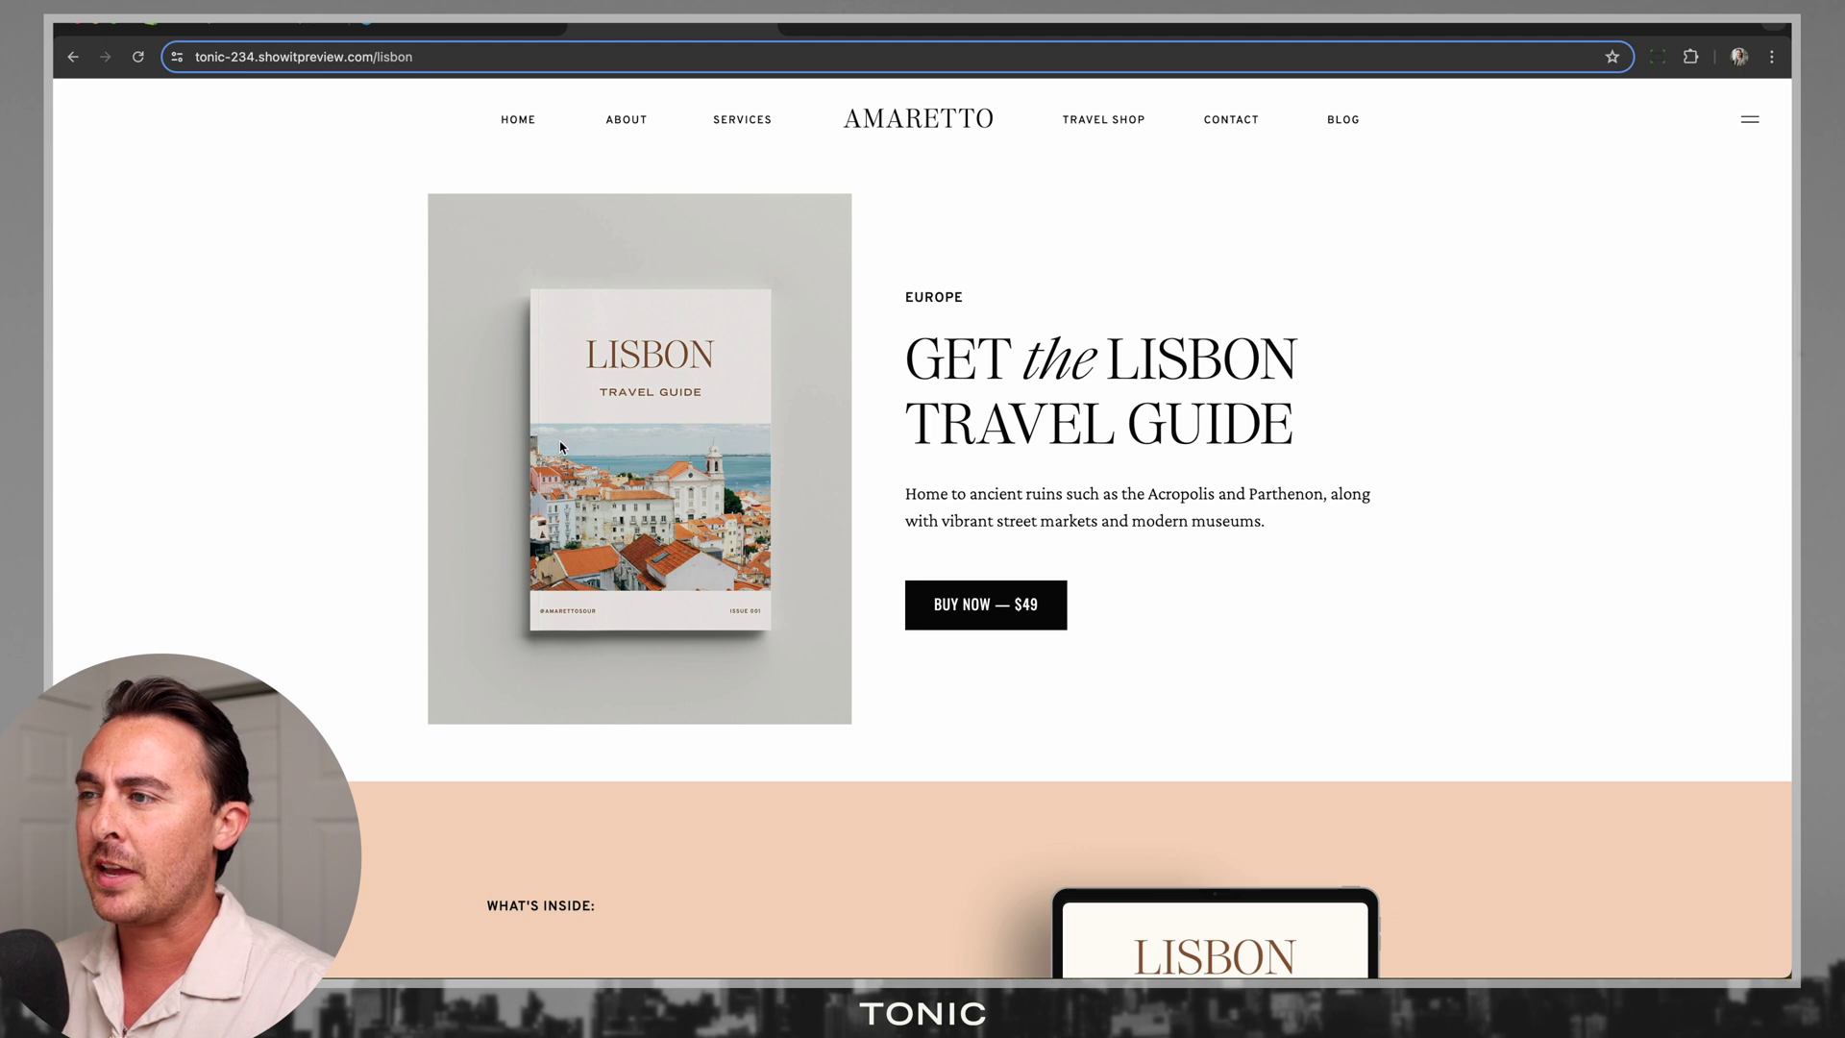
{"action": "left_click", "coordinate": [983, 612]}
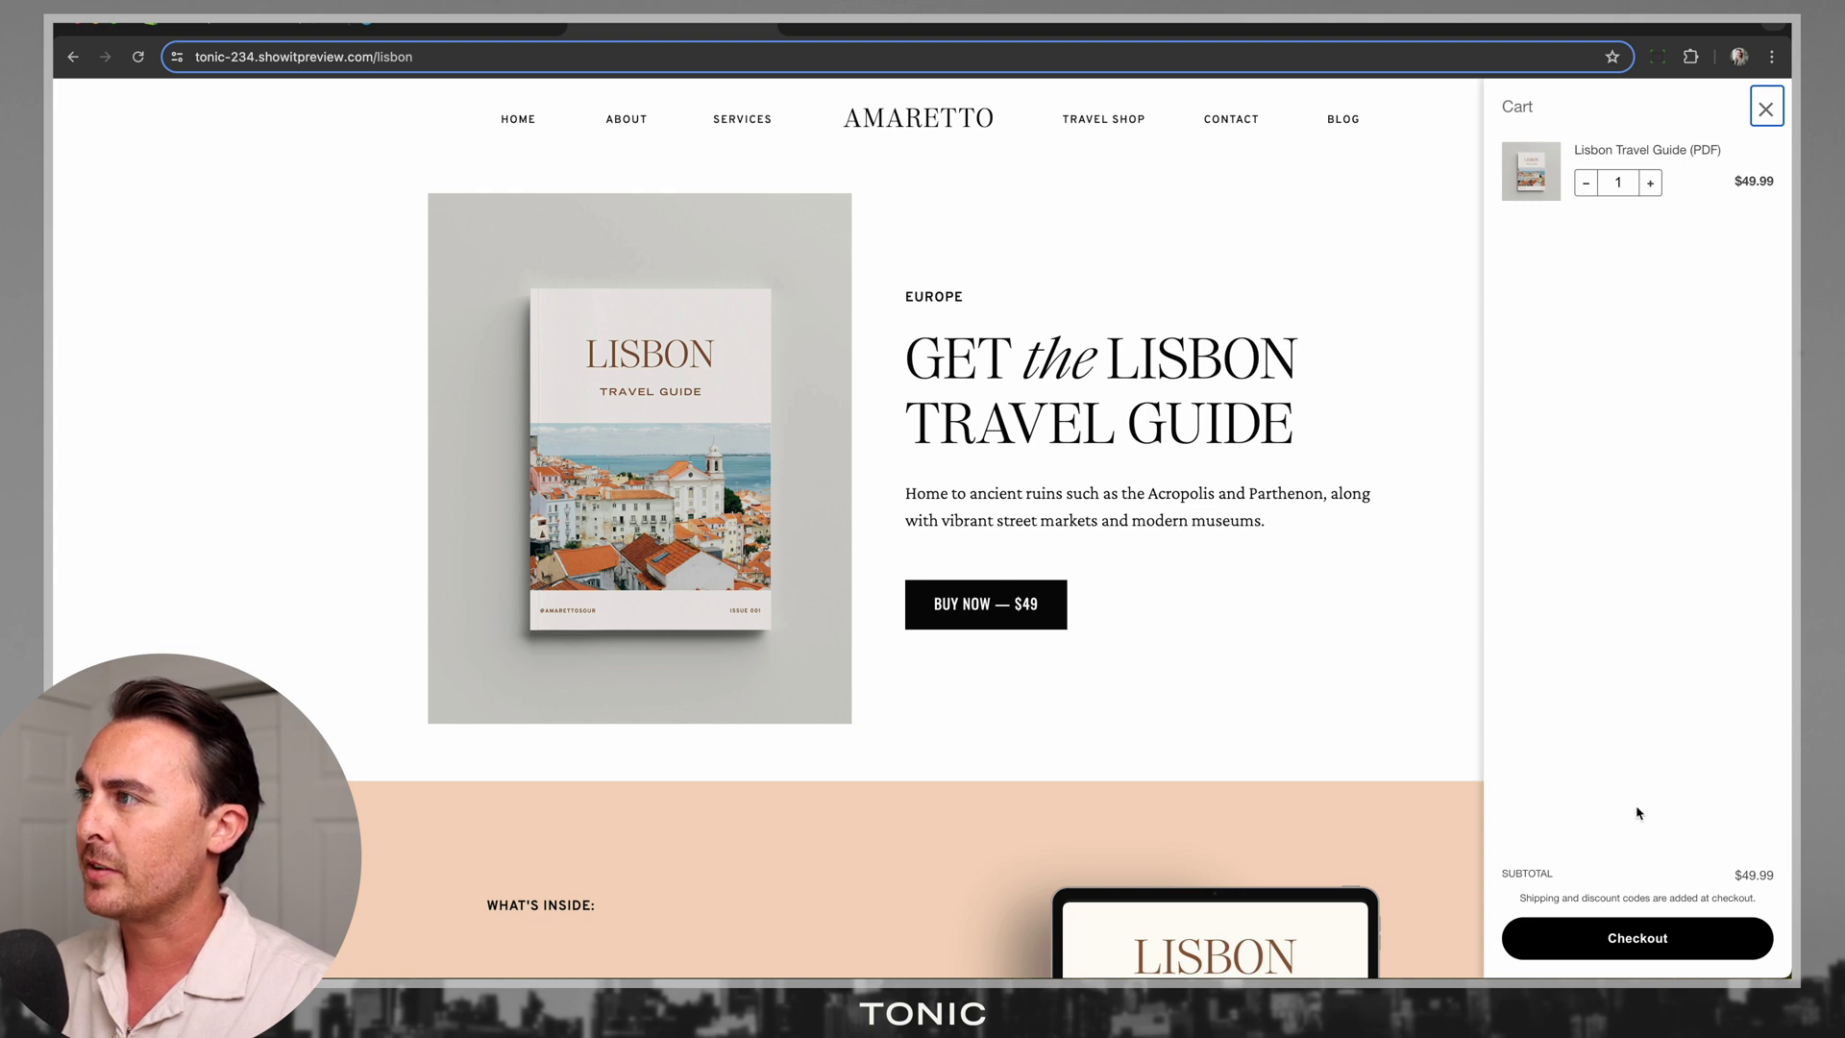
Proceed to the Shopify checkout for the Lisbon guide and look over the order
{"action": "left_click", "coordinate": [1629, 940]}
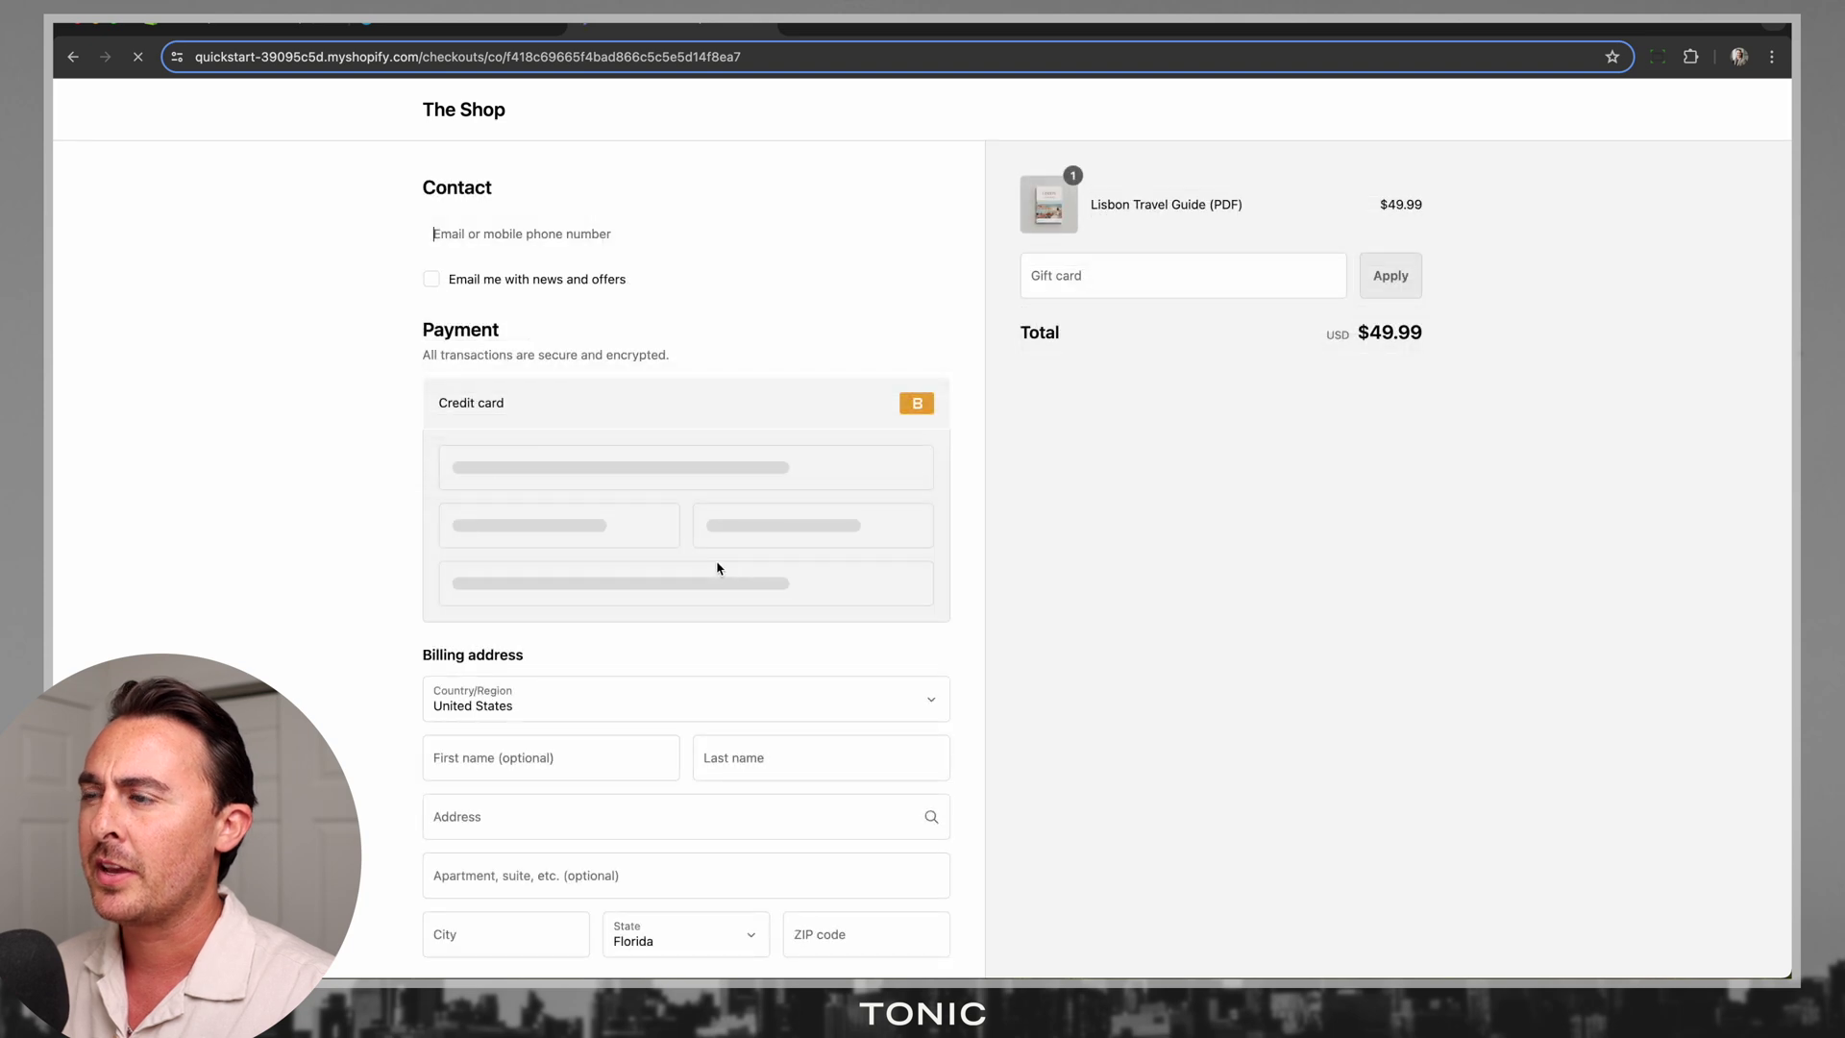
{"action": "scroll", "coordinate": [402, 562], "scroll_direction": "down", "scroll_amount": 3}
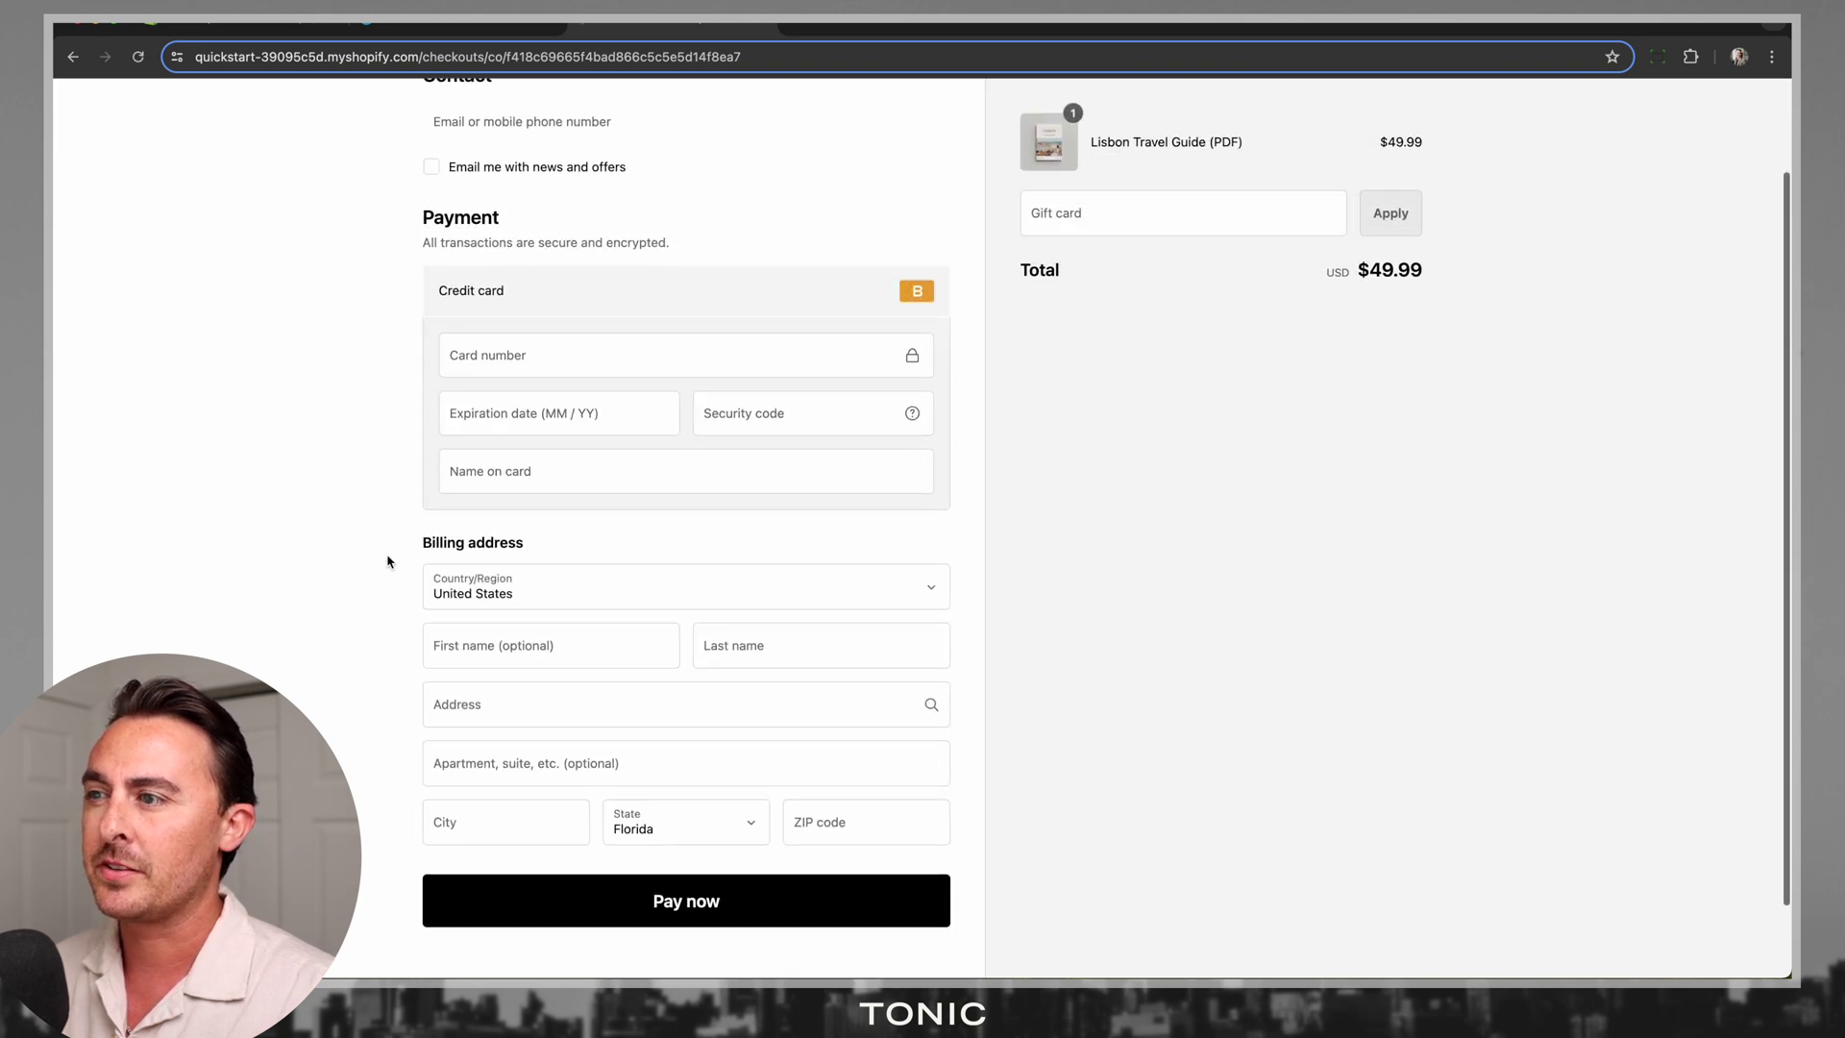
{"action": "scroll", "coordinate": [391, 560], "scroll_direction": "up", "scroll_amount": 3}
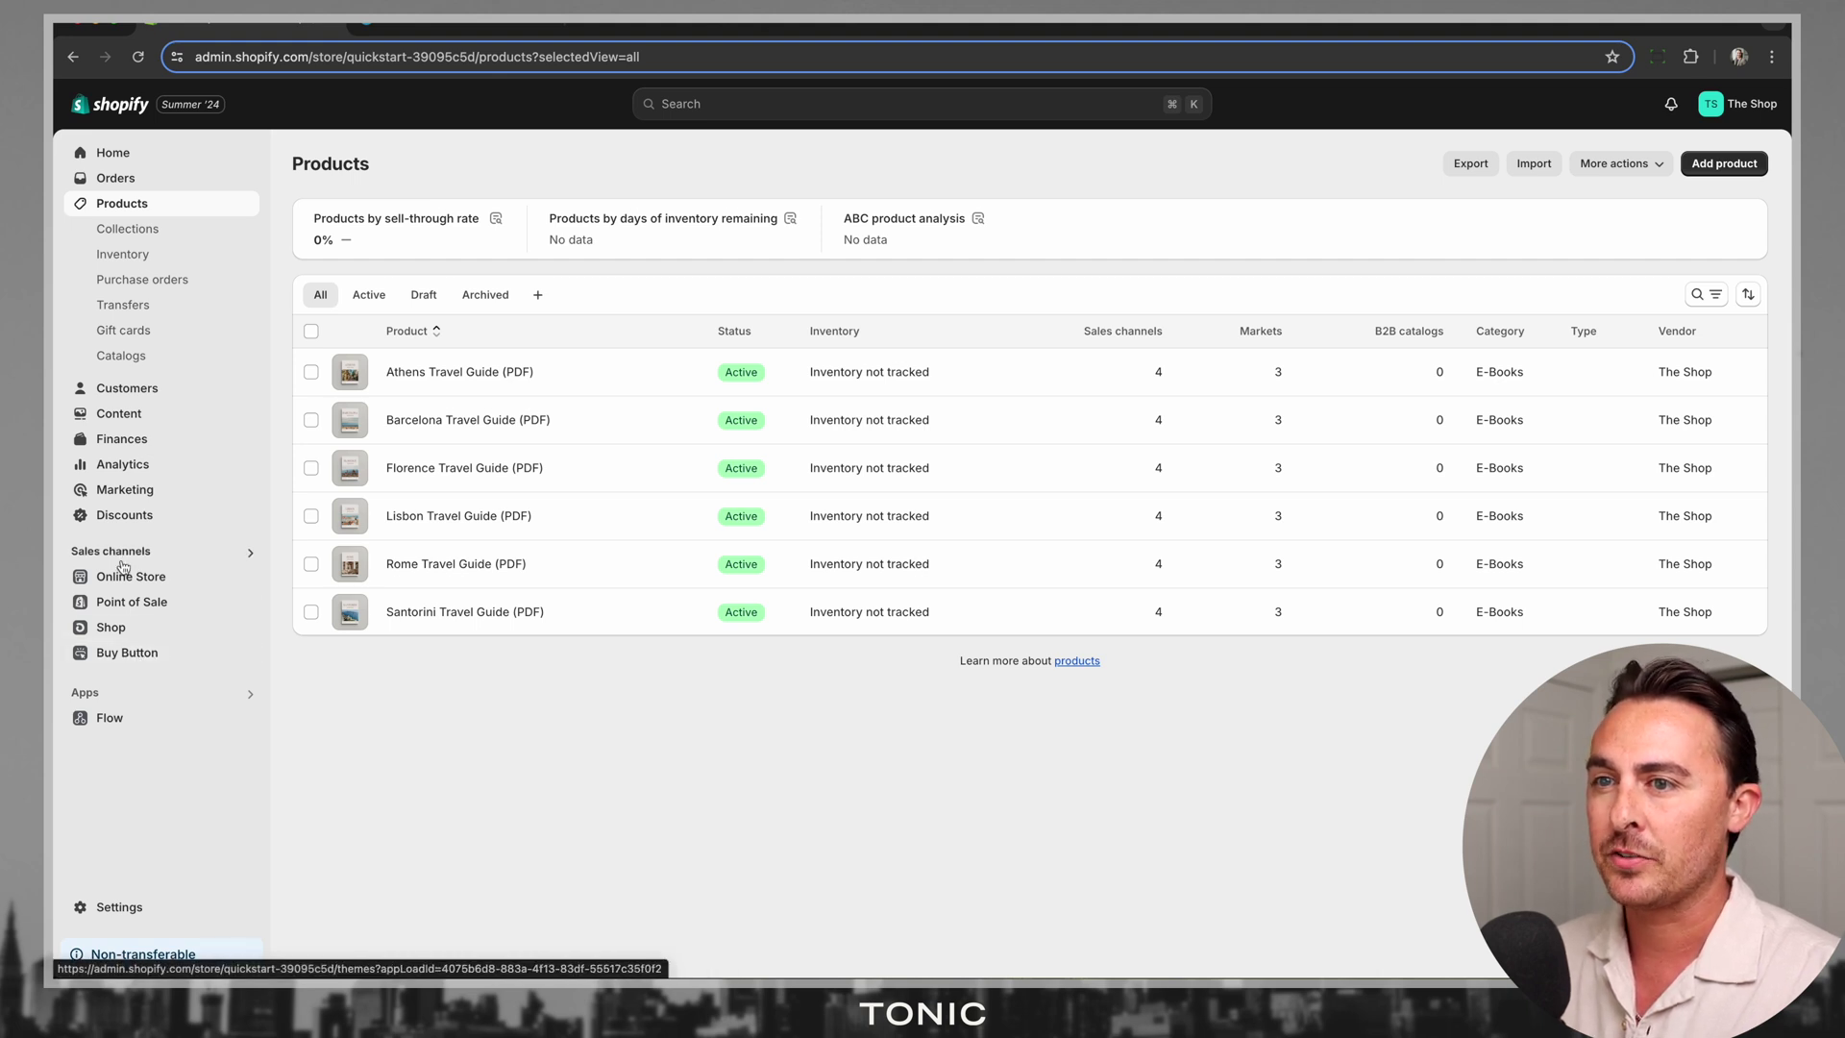
Create a Product Buy Button for the Athens Travel Guide (PDF) in the Buy Button channel
{"action": "left_click", "coordinate": [141, 658]}
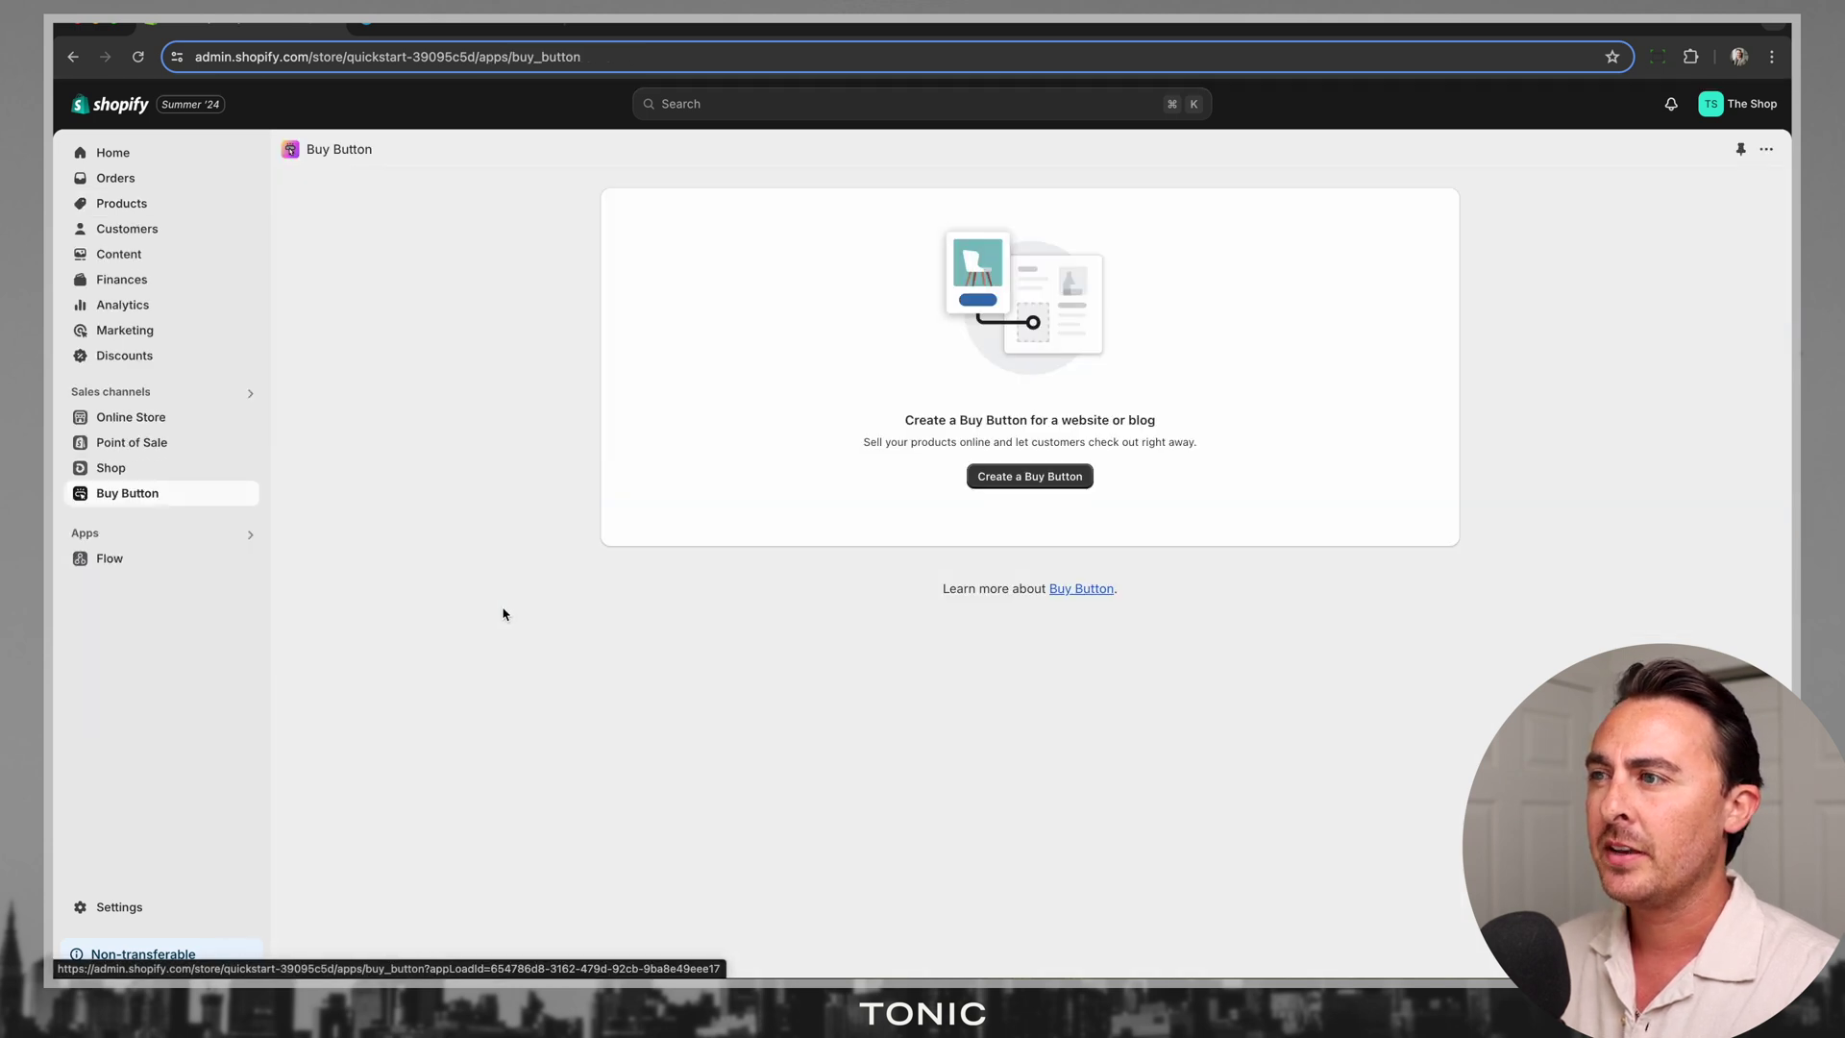
{"action": "left_click", "coordinate": [1046, 480]}
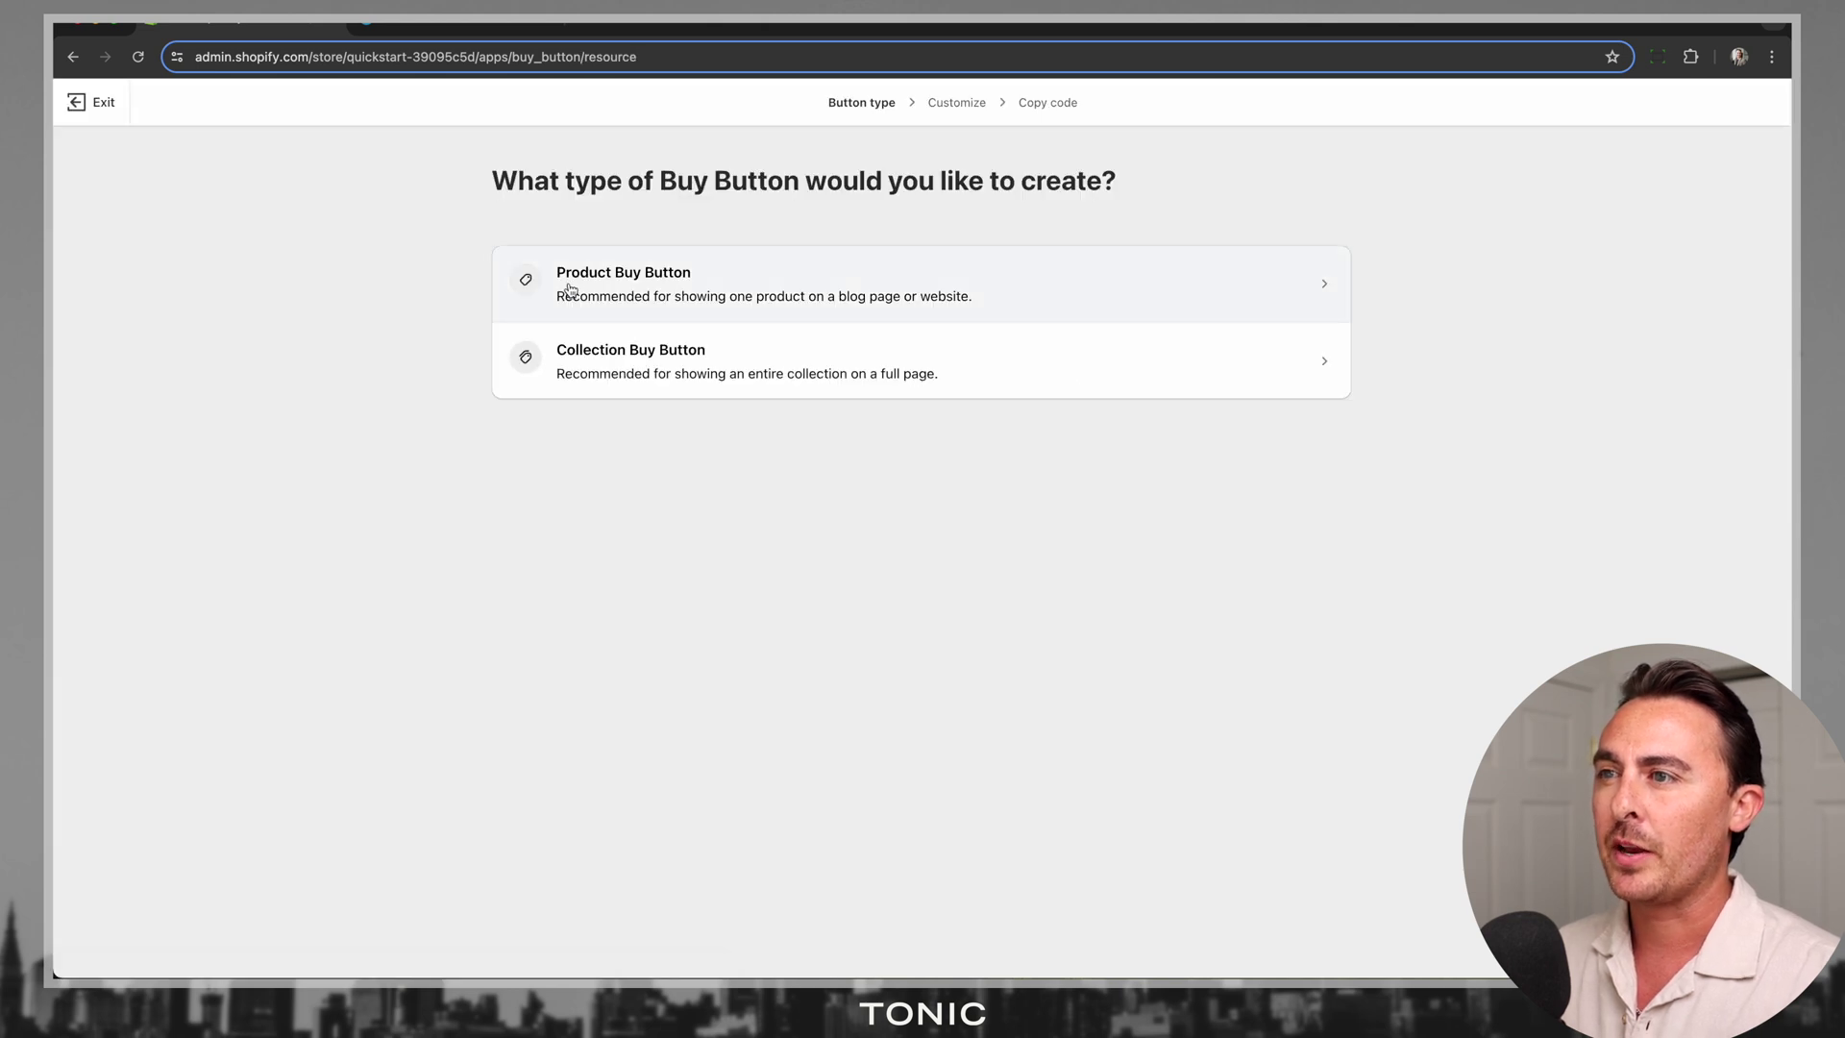
{"action": "left_click", "coordinate": [690, 289]}
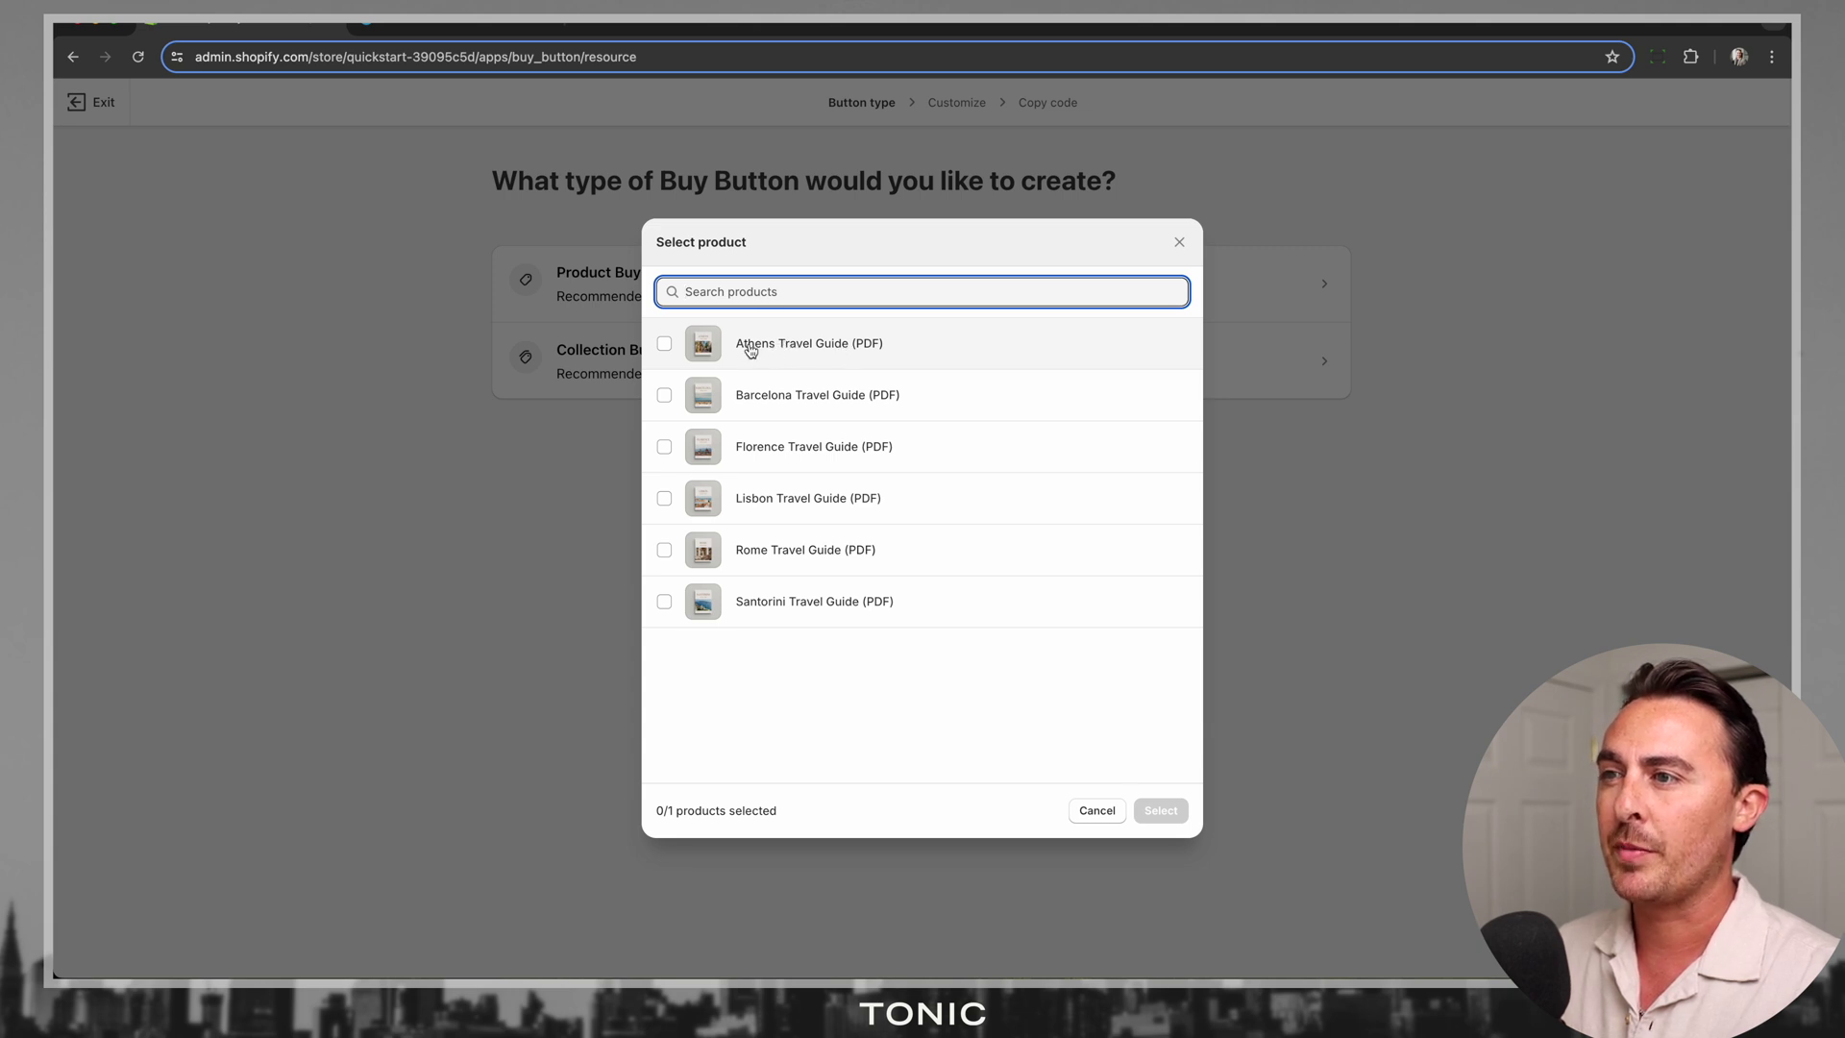
{"action": "left_click", "coordinate": [783, 346]}
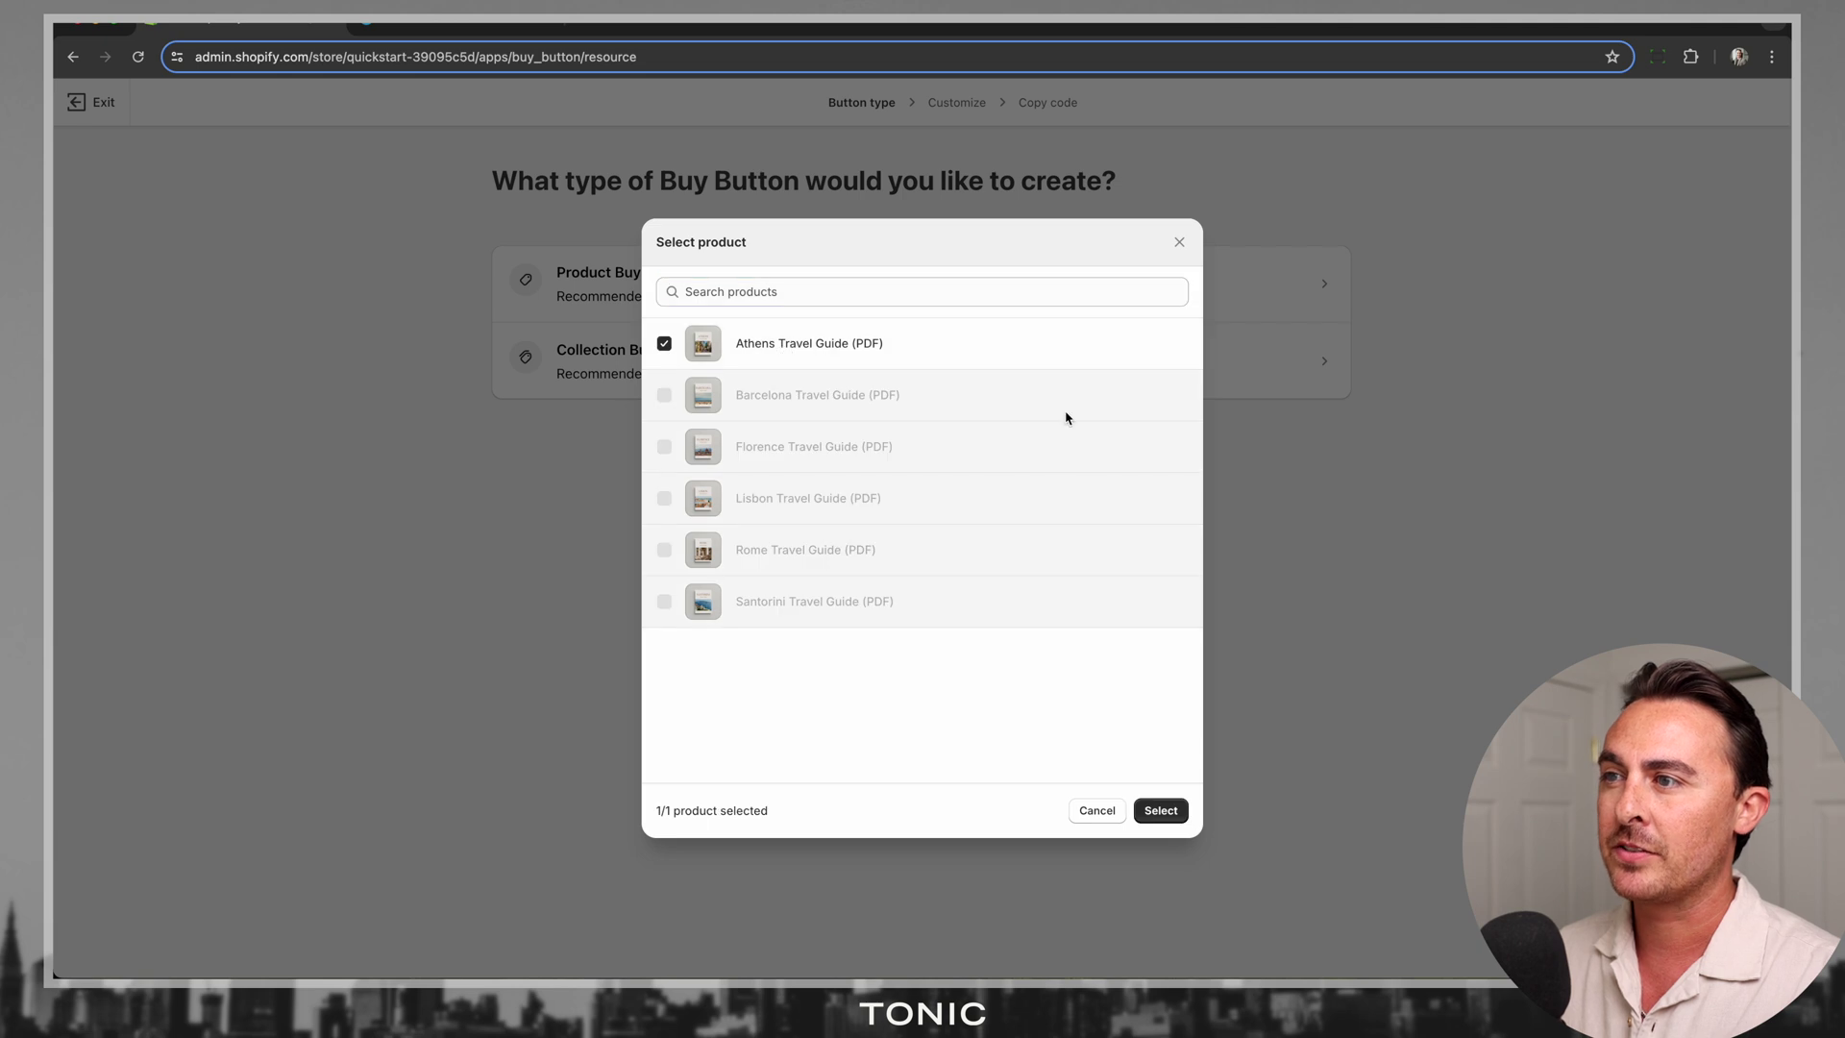
{"action": "left_click", "coordinate": [1157, 809]}
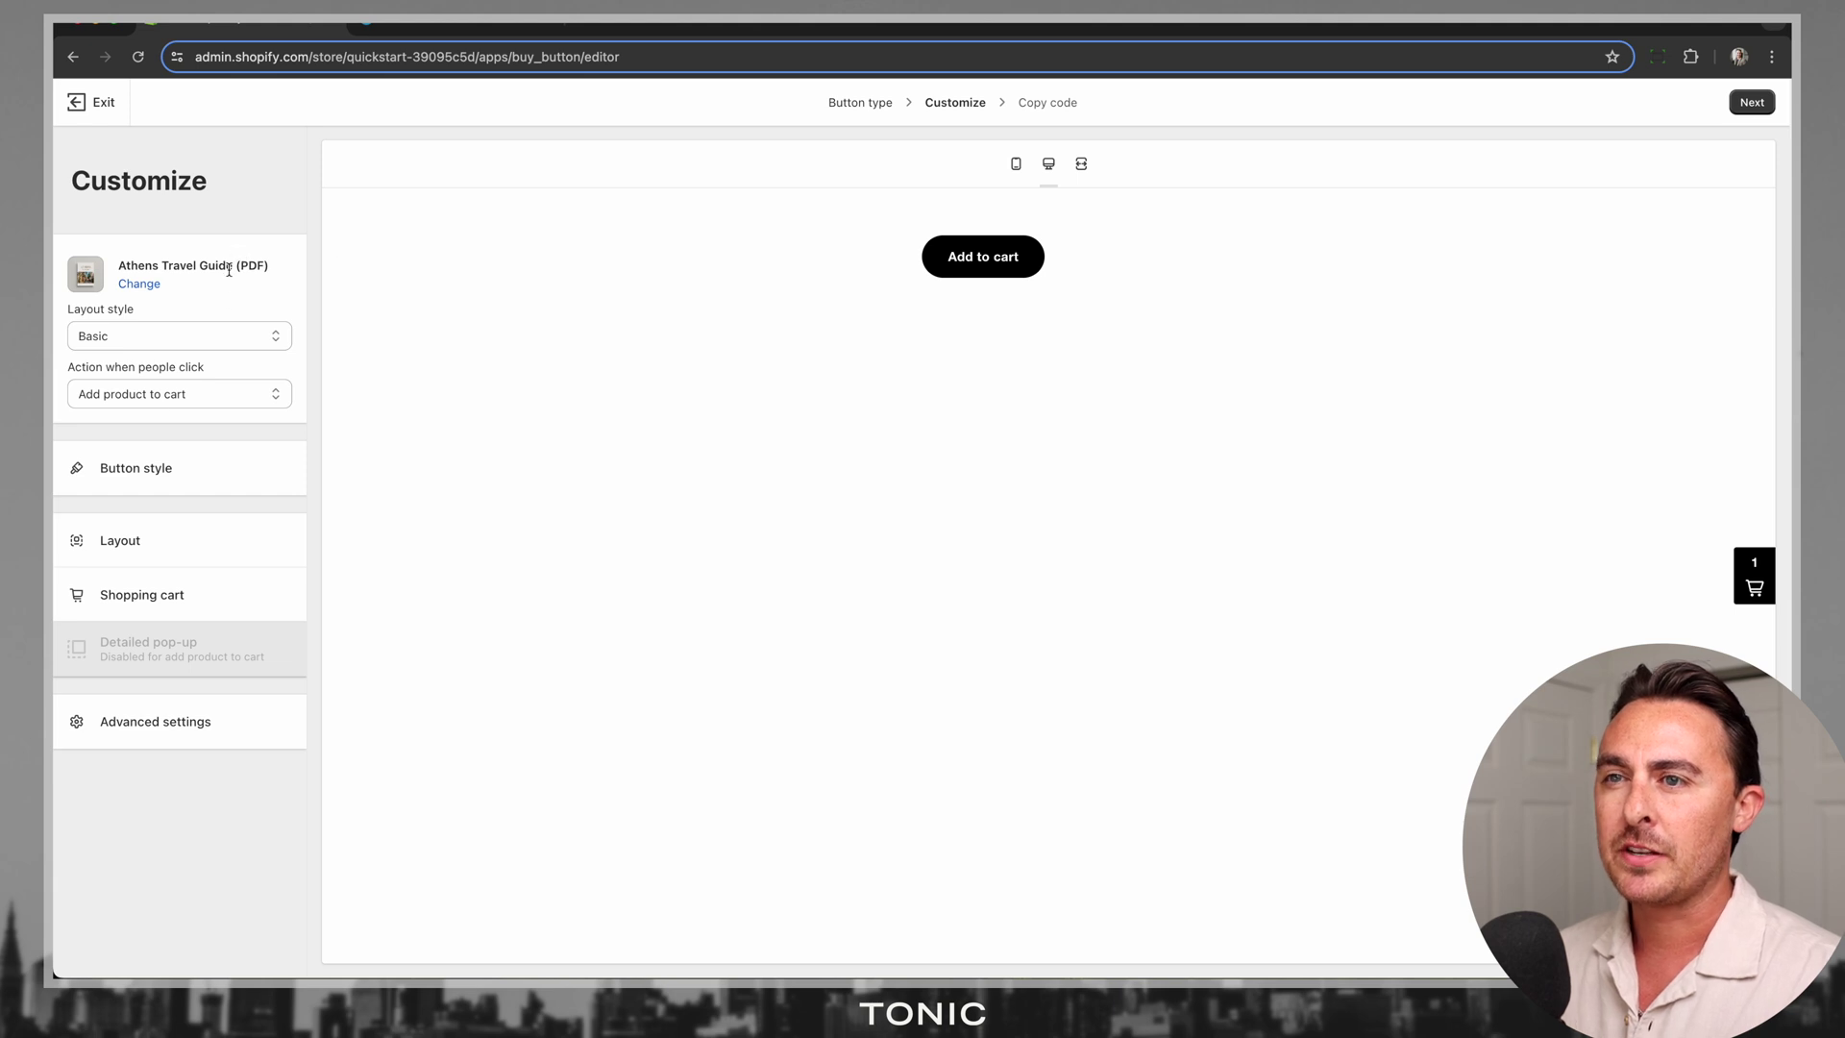
Review the Buy Button's Button style, Layout and Shopping cart settings
{"action": "left_click", "coordinate": [156, 477]}
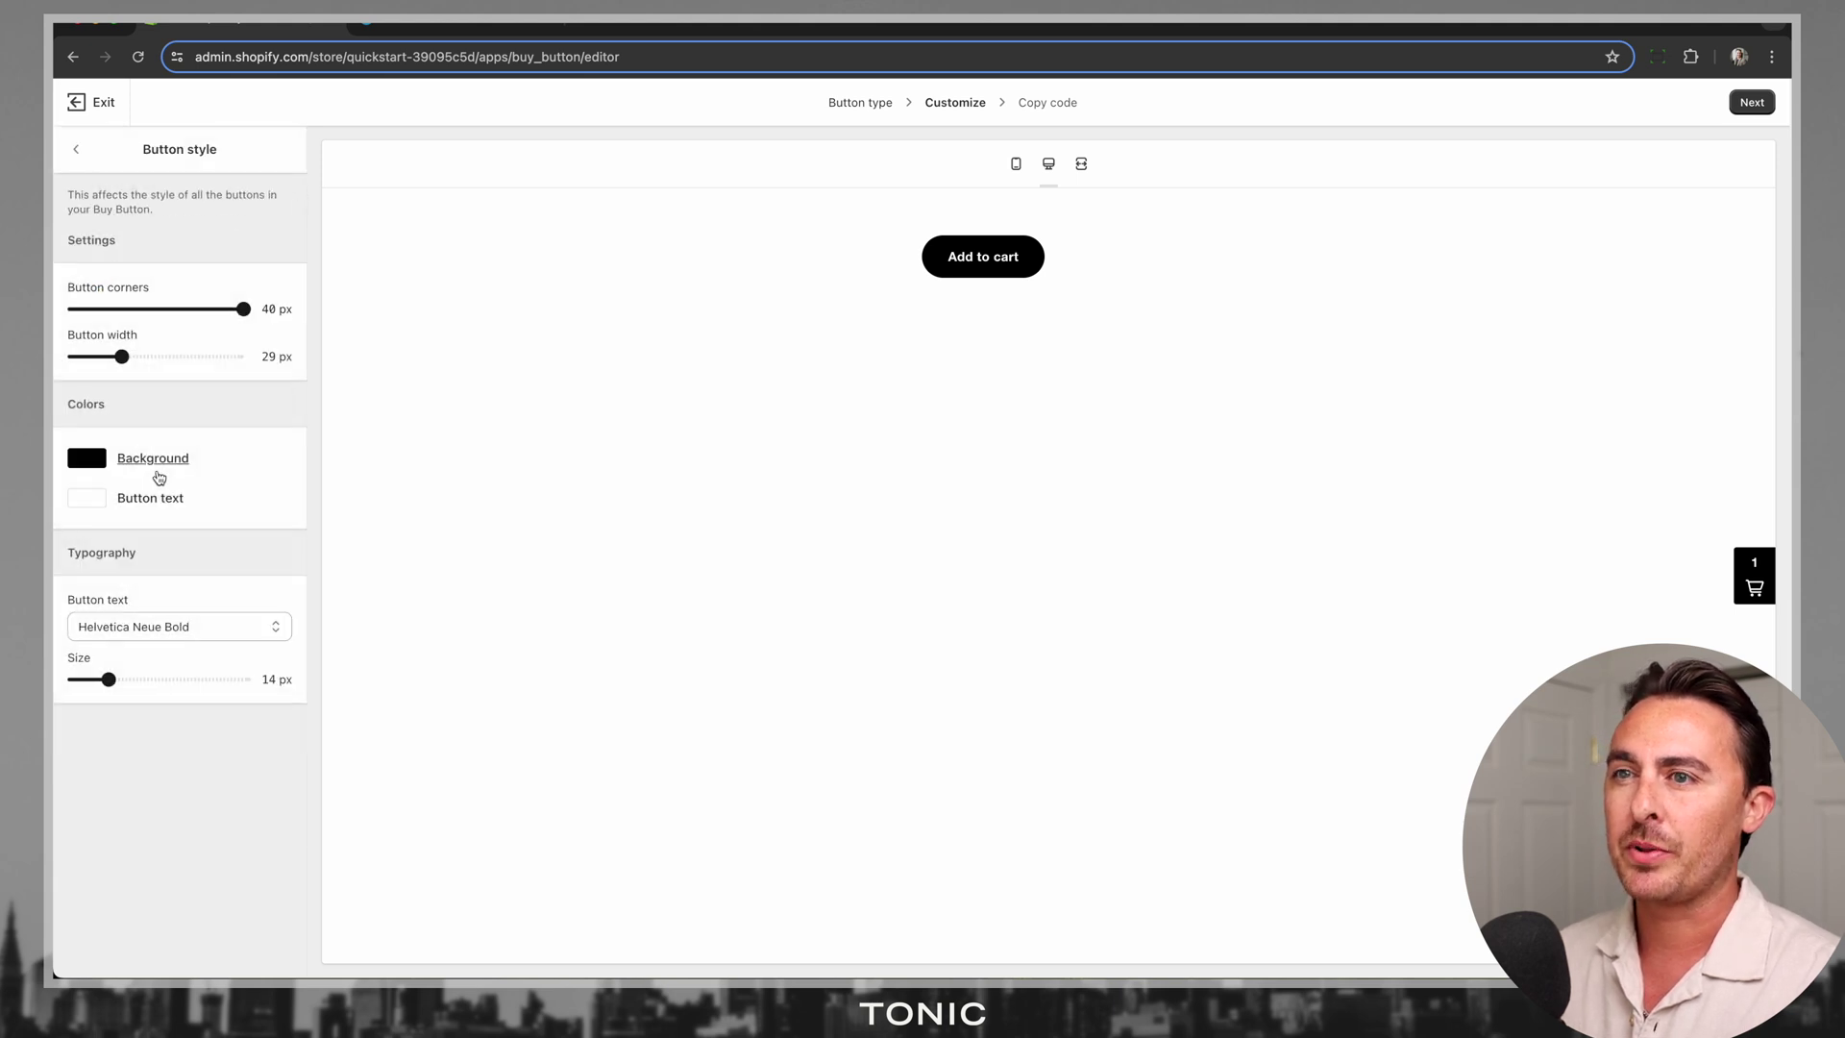
{"action": "left_click", "coordinate": [77, 150]}
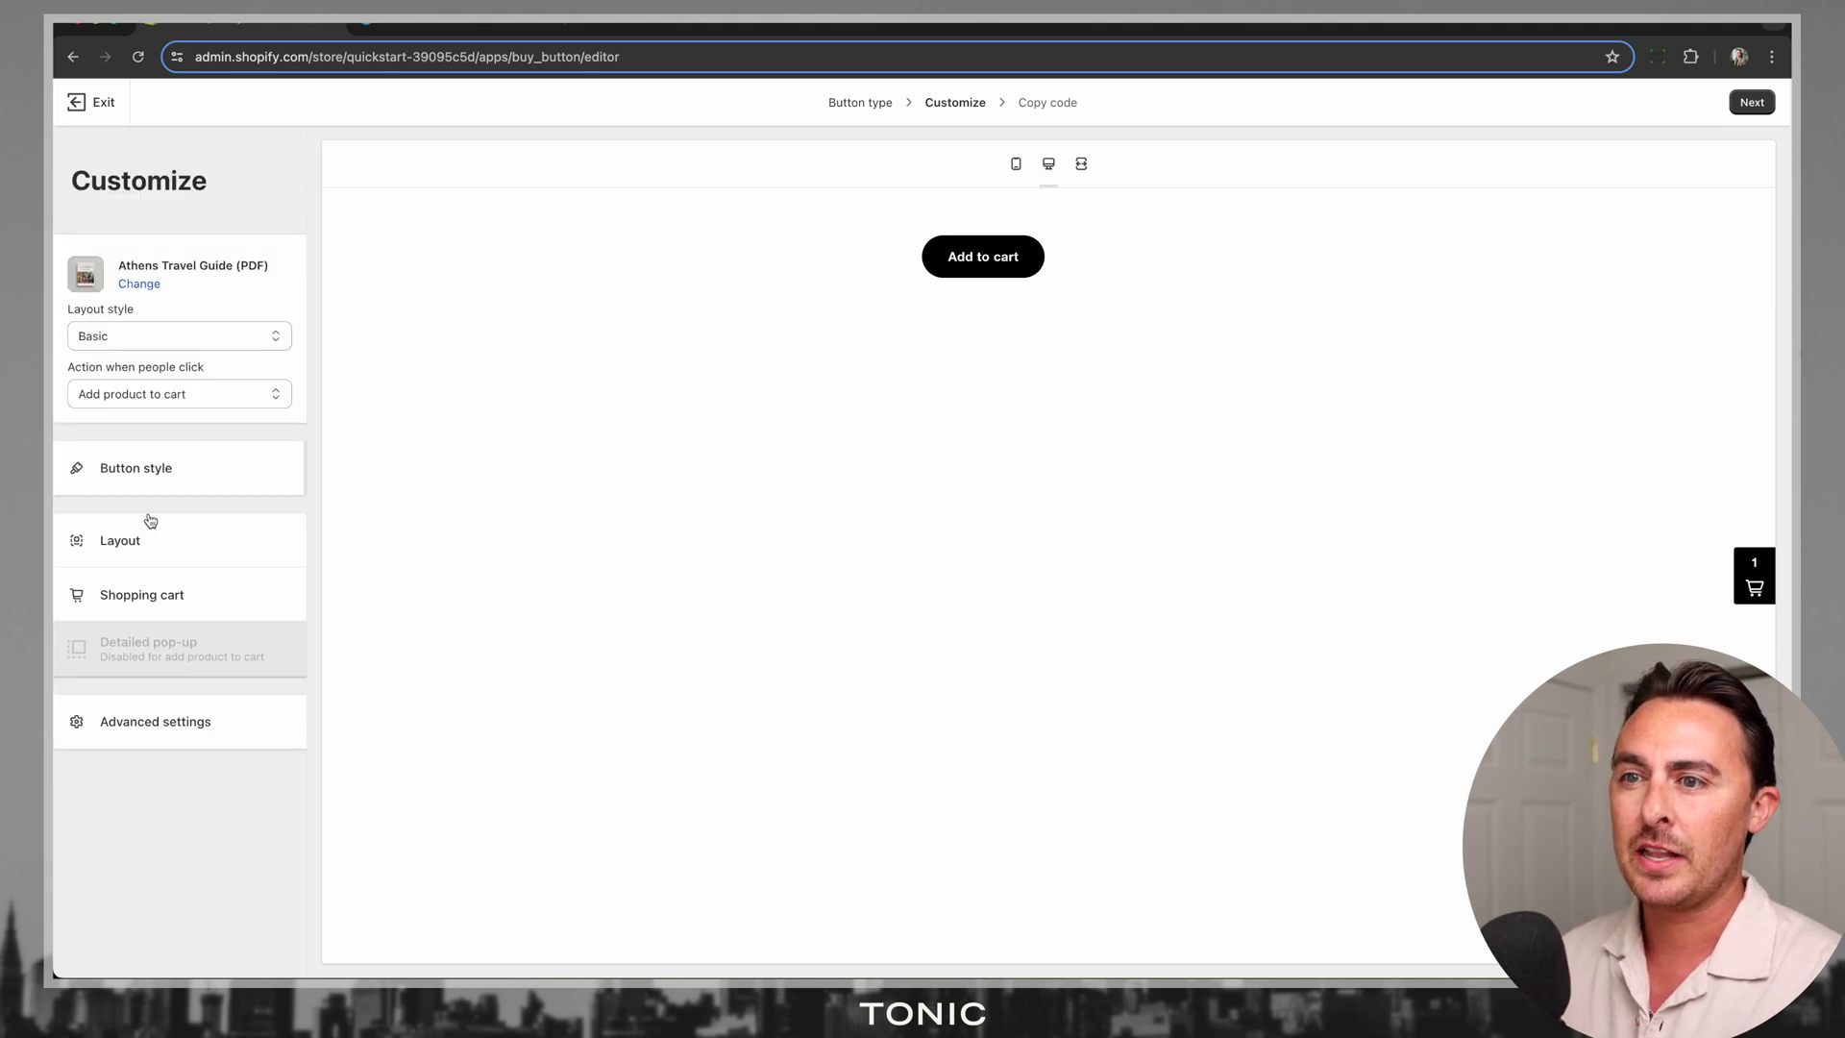
{"action": "left_click", "coordinate": [155, 539]}
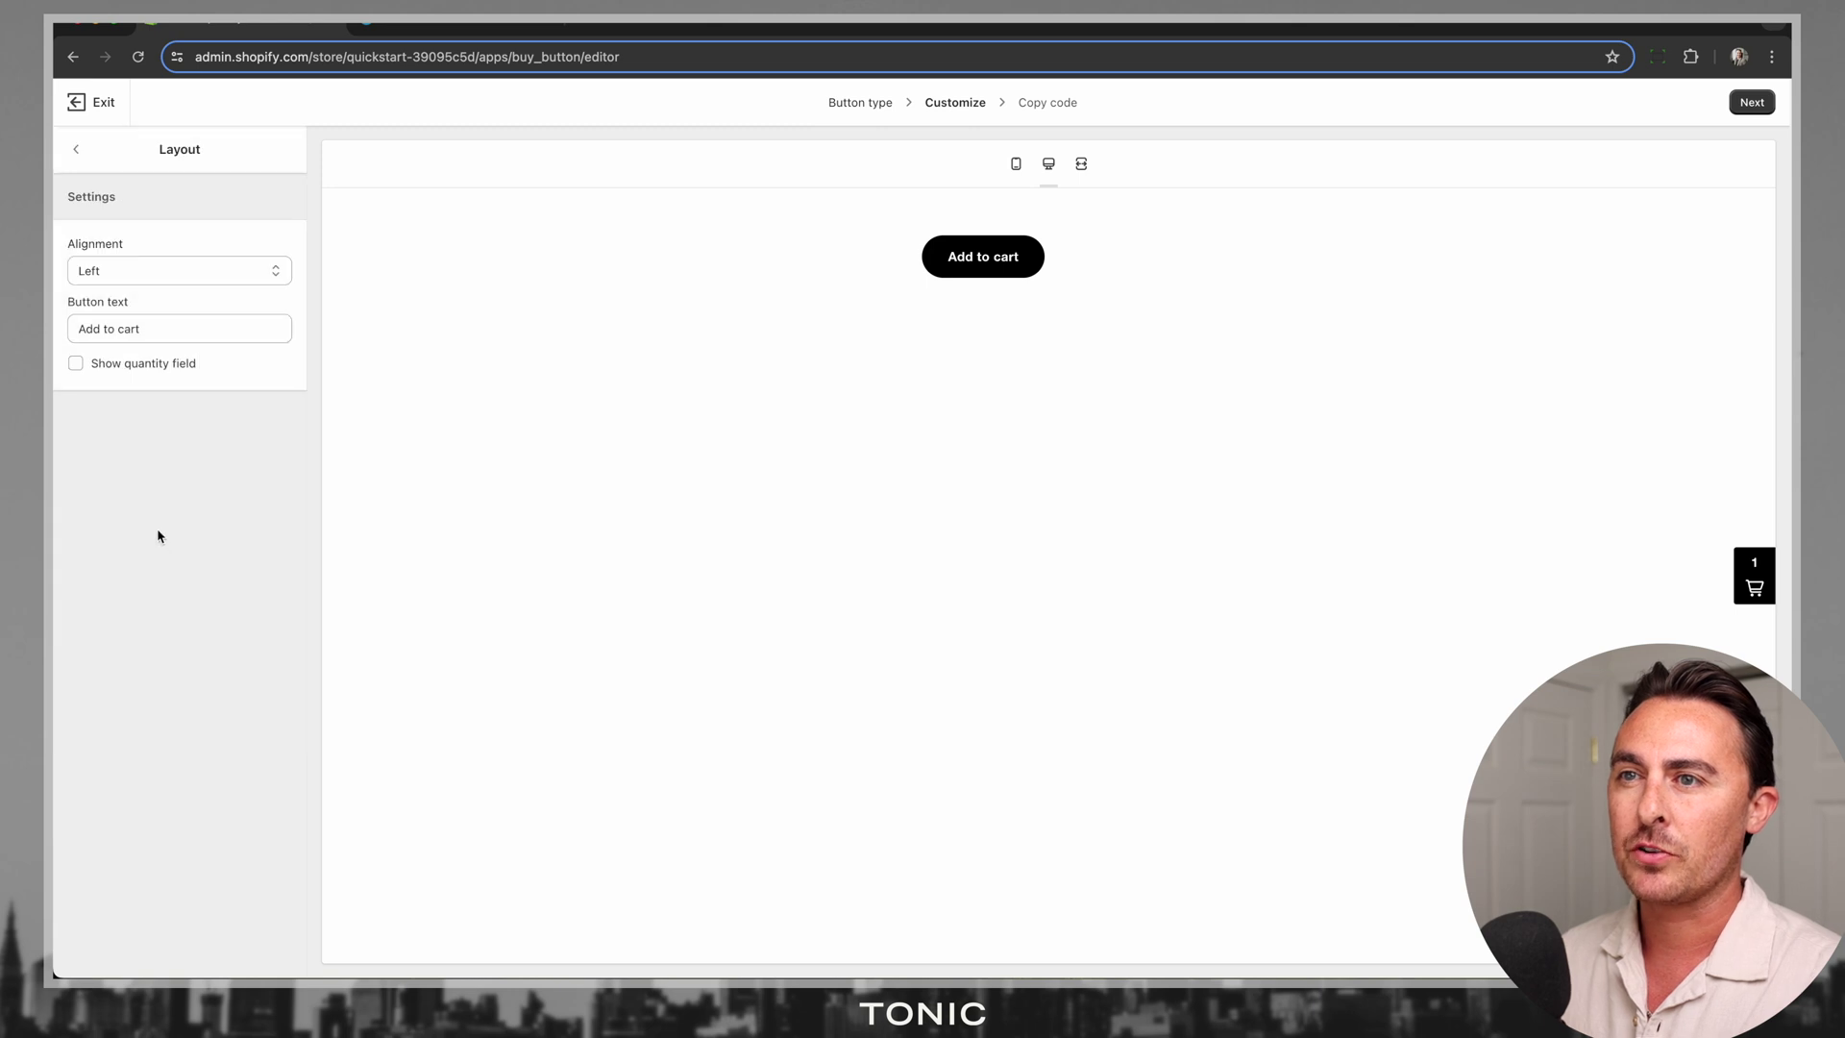
{"action": "left_click", "coordinate": [77, 150]}
{"action": "left_click", "coordinate": [151, 591]}
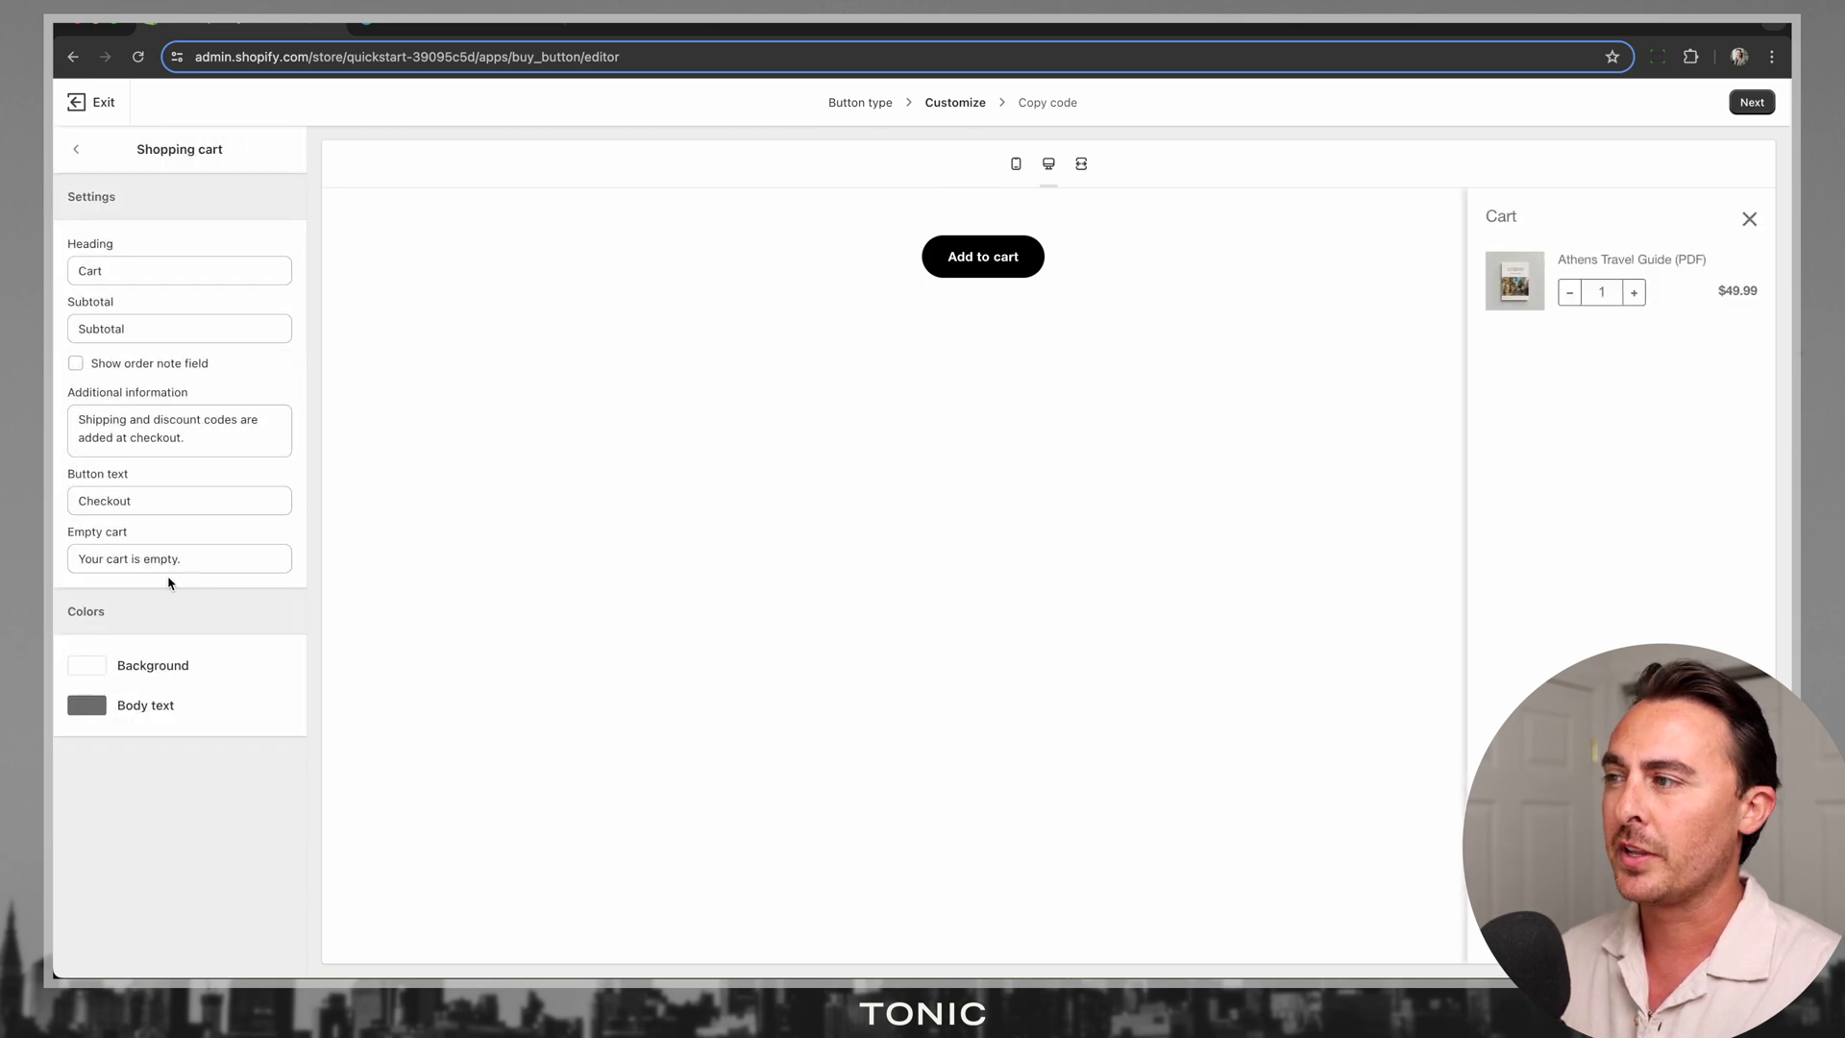
{"action": "left_click", "coordinate": [77, 150]}
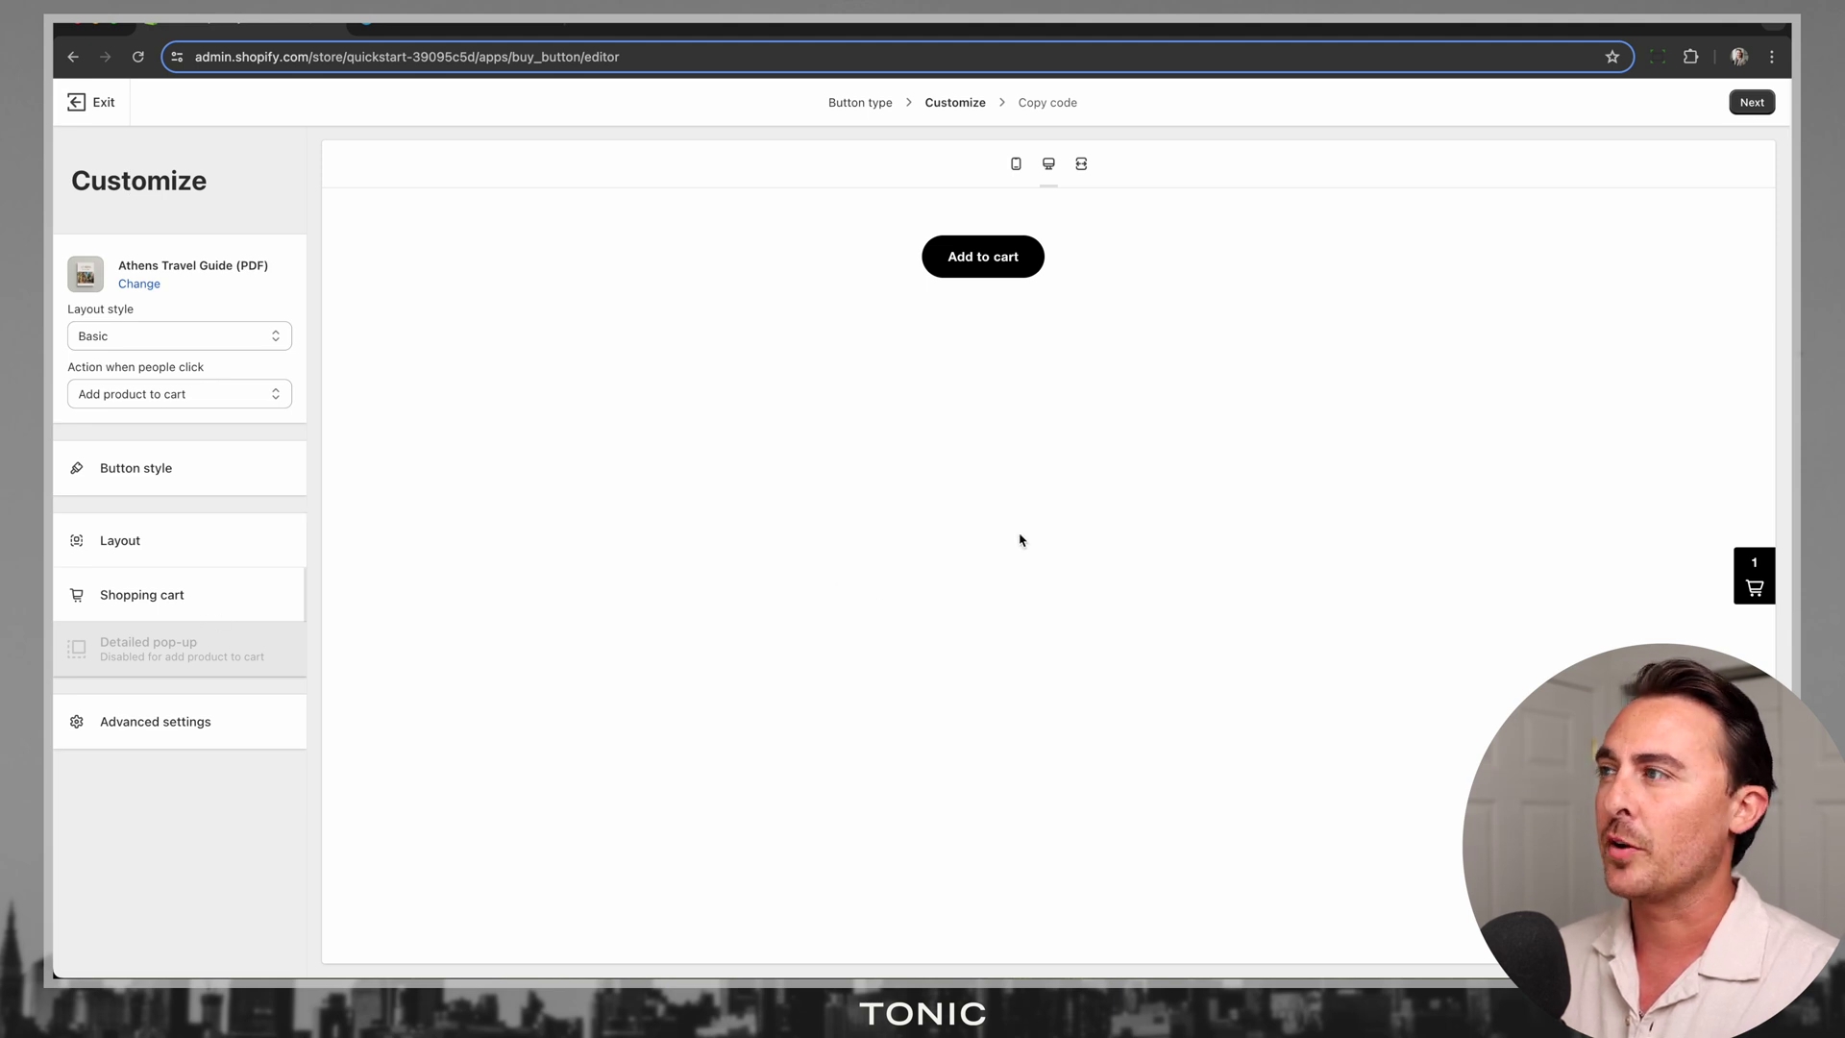
Copy the Athens Buy Button embed code and return to the Showit editor
{"action": "left_click", "coordinate": [1752, 102]}
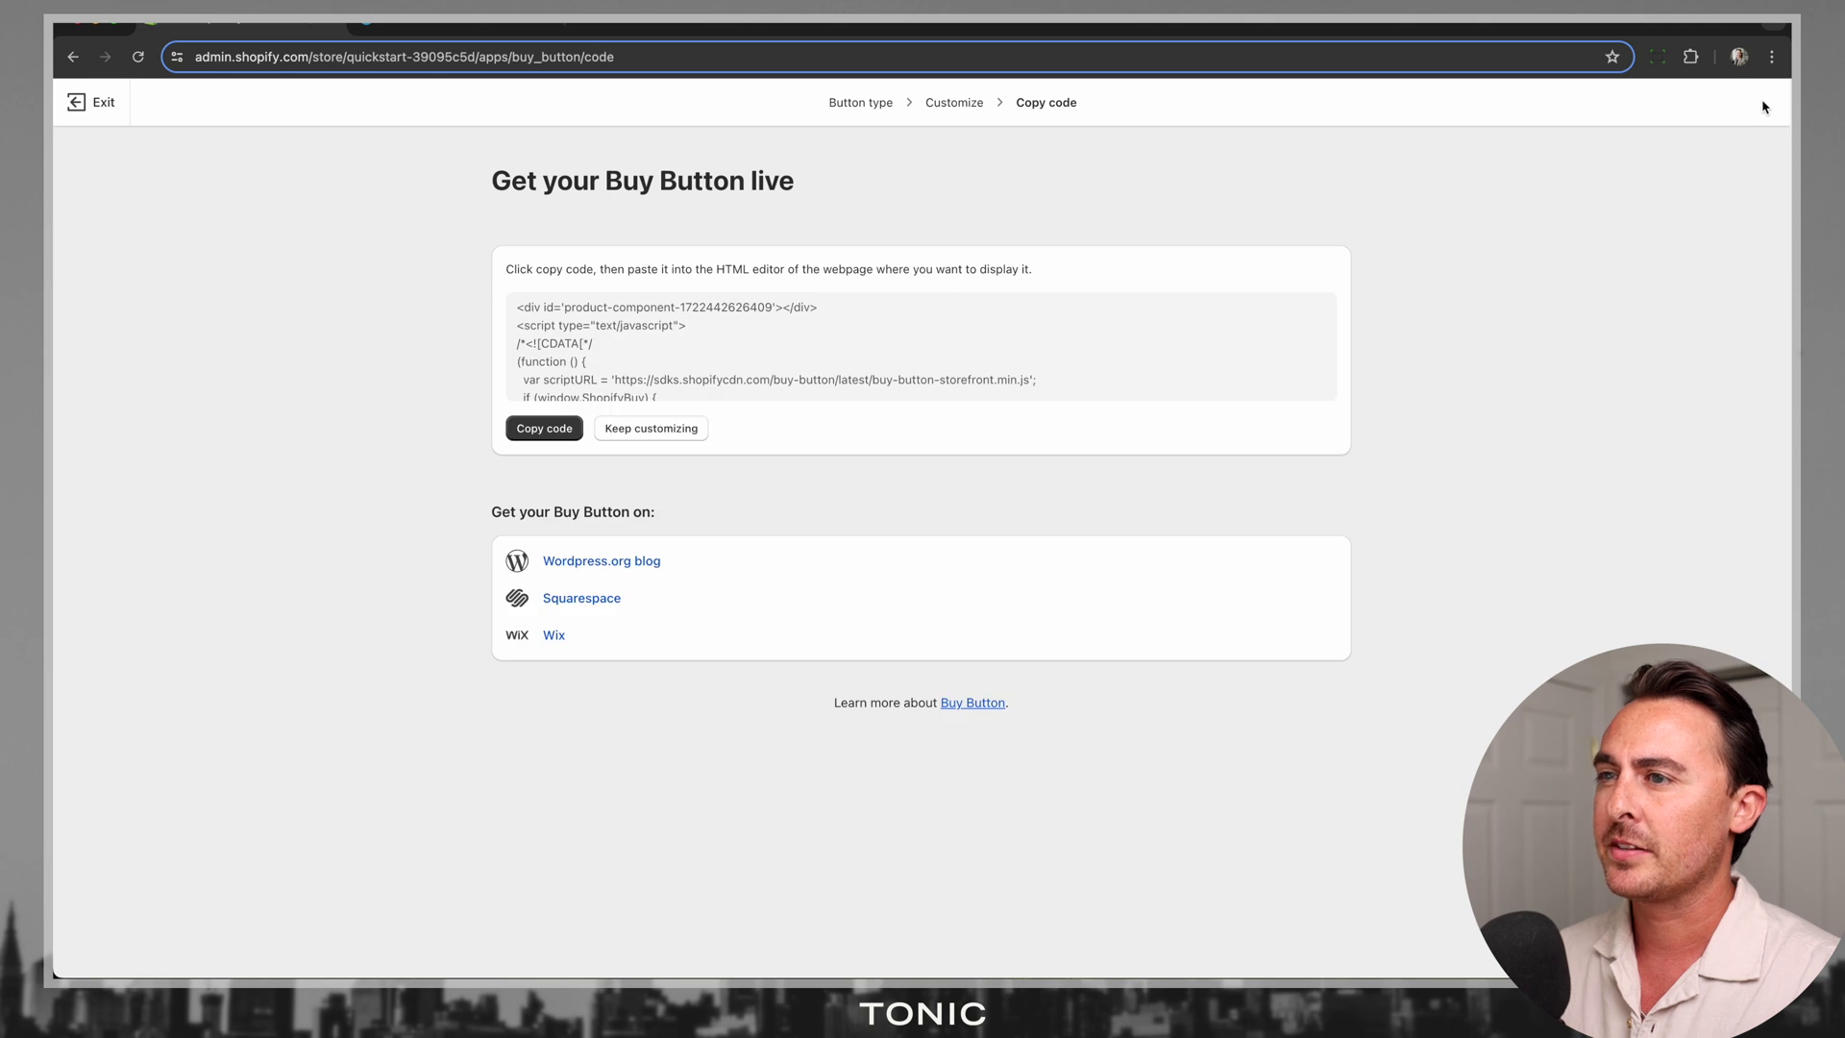
{"action": "left_click", "coordinate": [568, 434]}
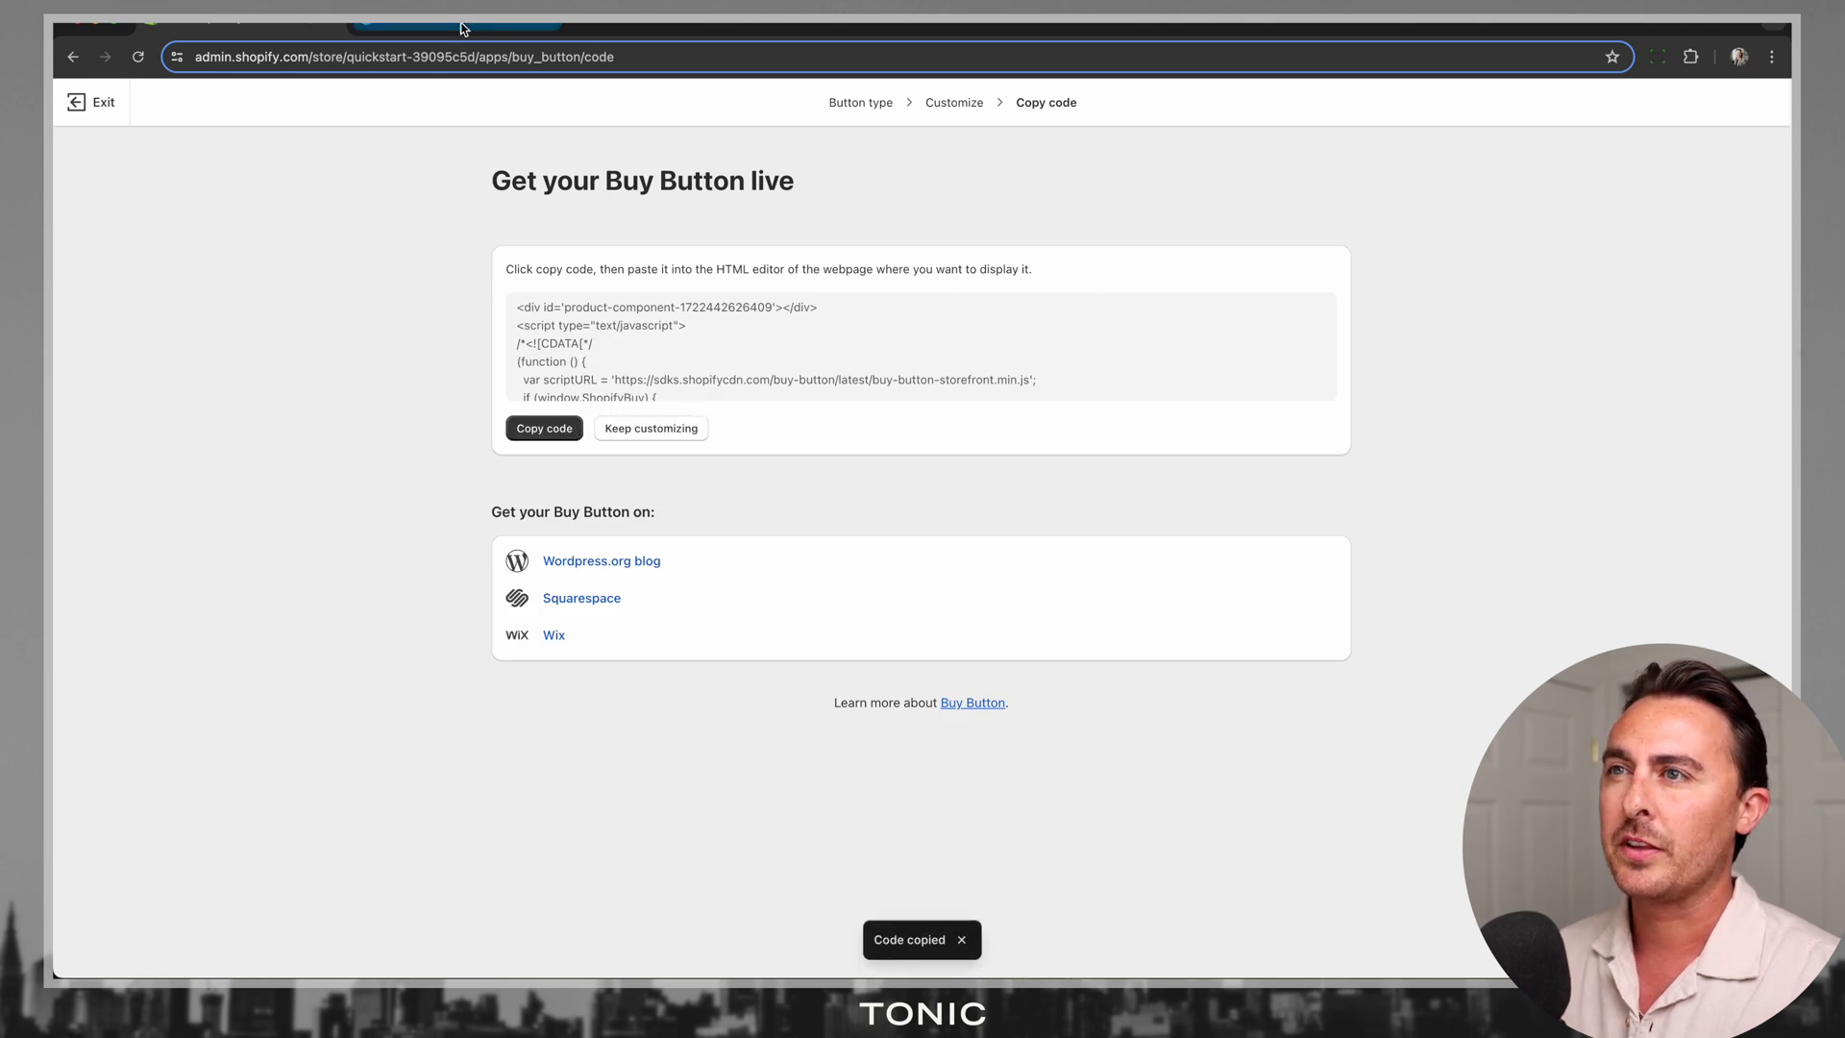
{"action": "left_click", "coordinate": [461, 28]}
{"action": "scroll", "coordinate": [672, 375], "scroll_direction": "up", "scroll_amount": 3}
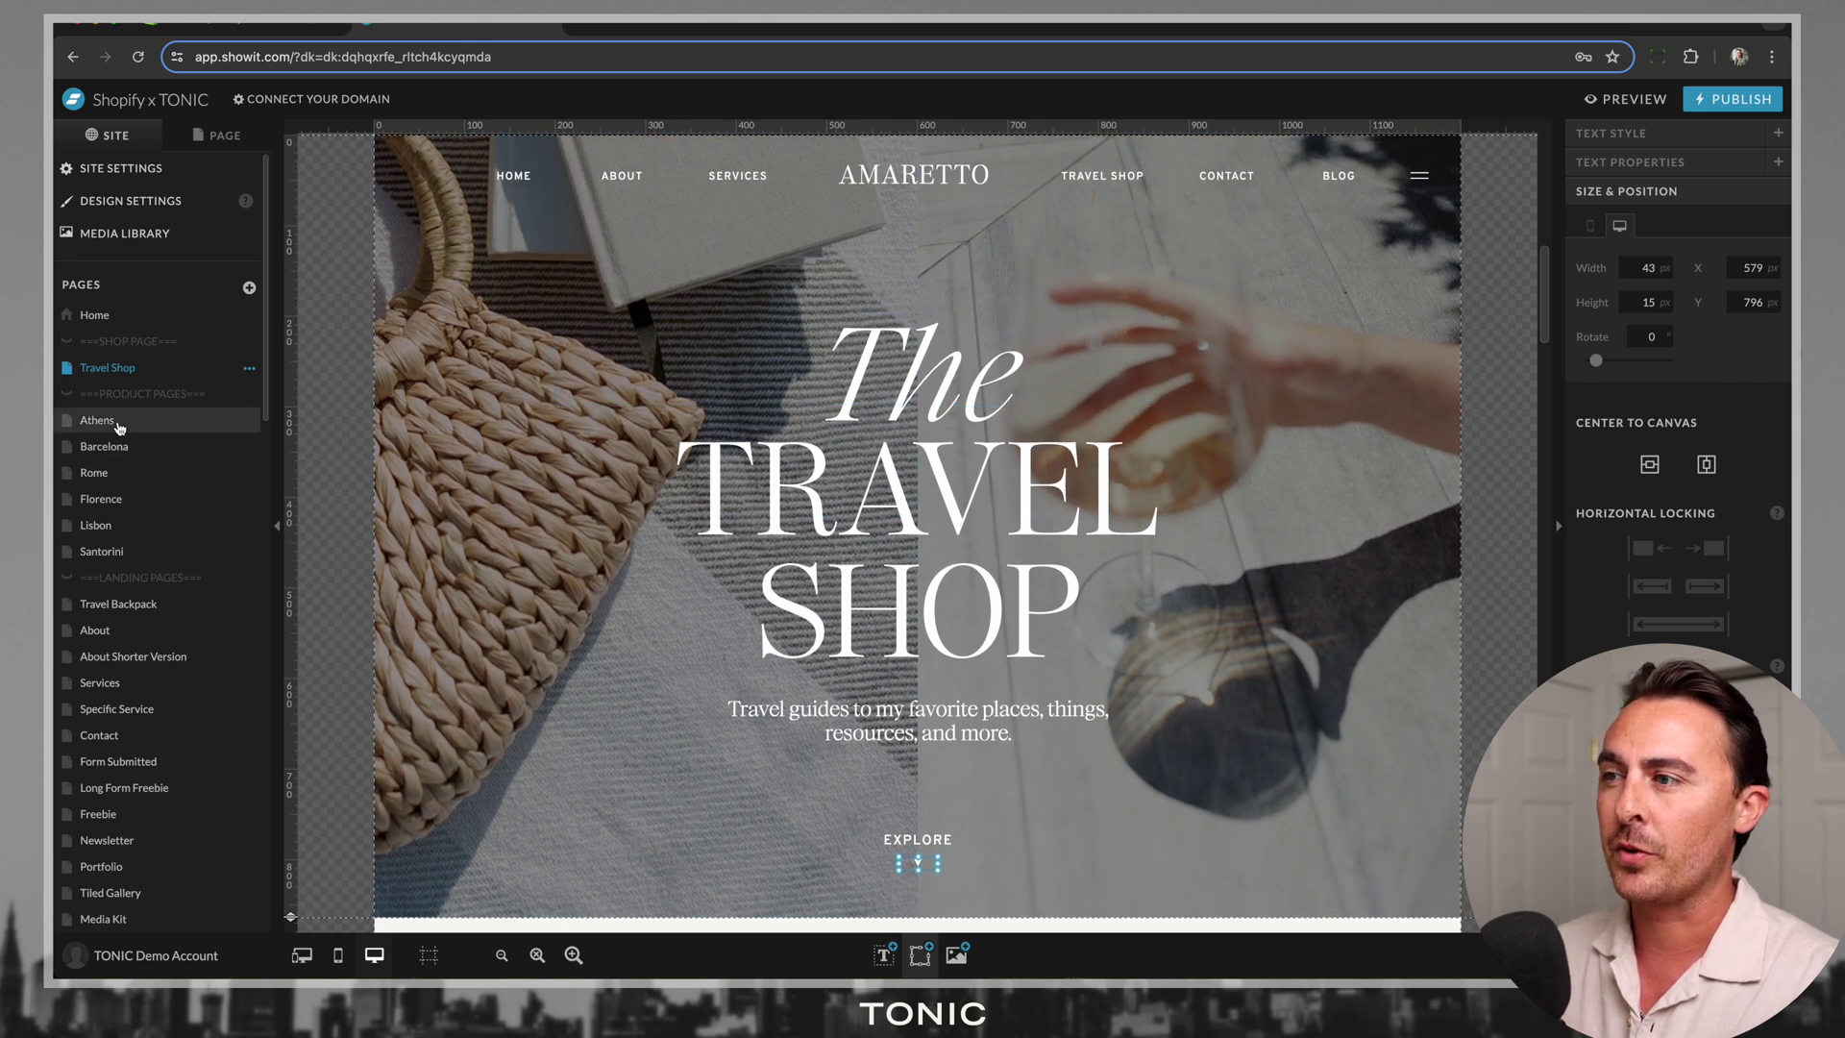
Add an embed to the Athens page's Lead Capture canvas and paste in the Buy Button code
{"action": "left_click", "coordinate": [97, 421]}
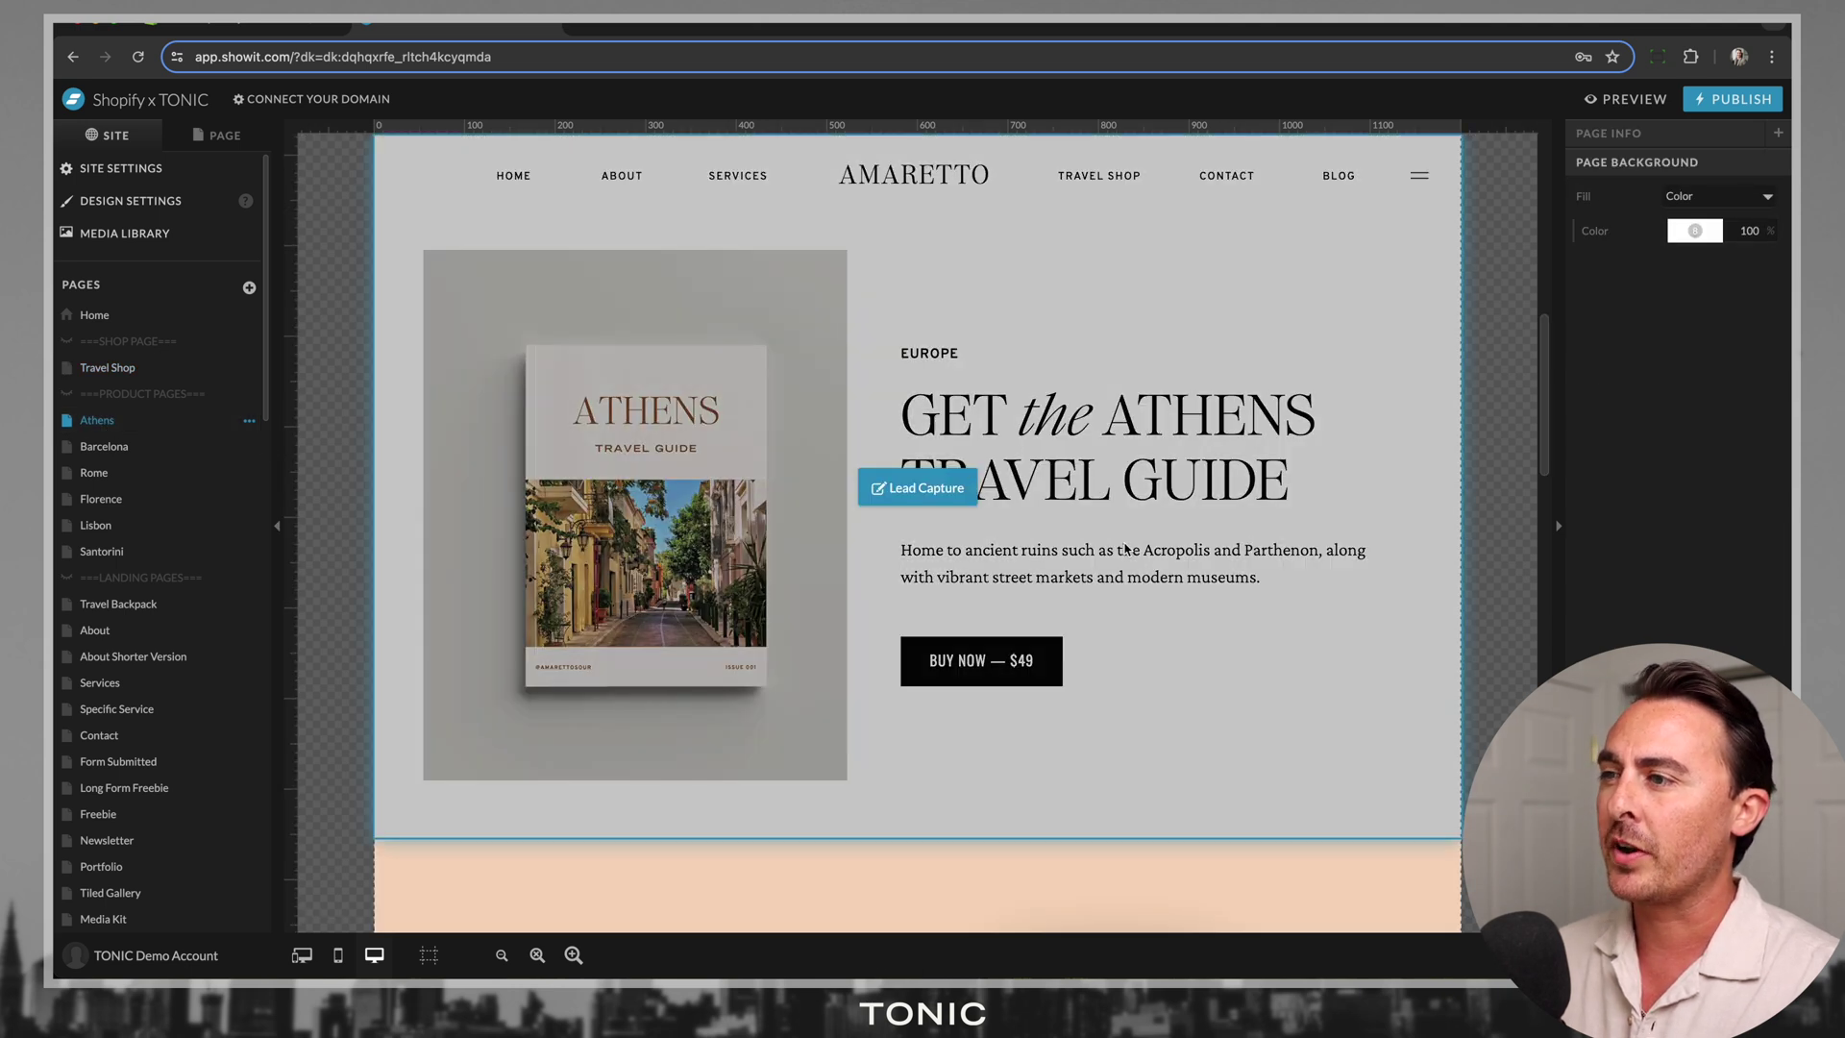
{"action": "left_click", "coordinate": [1206, 638]}
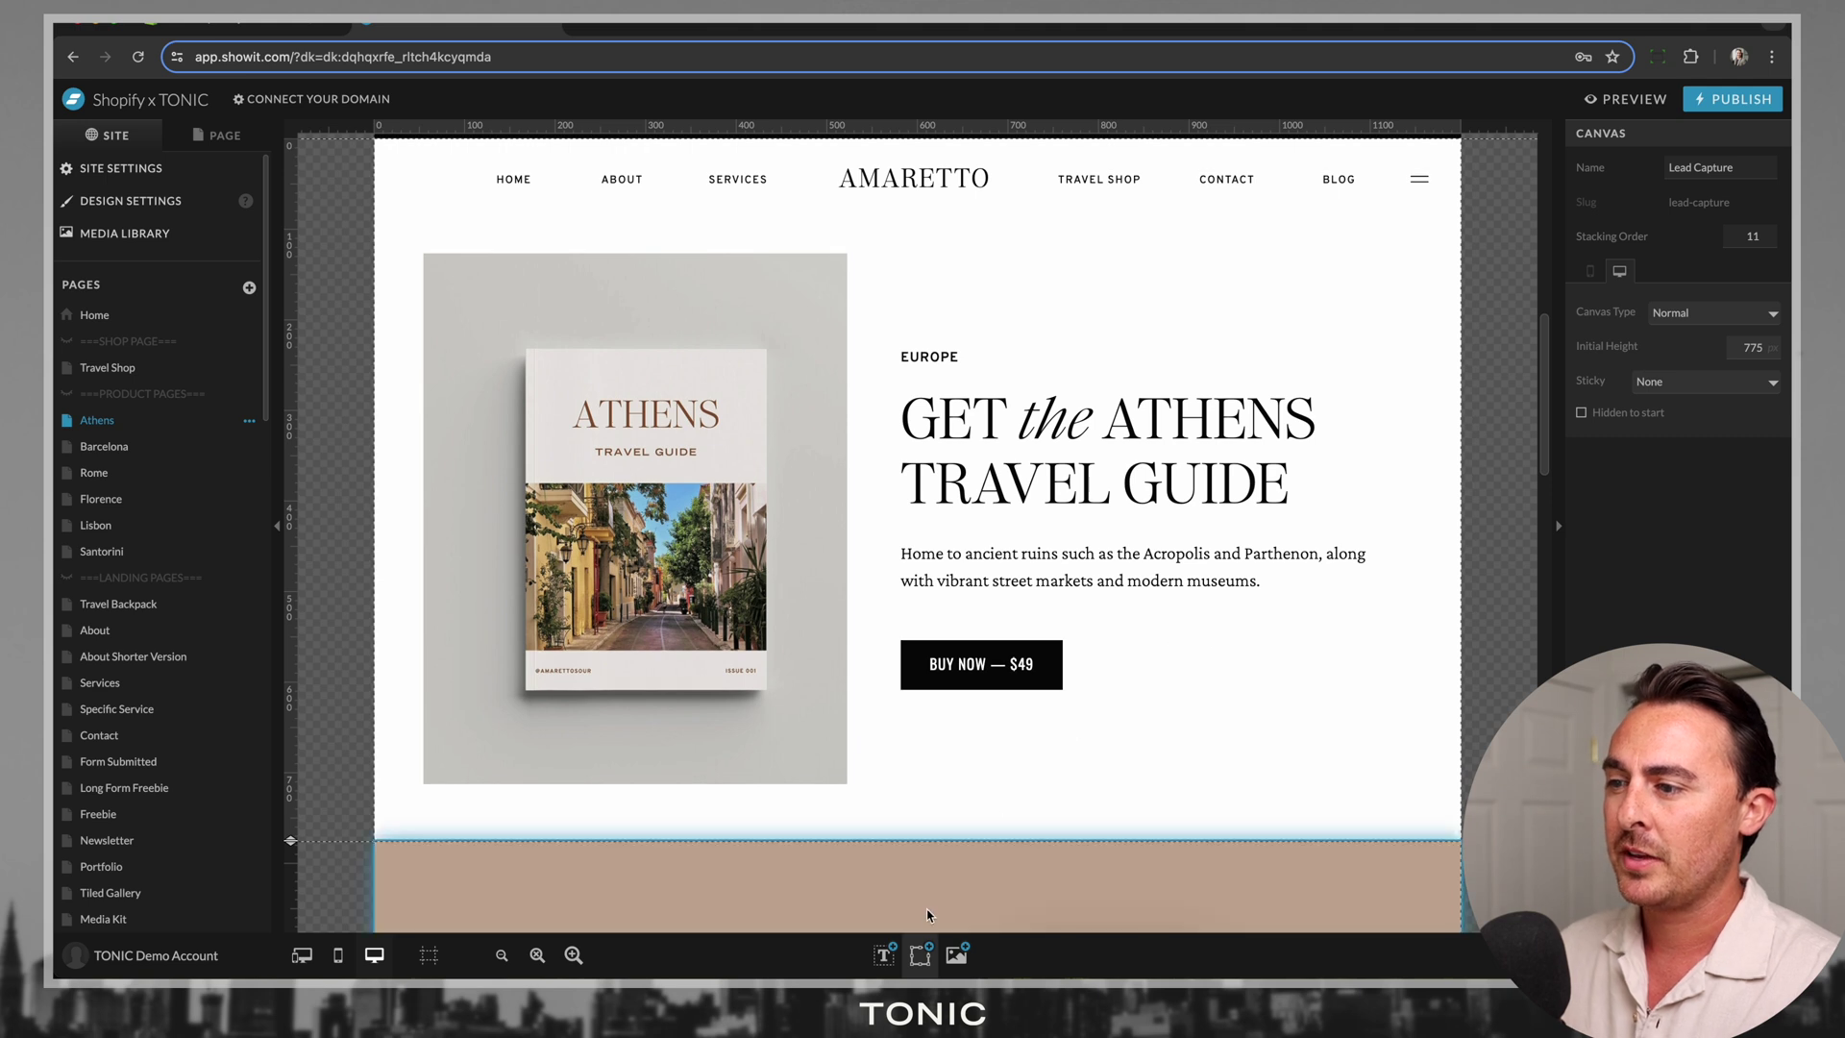
{"action": "mouse_move", "coordinate": [923, 955]}
{"action": "left_click", "coordinate": [930, 850]}
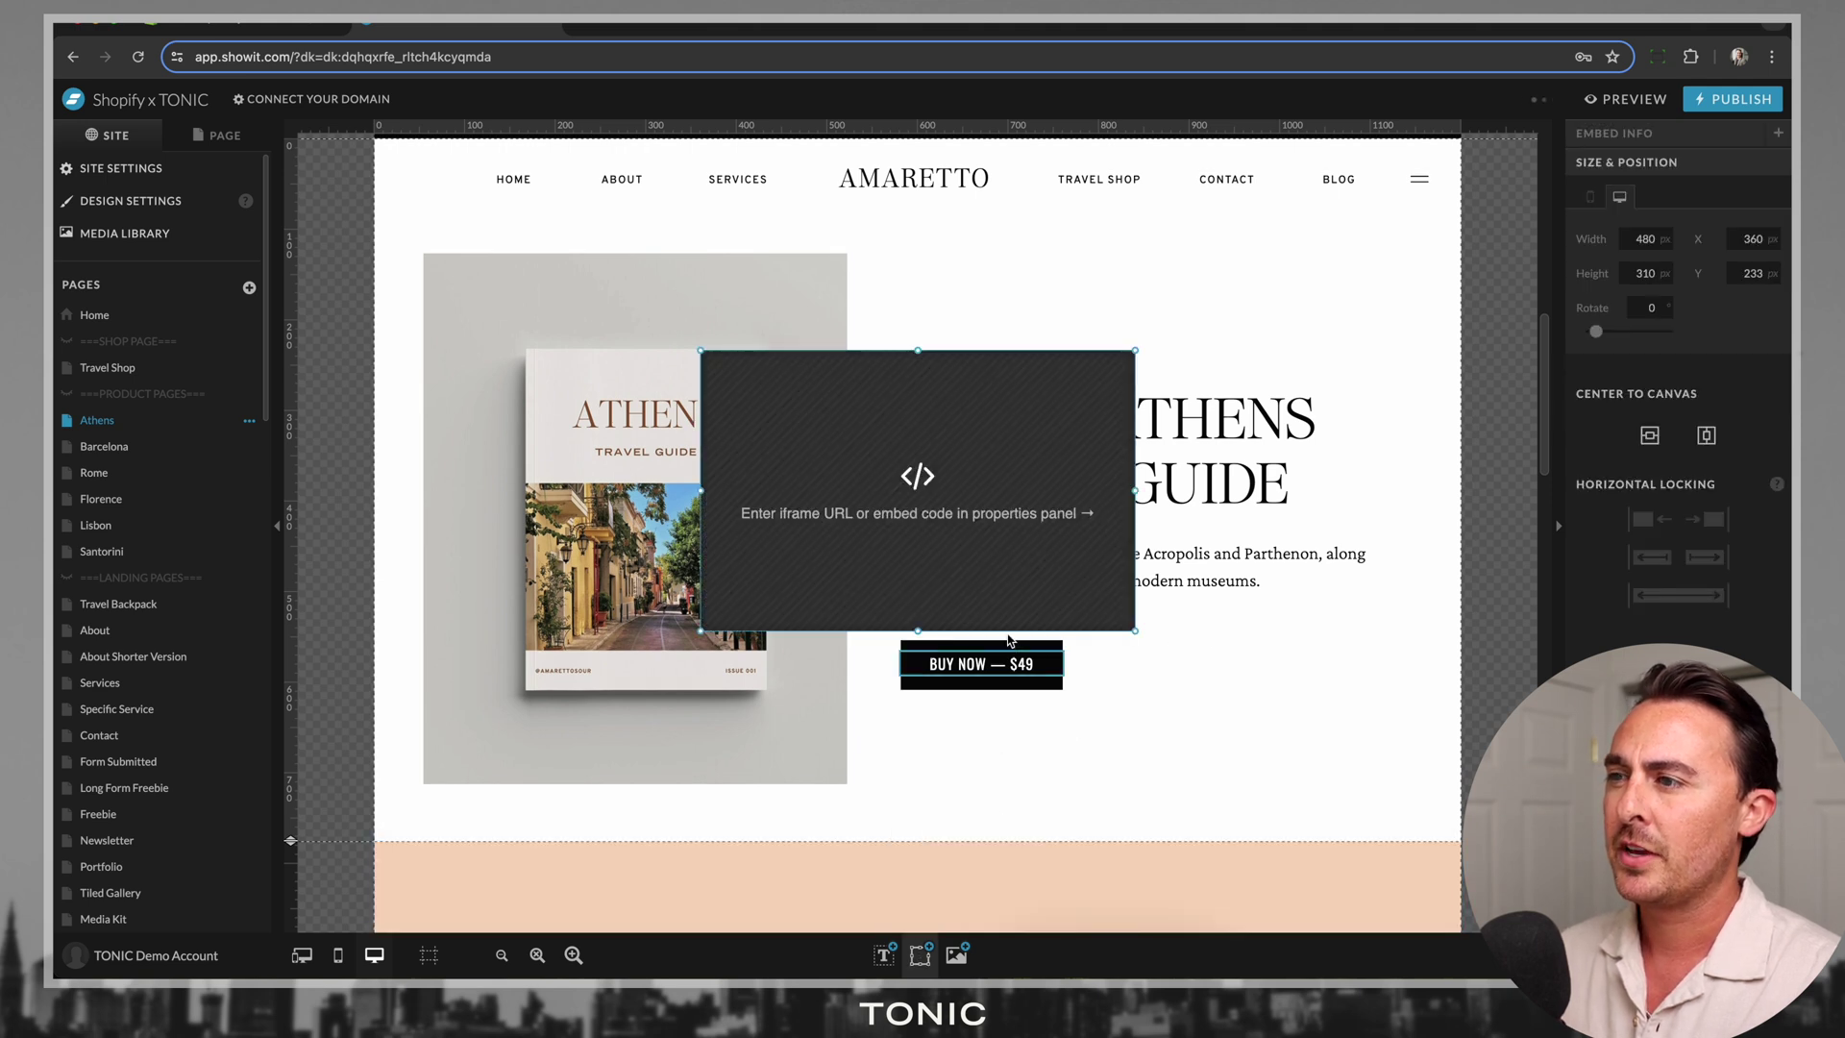
{"action": "double_click", "coordinate": [991, 513]}
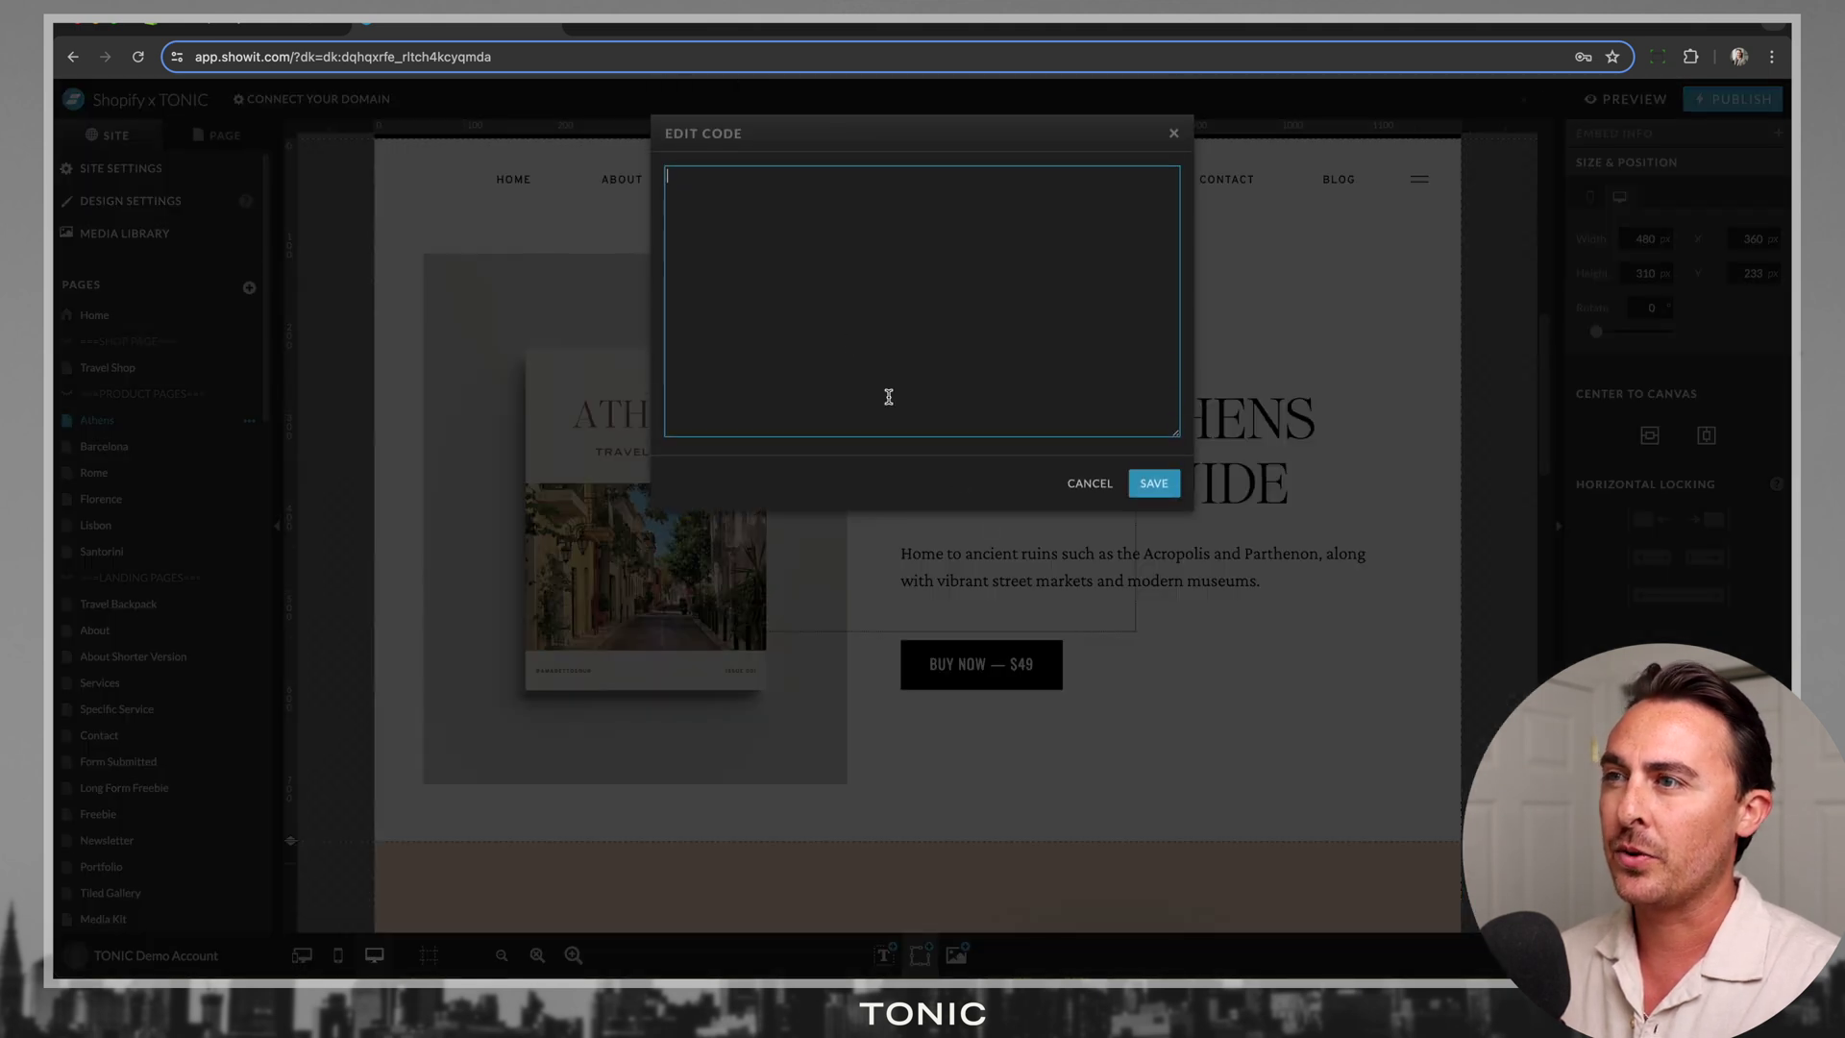
{"action": "key", "text": "super+v"}
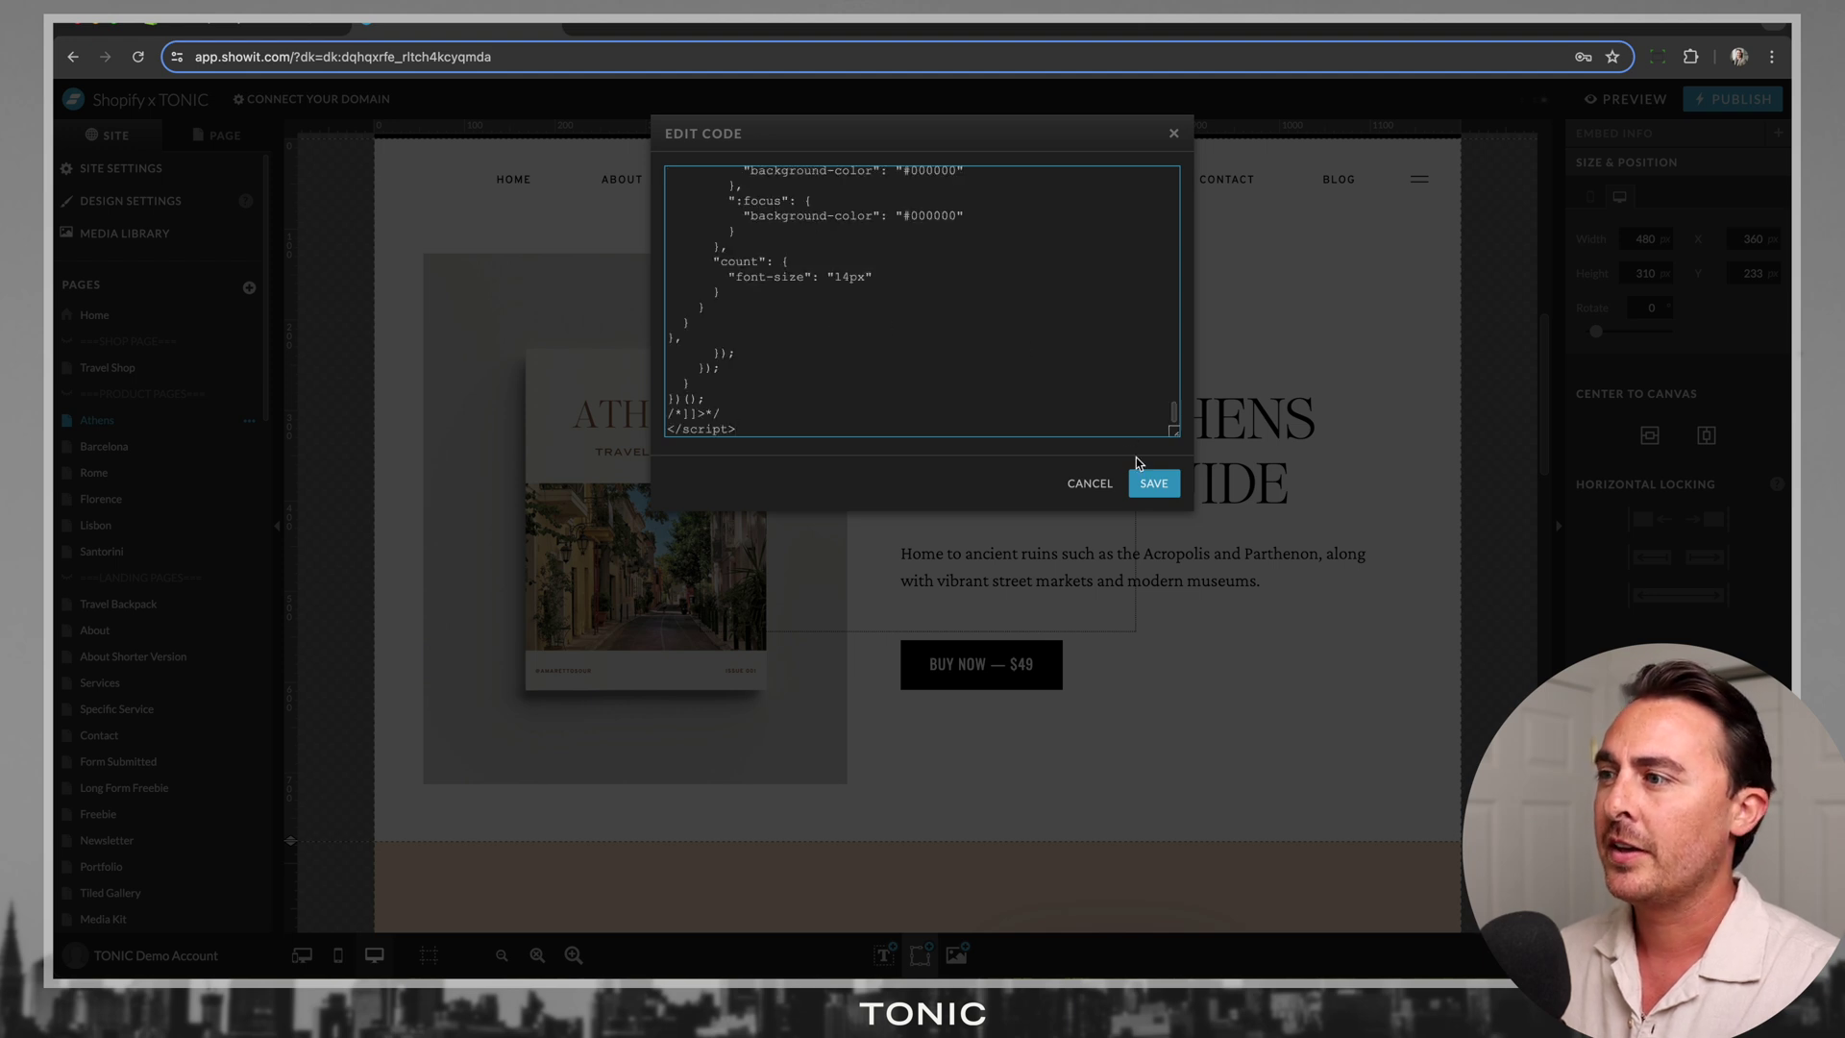
{"action": "left_click", "coordinate": [1155, 483]}
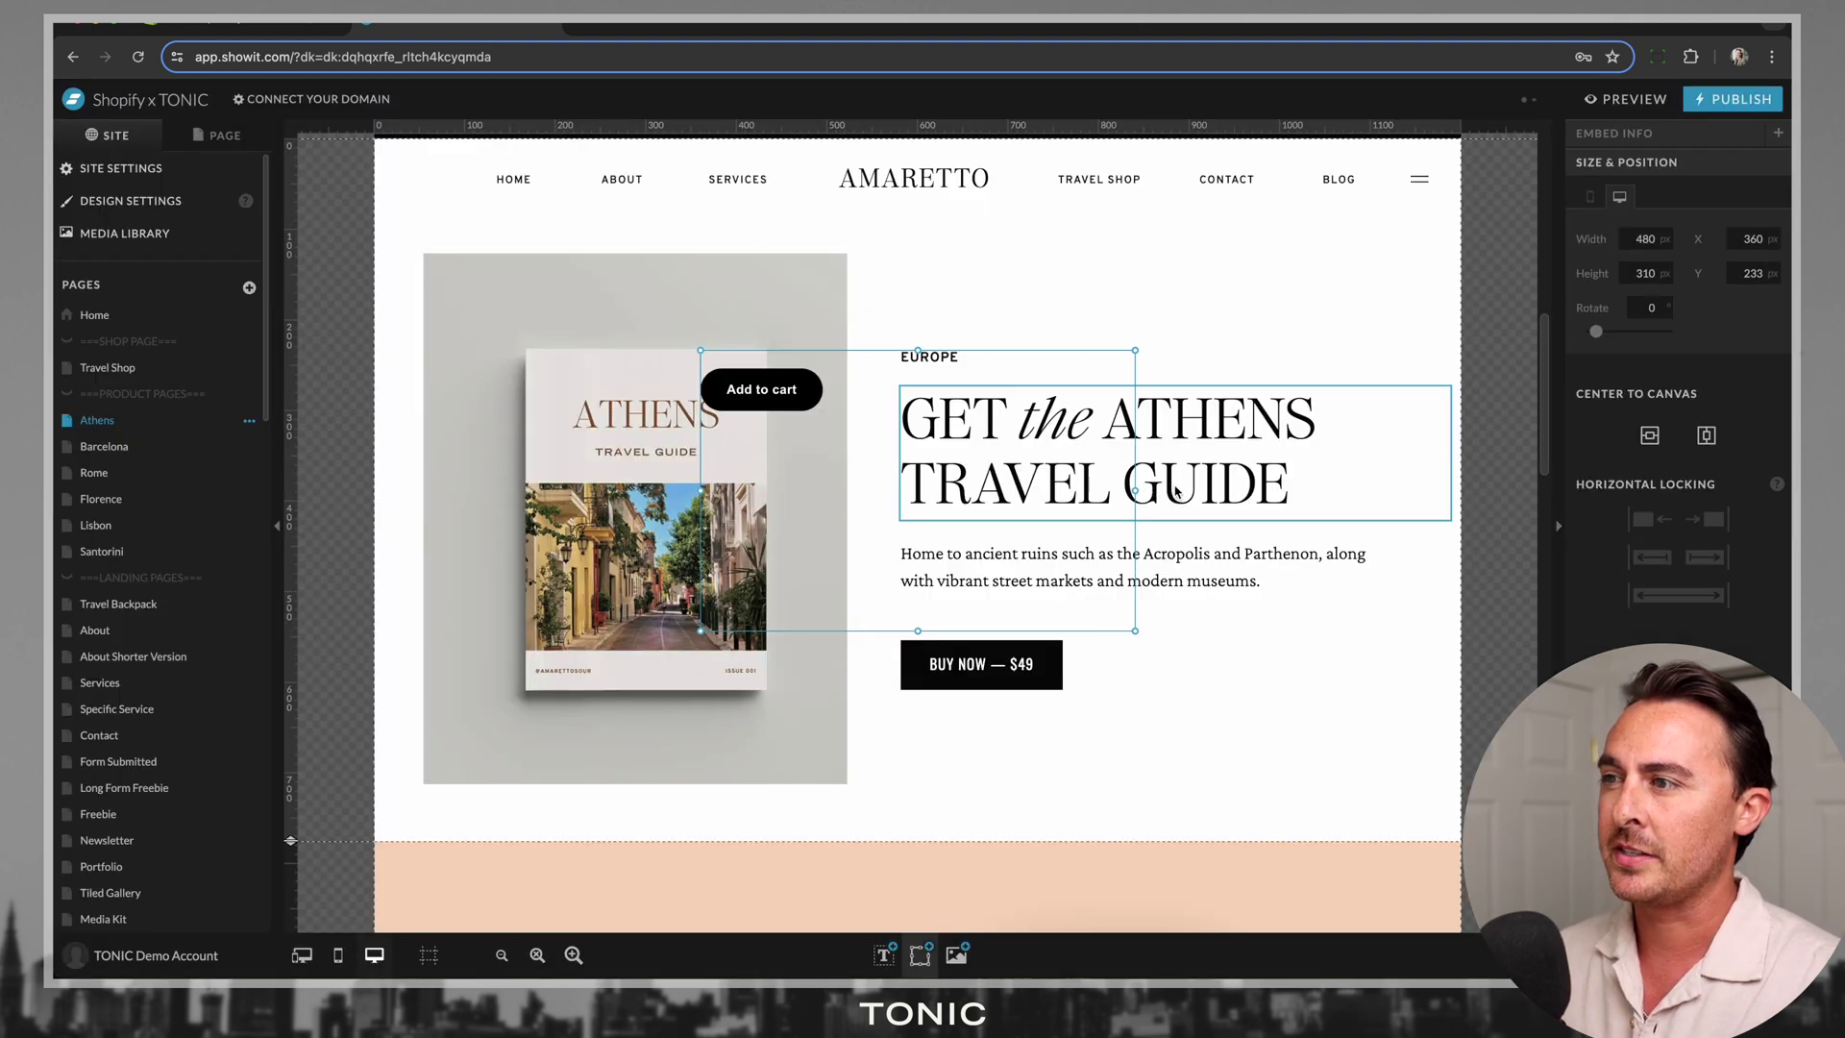
Shrink the Add to cart embed to button size and move it over the BUY NOW — $49 button
{"action": "left_click_drag", "start_coordinate": [810, 440], "coordinate": [1014, 562]}
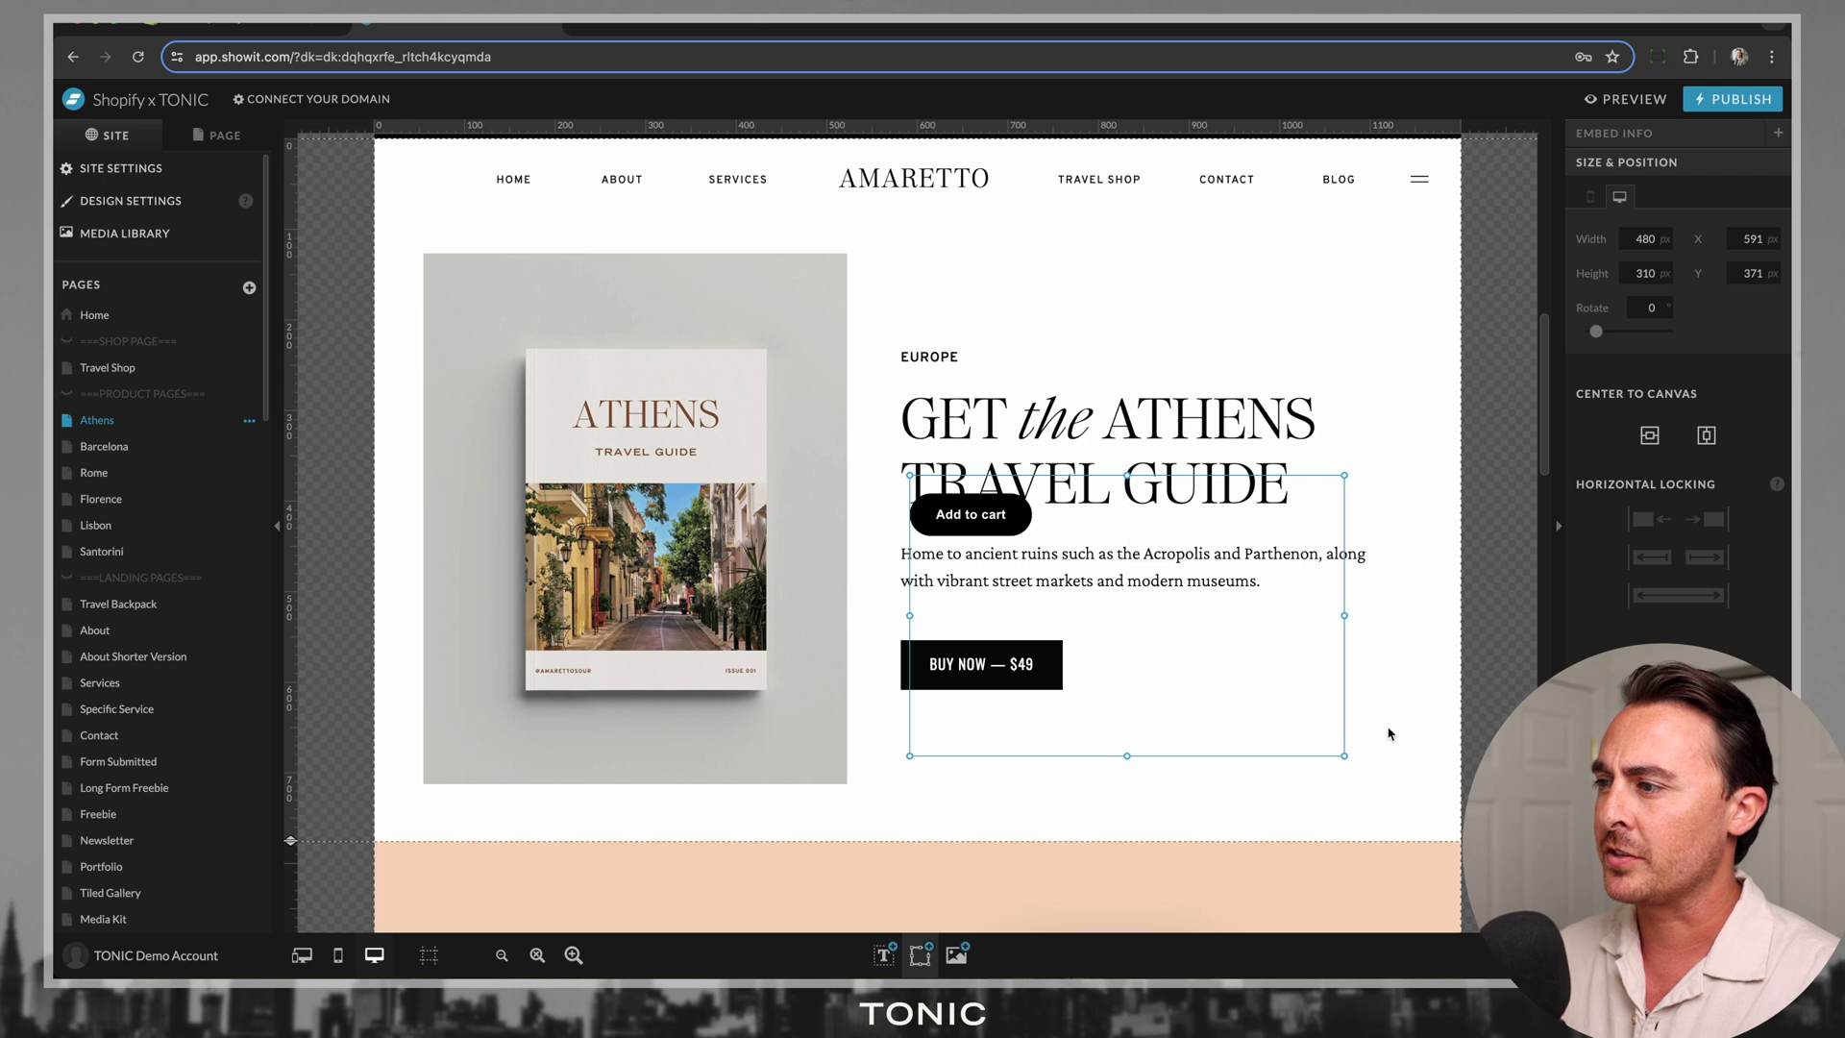
{"action": "left_click_drag", "start_coordinate": [1343, 759], "coordinate": [1175, 668]}
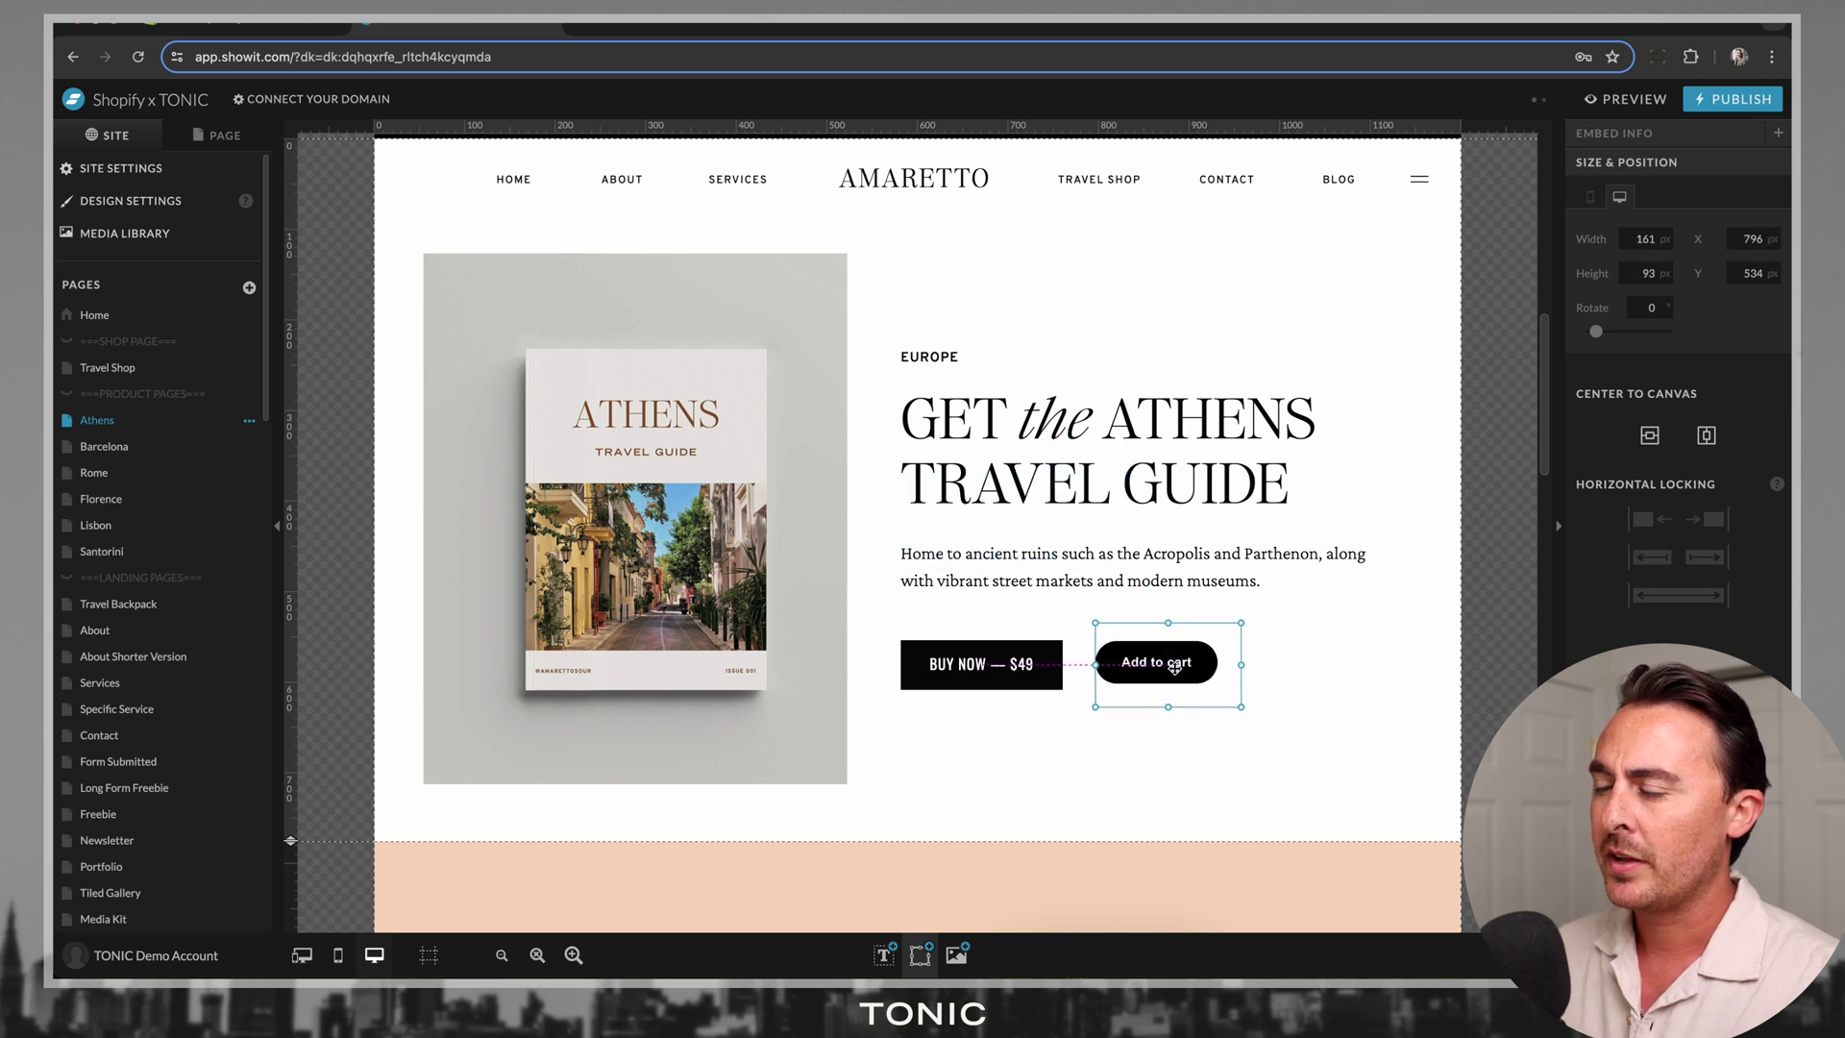
{"action": "left_click", "coordinate": [1292, 667]}
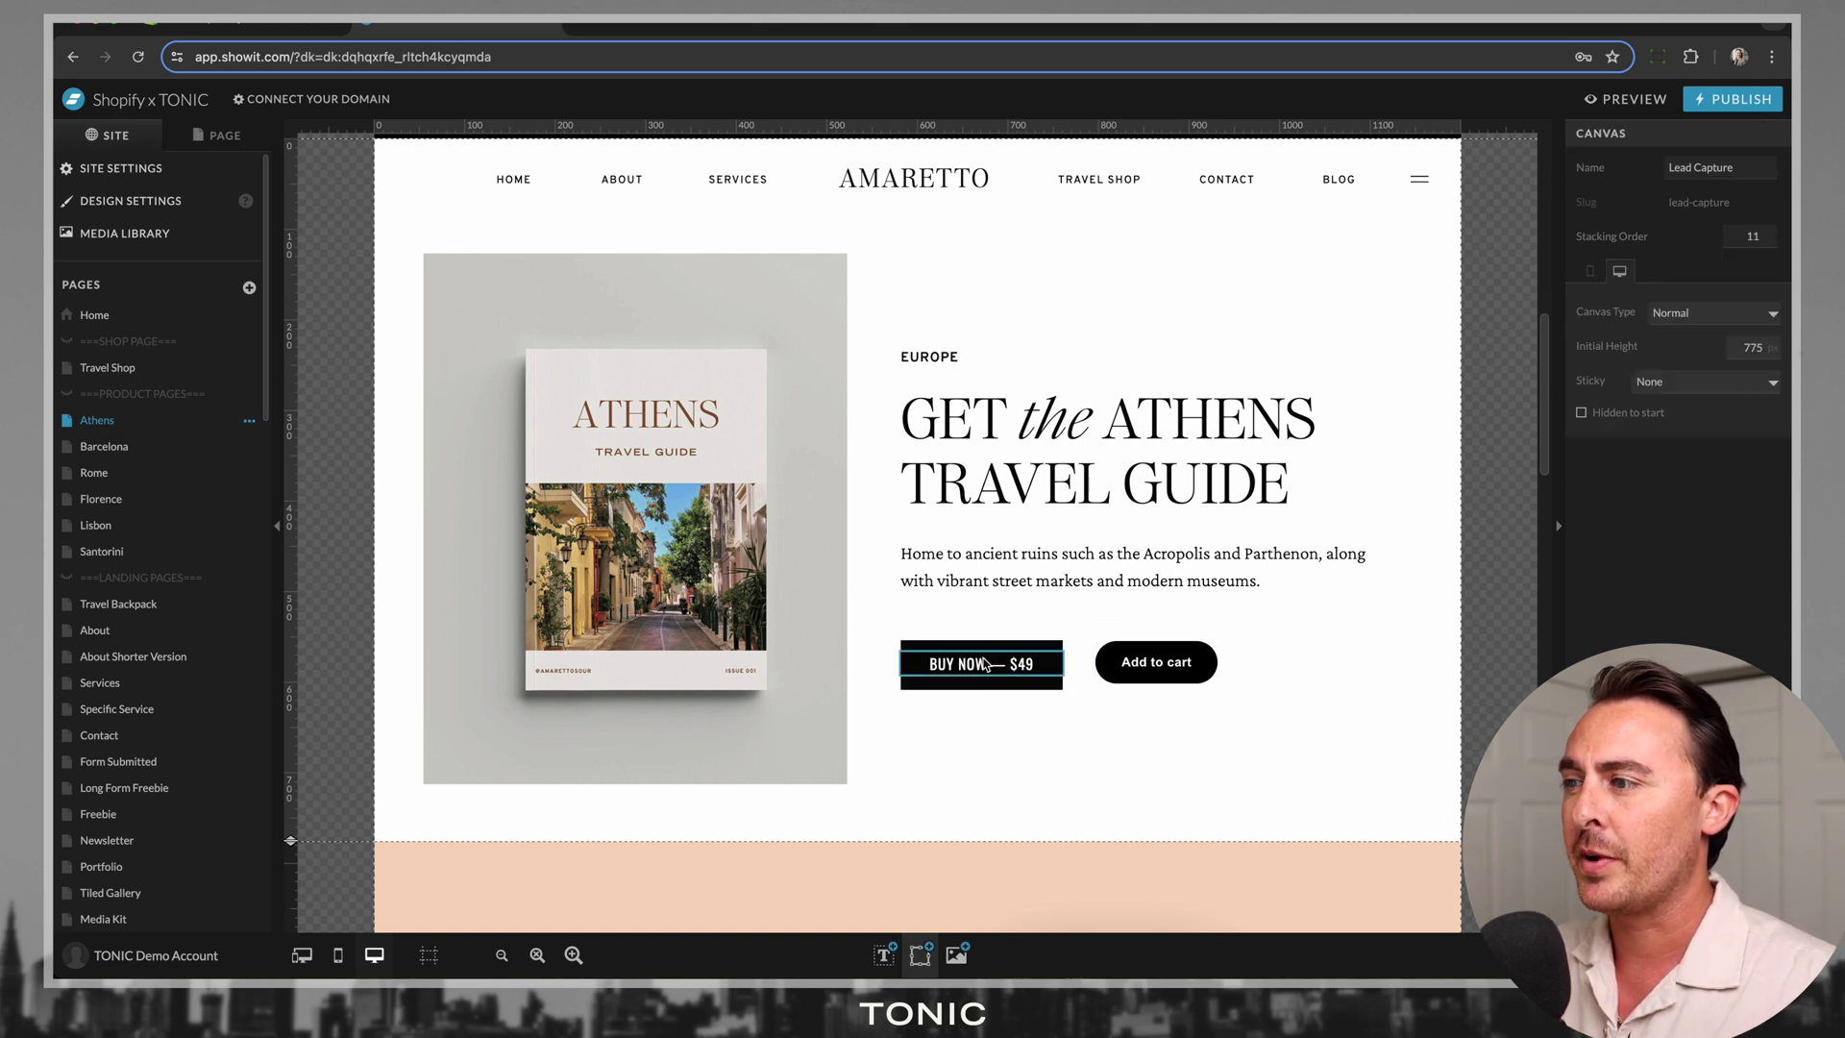
{"action": "left_click_drag", "start_coordinate": [1174, 665], "coordinate": [1001, 665]}
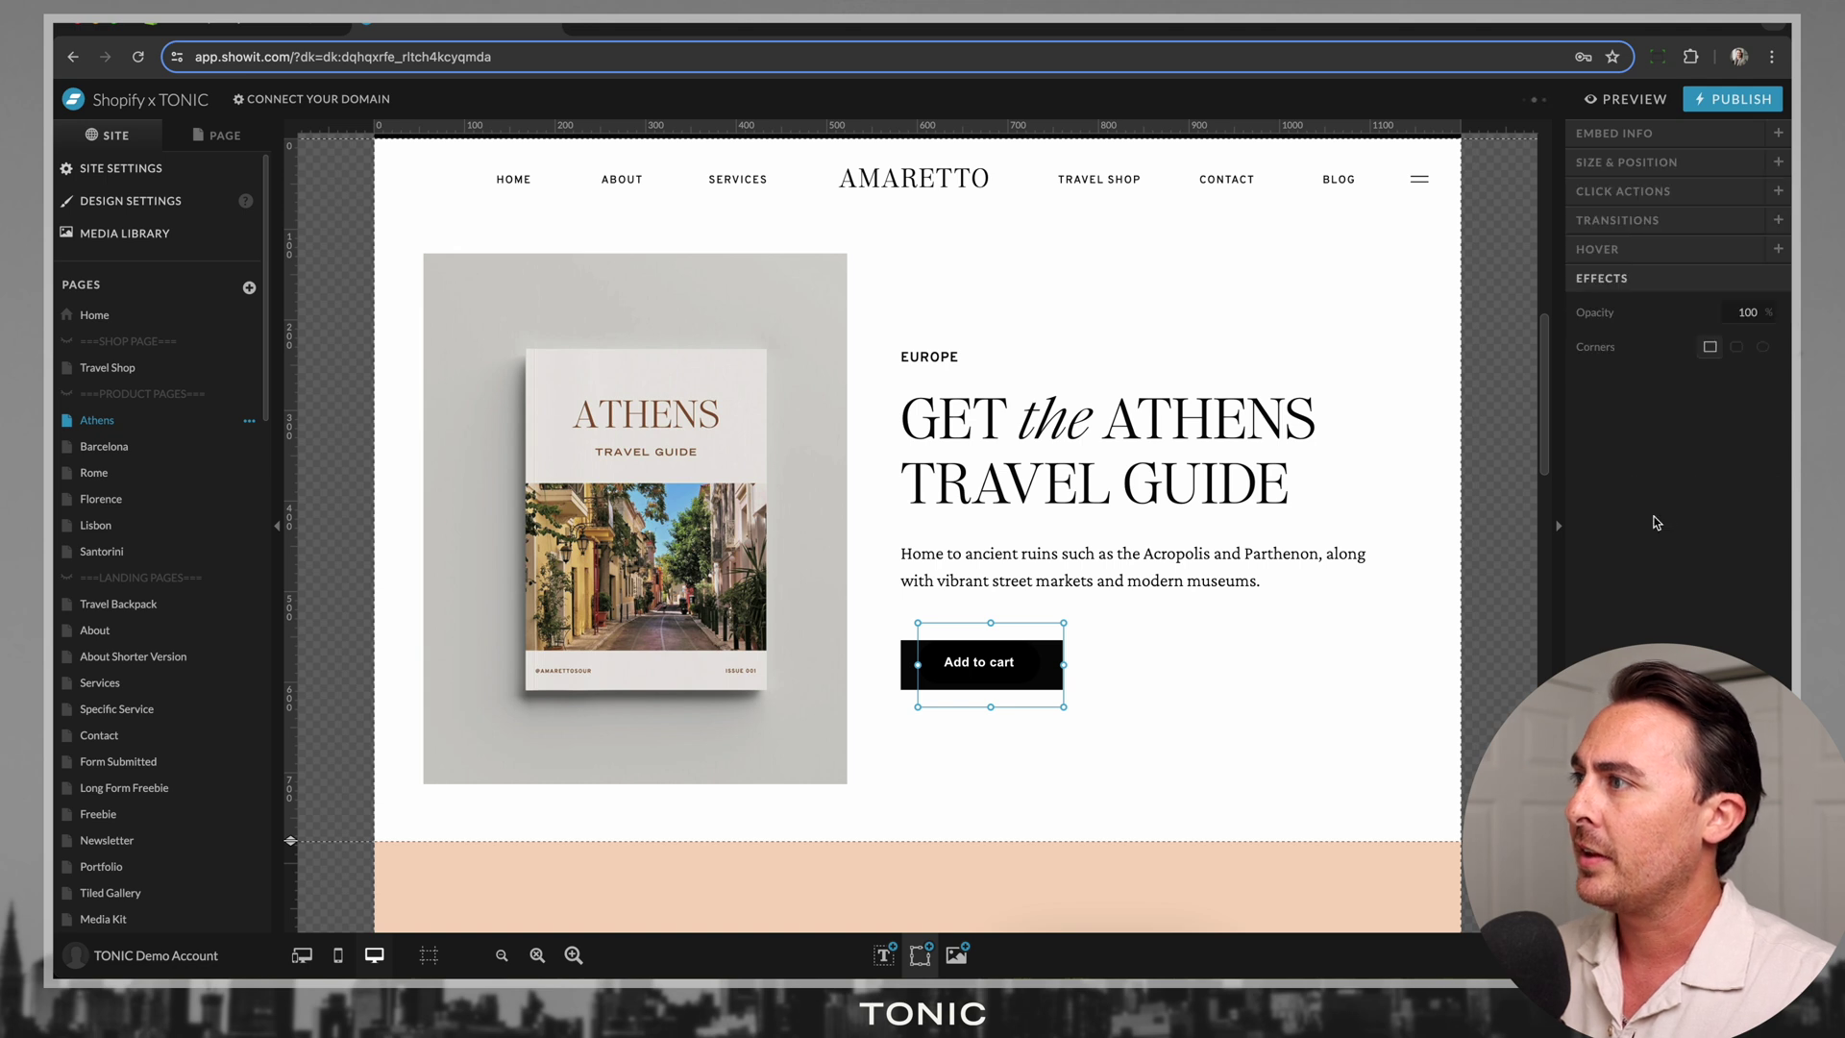
Set the Add to cart embed's opacity to 0 and centre it over BUY NOW
{"action": "left_click", "coordinate": [1738, 313]}
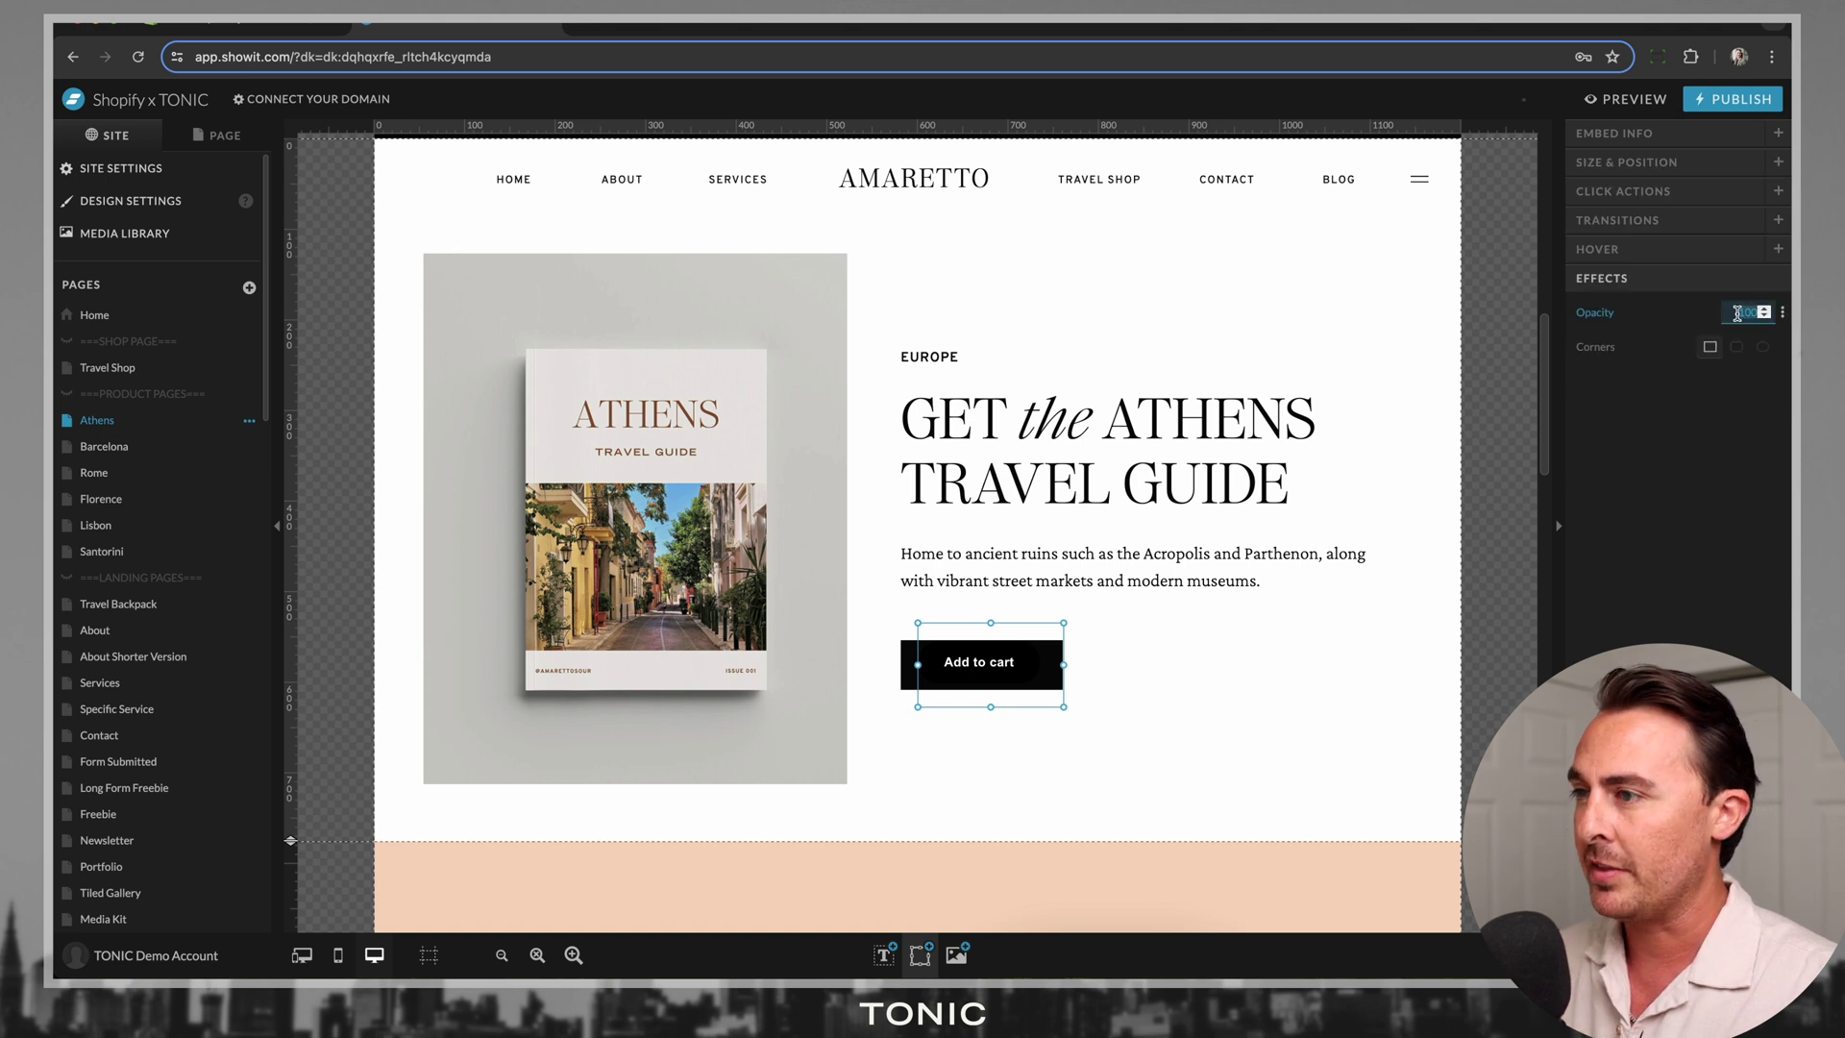
{"action": "type", "text": "0"}
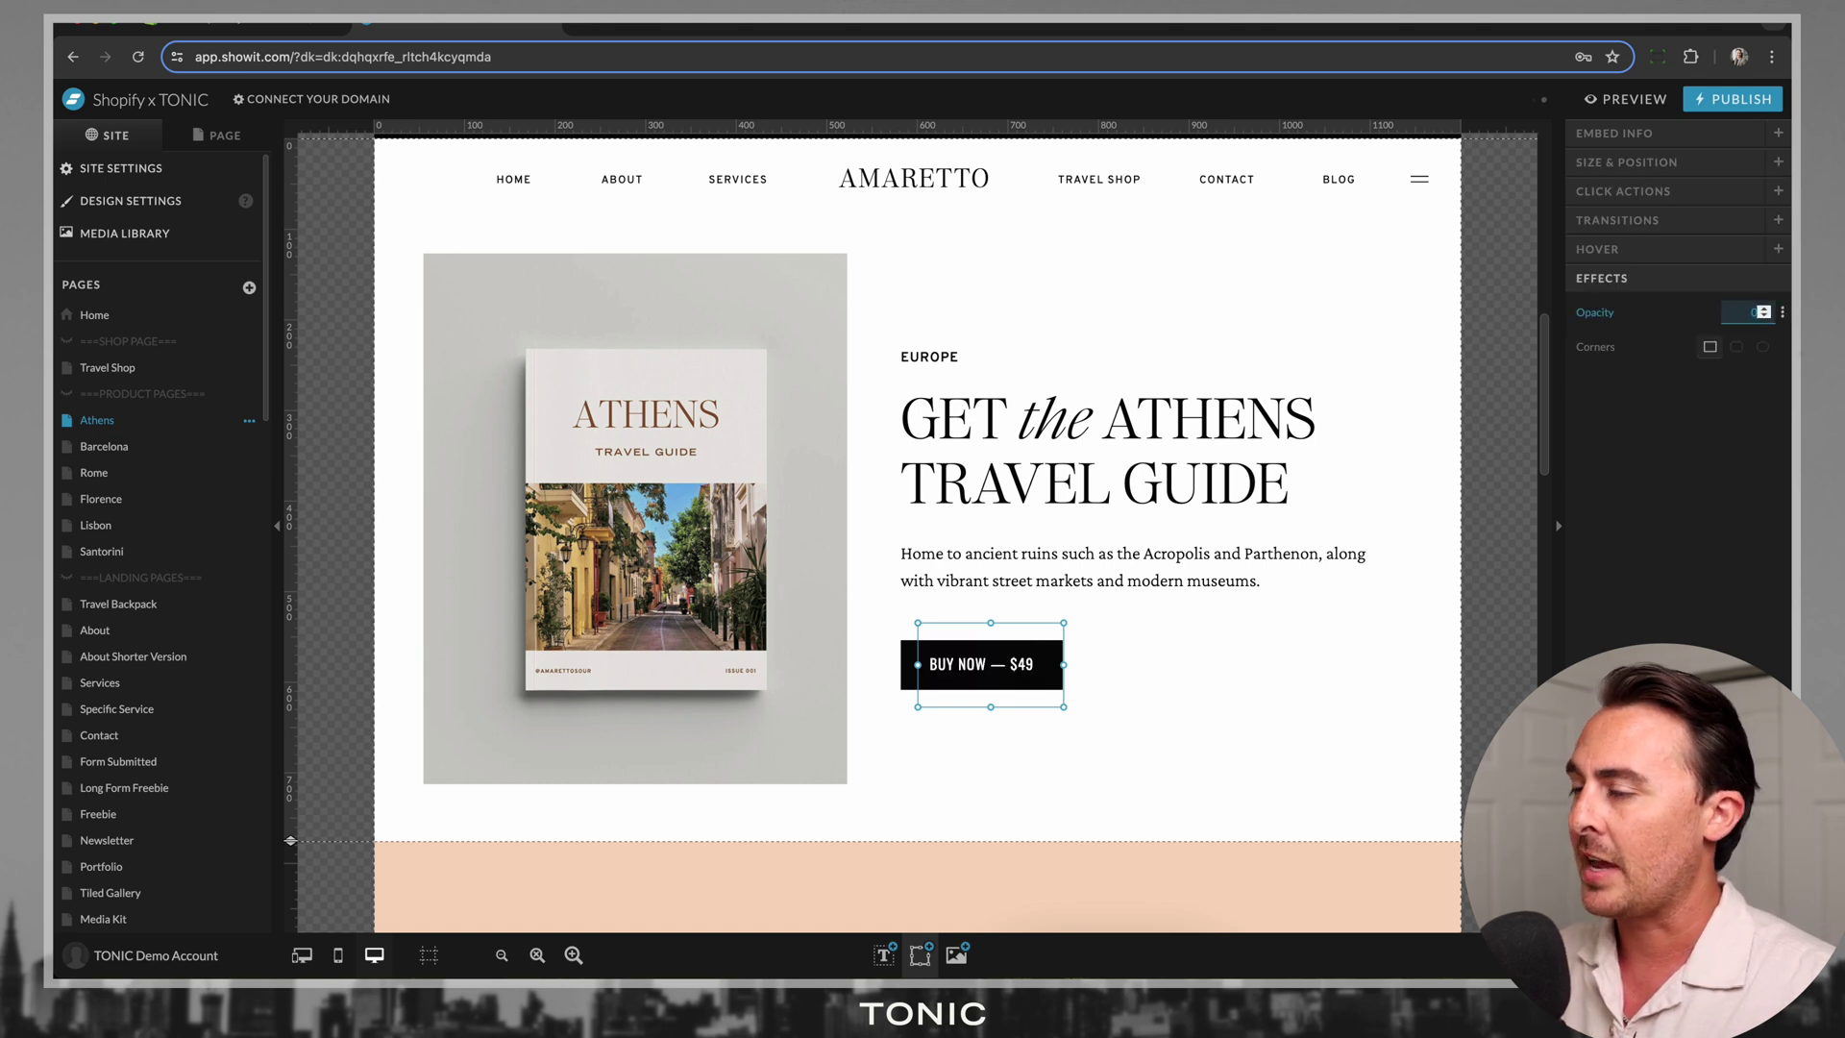
{"action": "key", "text": "Return"}
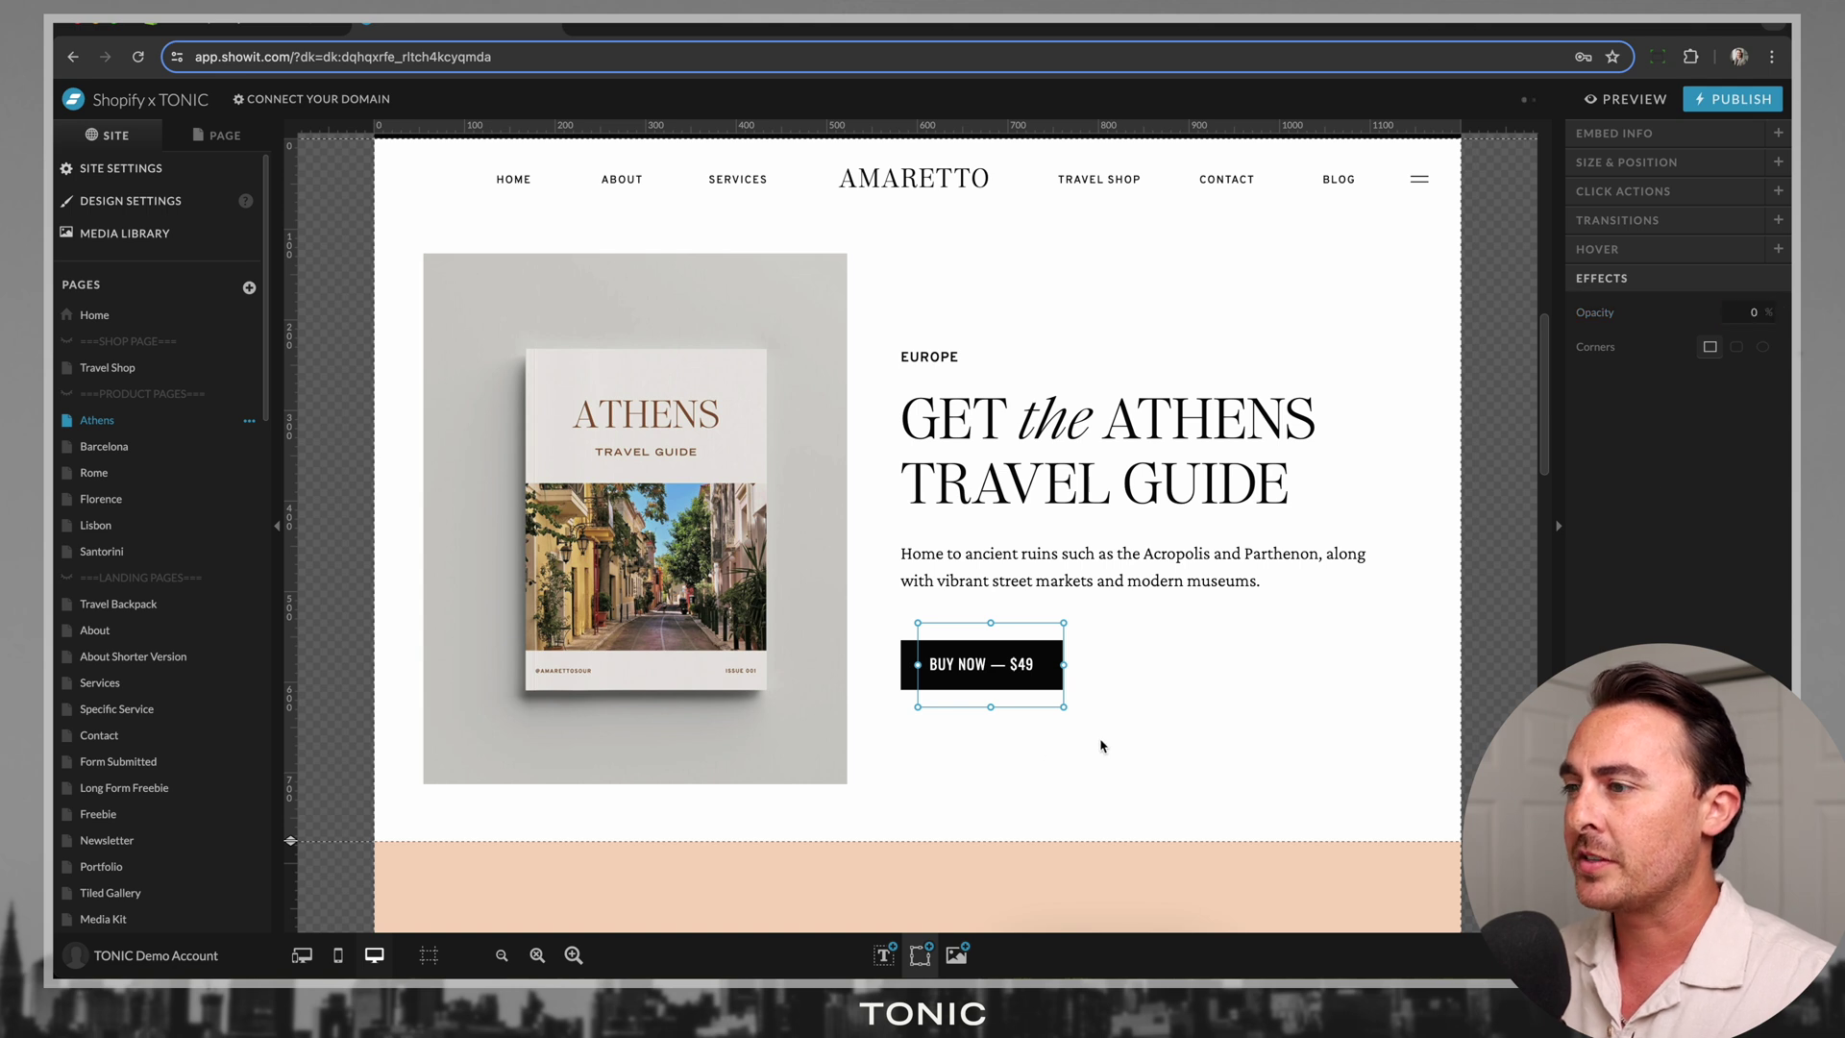
{"action": "left_click", "coordinate": [1102, 745]}
{"action": "left_click", "coordinate": [1009, 663]}
{"action": "left_click_drag", "start_coordinate": [1012, 666], "coordinate": [1004, 668]}
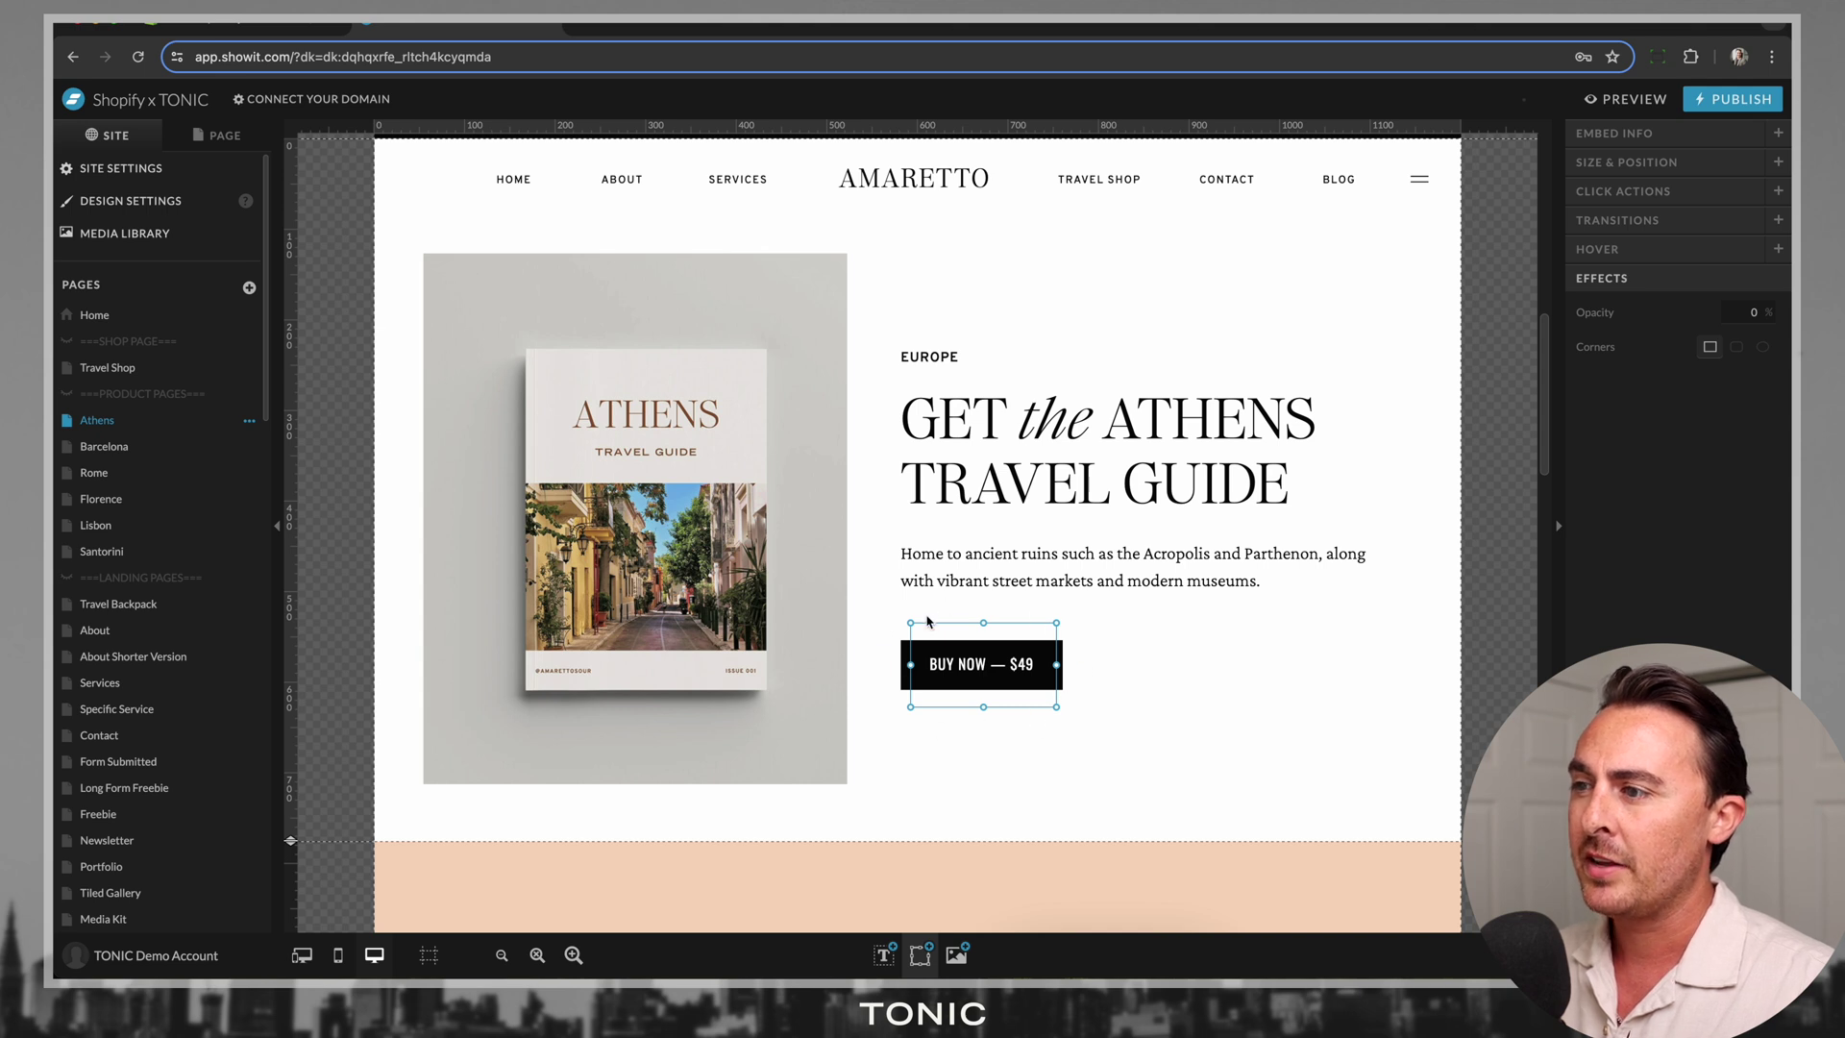
{"action": "left_click", "coordinate": [1183, 686]}
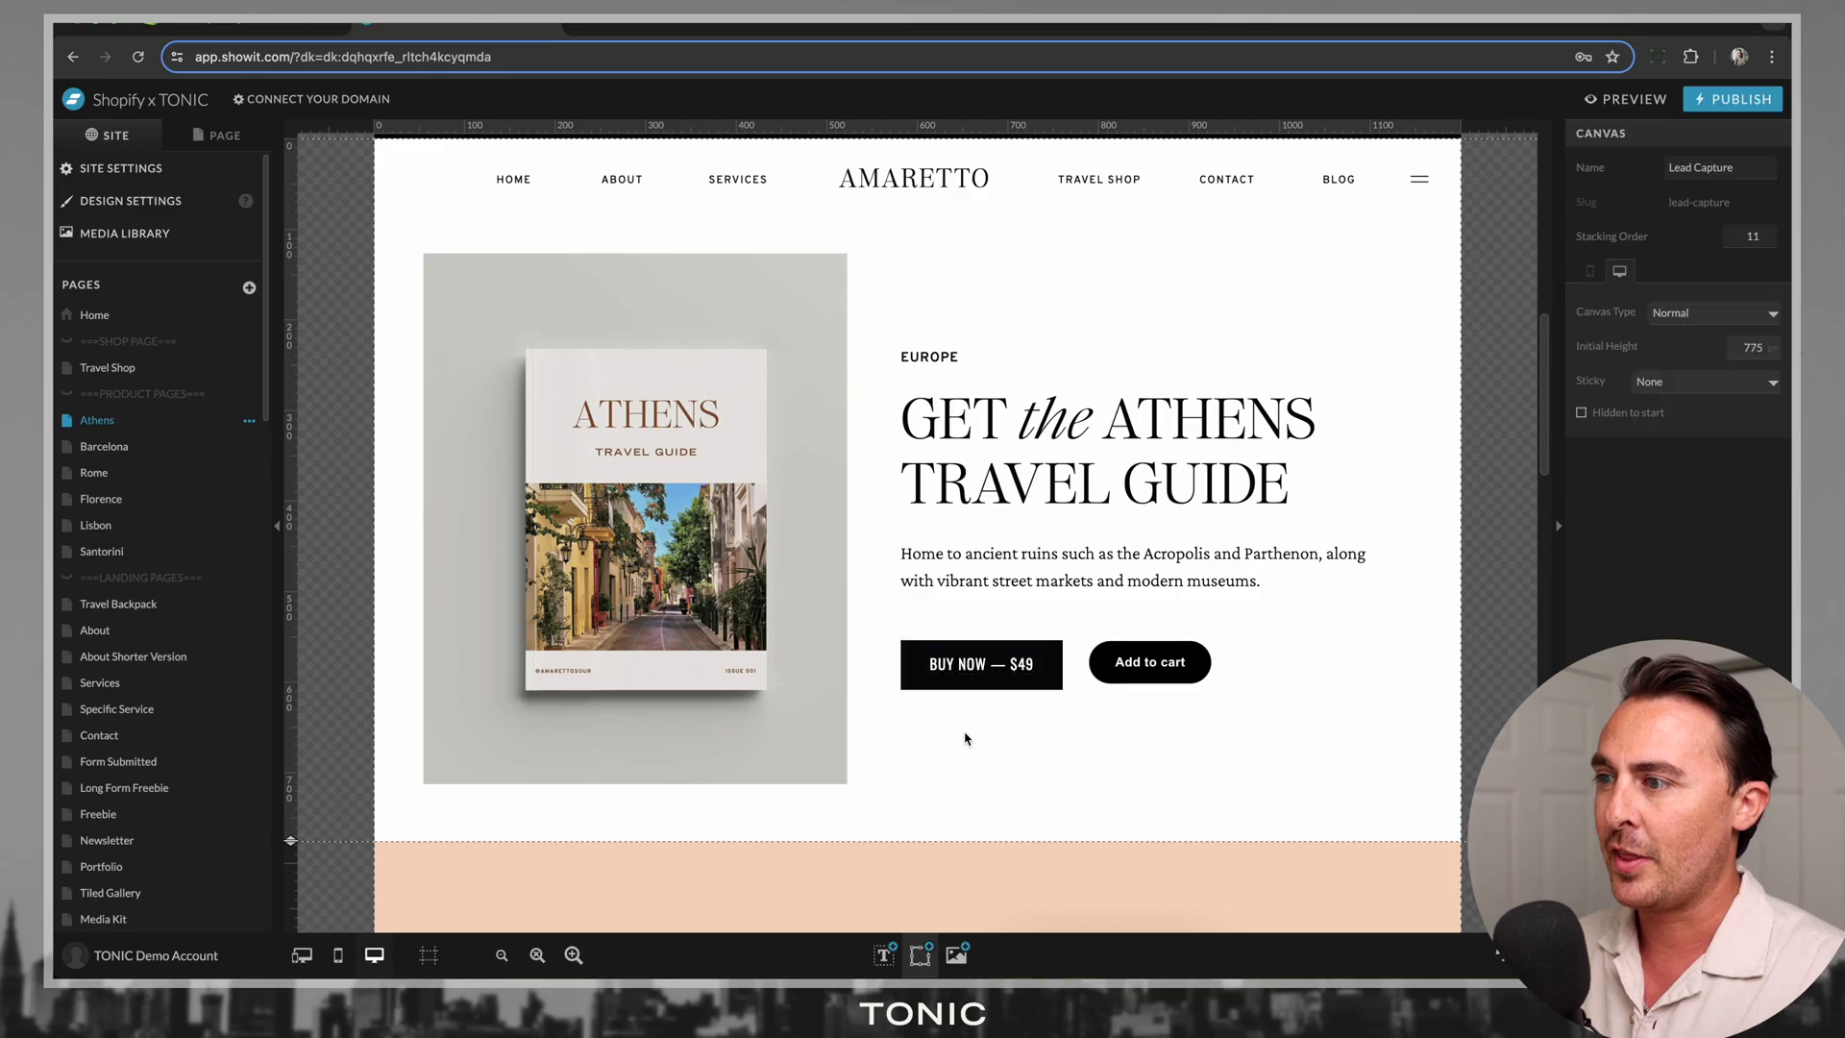
Restore the accidentally deleted BUY NOW — $49 button and reposition the embed over it
{"action": "key", "text": "Delete"}
{"action": "left_click", "coordinate": [1153, 669]}
{"action": "key", "text": "shift+Left"}
{"action": "key", "text": "shift+Left"}
{"action": "key", "text": "shift+Left"}
{"action": "key", "text": "shift+Left"}
{"action": "key", "text": "shift+Left"}
{"action": "key", "text": "shift+Left"}
{"action": "key", "text": "shift+Left"}
{"action": "key", "text": "shift+Left"}
{"action": "key", "text": "shift+Left"}
{"action": "key", "text": "shift+Left"}
{"action": "key", "text": "shift+Left"}
{"action": "key", "text": "shift+Left"}
{"action": "key", "text": "shift+Left"}
{"action": "key", "text": "shift+Left"}
{"action": "key", "text": "shift+Left"}
{"action": "key", "text": "shift+Left"}
{"action": "key", "text": "shift+Left"}
{"action": "key", "text": "shift+Left"}
{"action": "key", "text": "shift+Left"}
{"action": "key", "text": "shift+Left"}
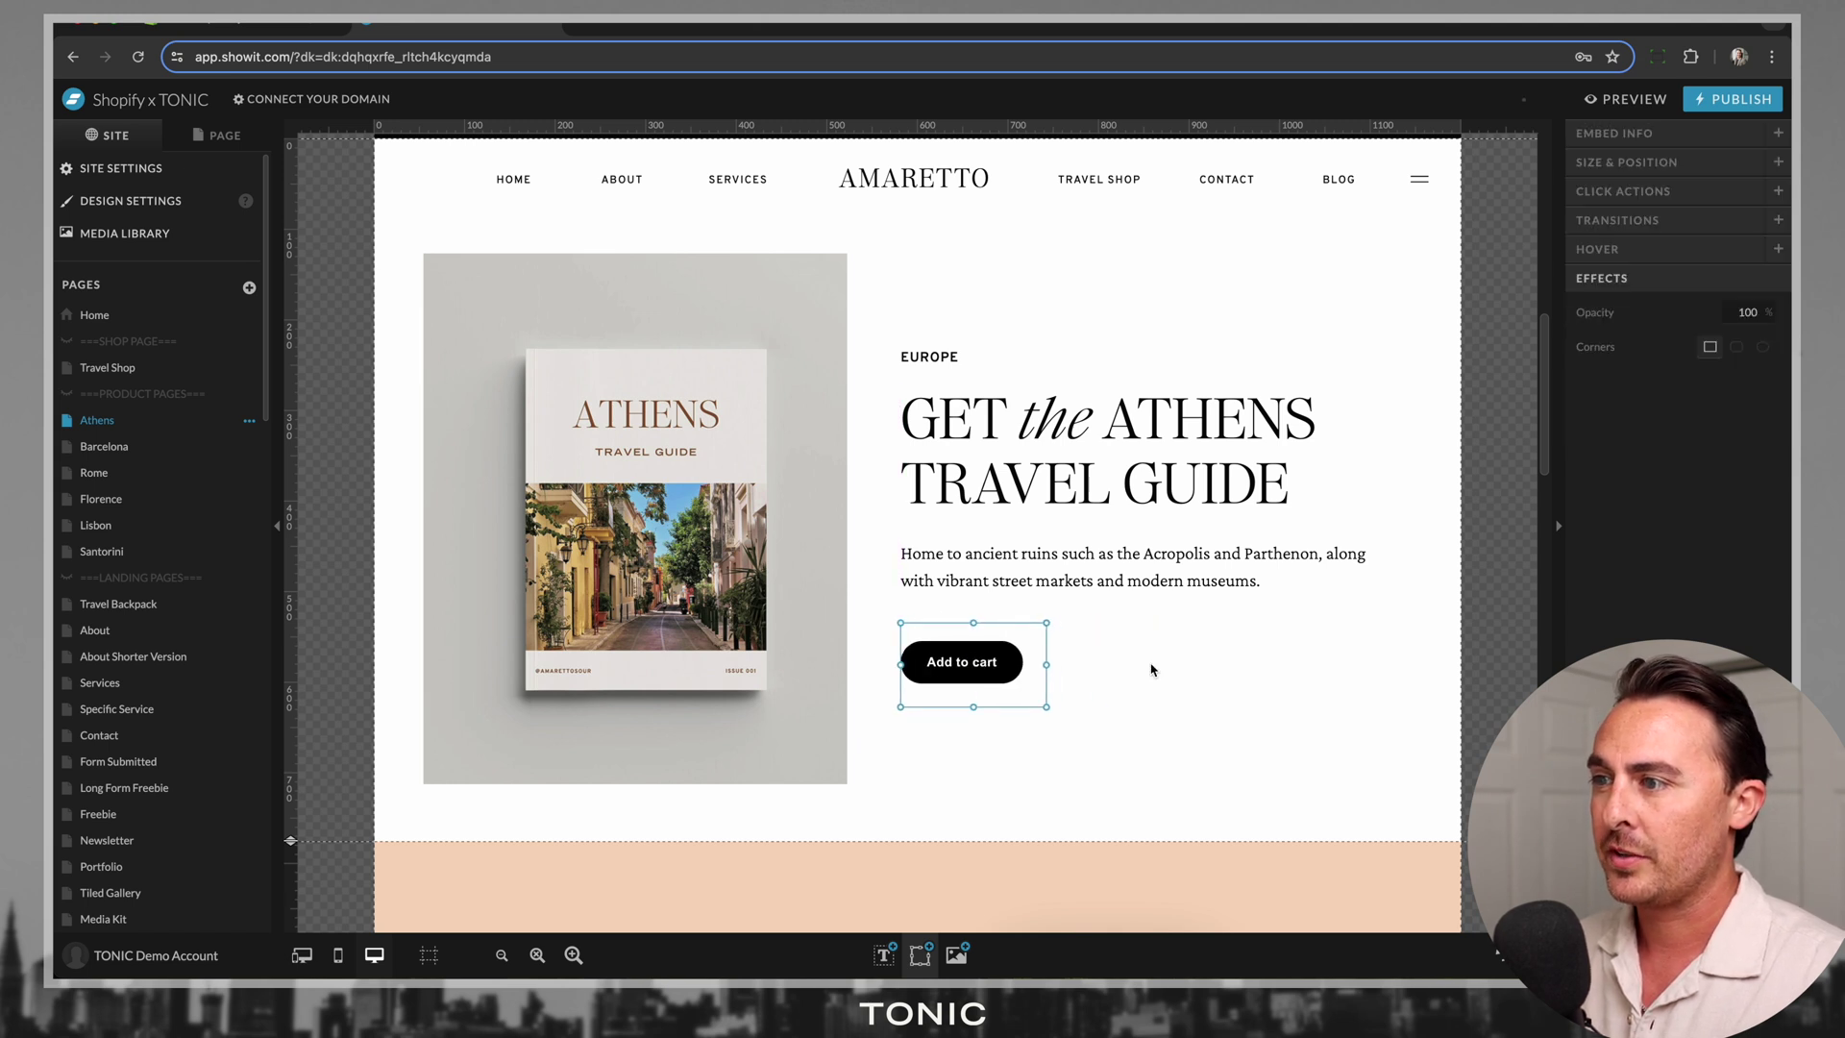
{"action": "left_click", "coordinate": [1229, 673]}
{"action": "key", "text": "ctrl+z"}
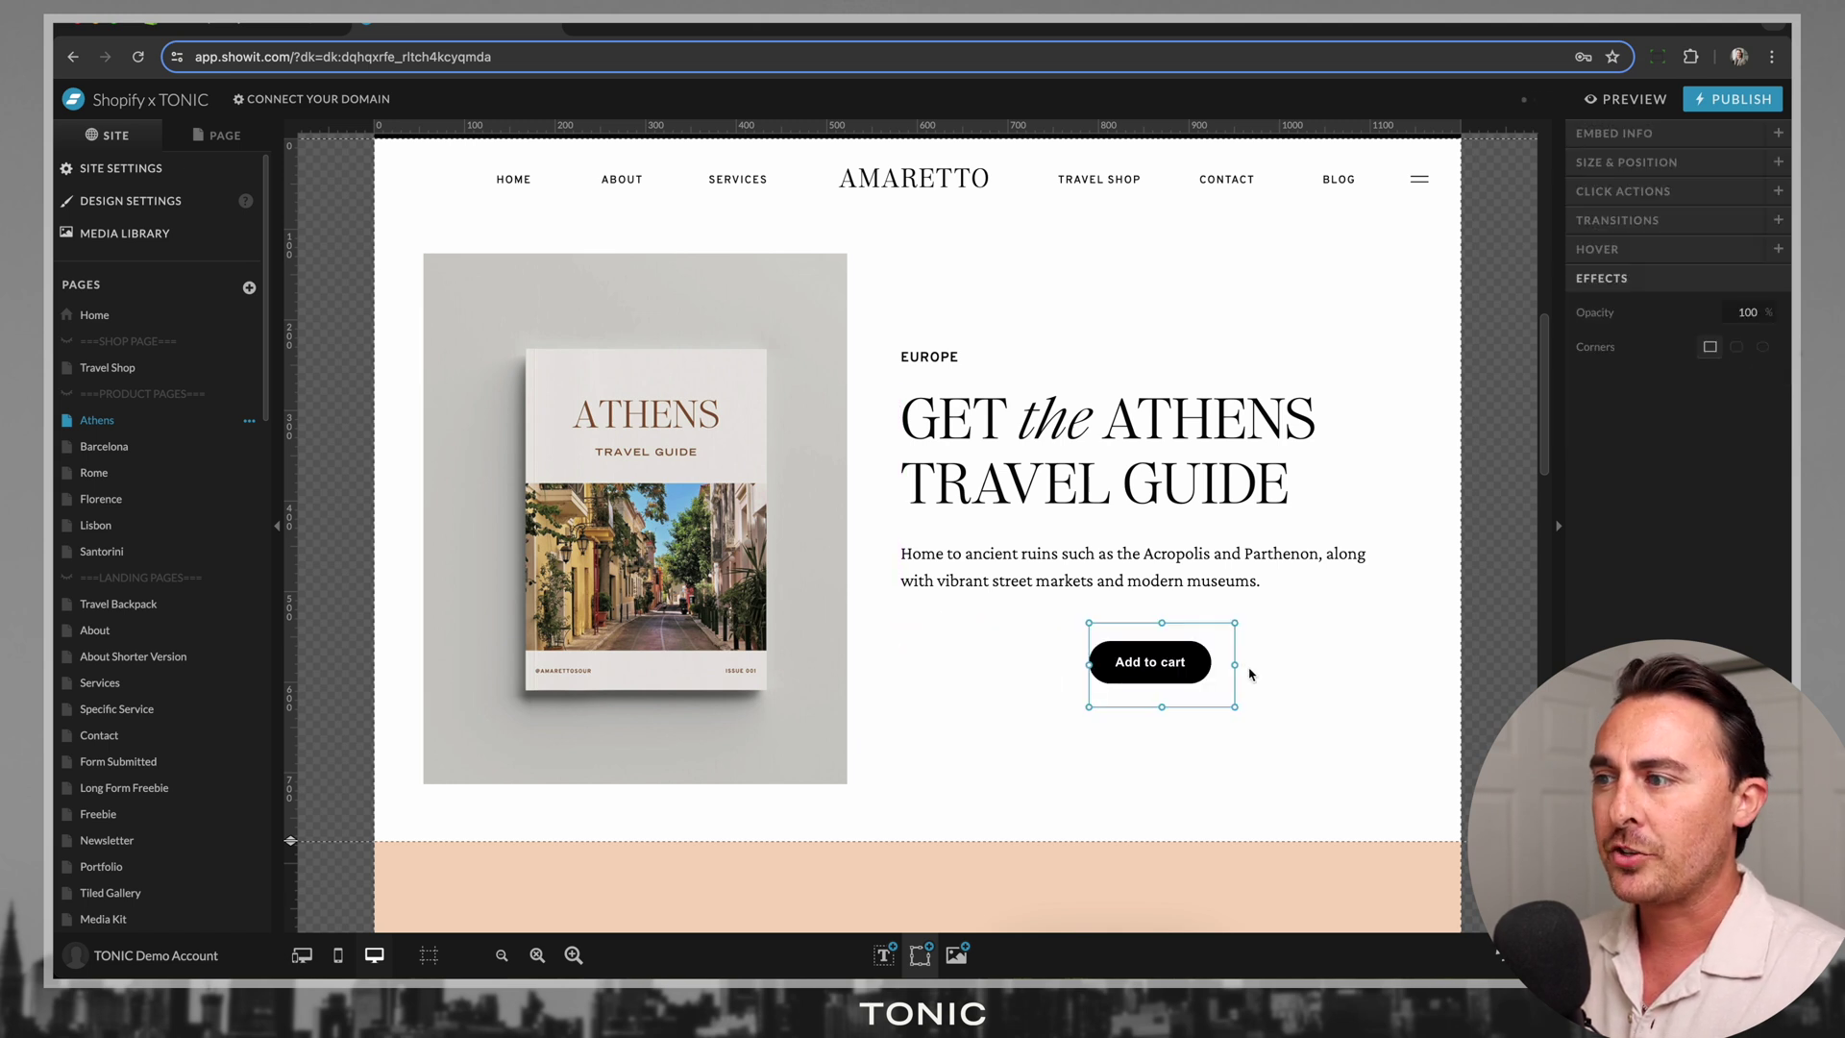
{"action": "key", "text": "ctrl+z"}
{"action": "left_click_drag", "start_coordinate": [1148, 662], "coordinate": [981, 659]}
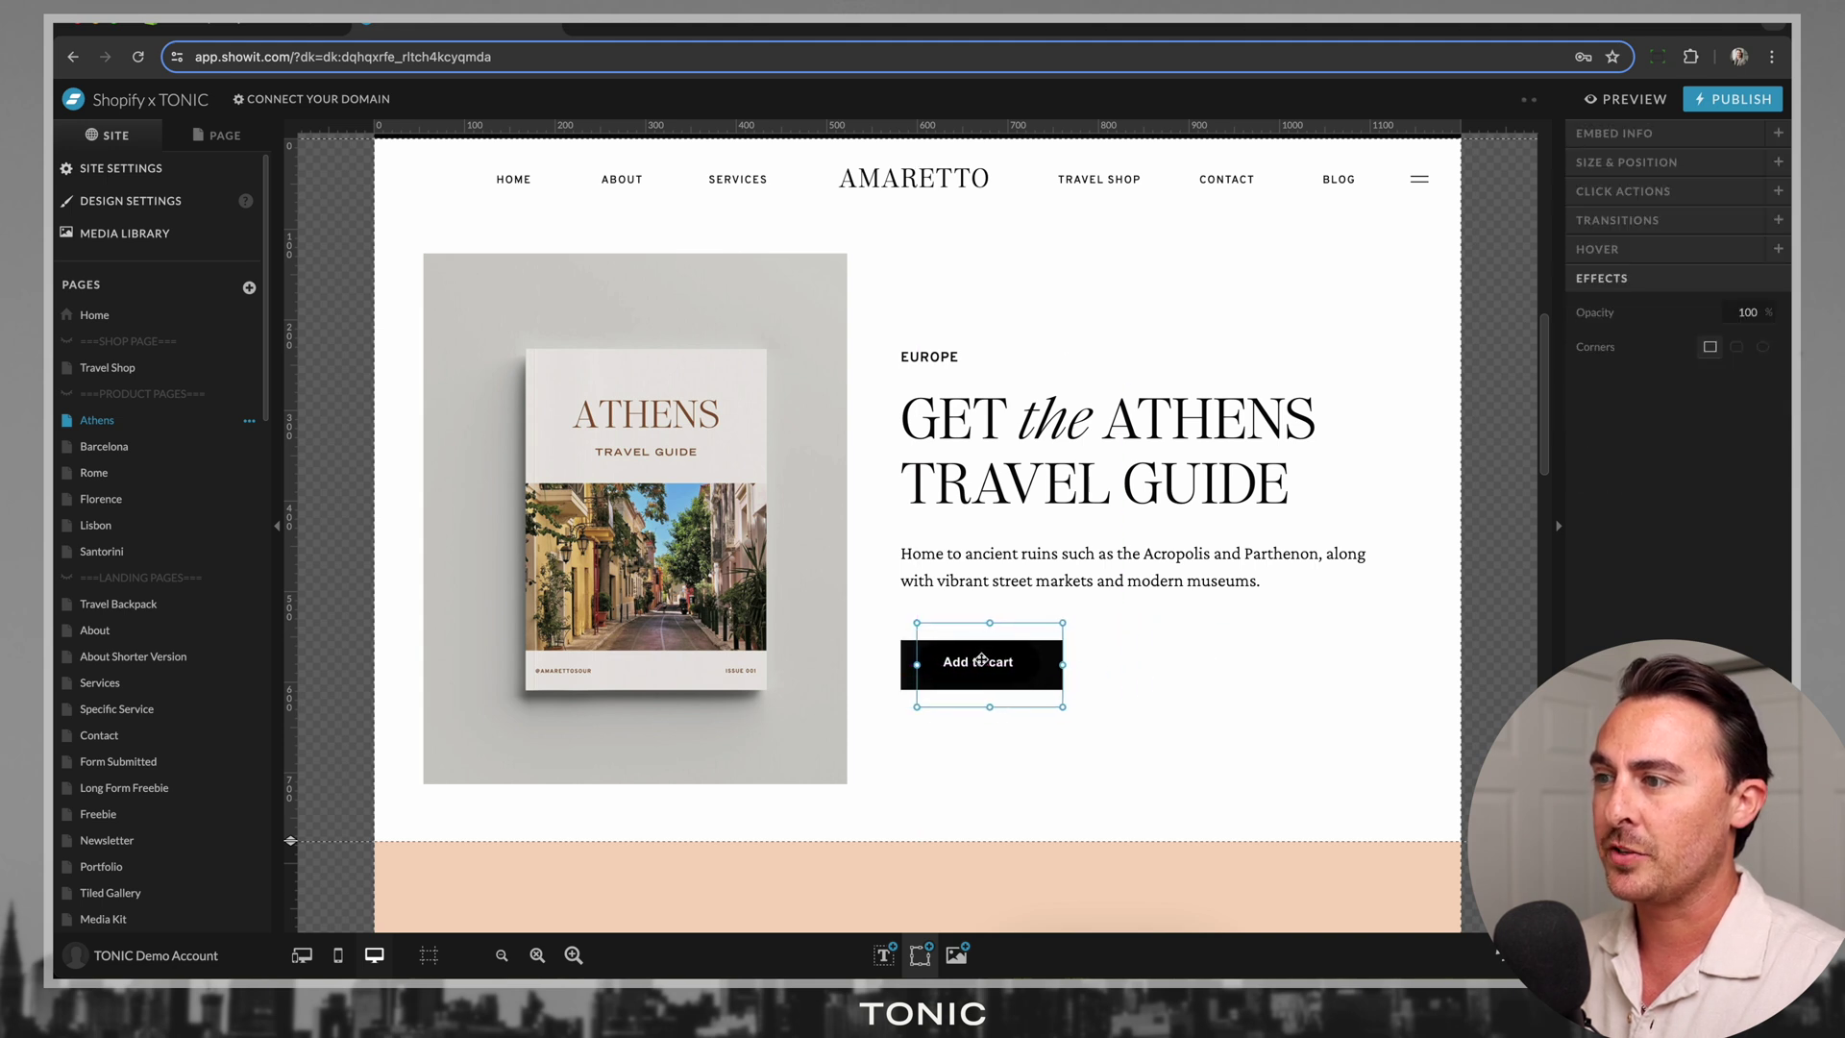
Recheck the embed's opacity and reselect the transparent embed over BUY NOW
{"action": "left_click", "coordinate": [1734, 312]}
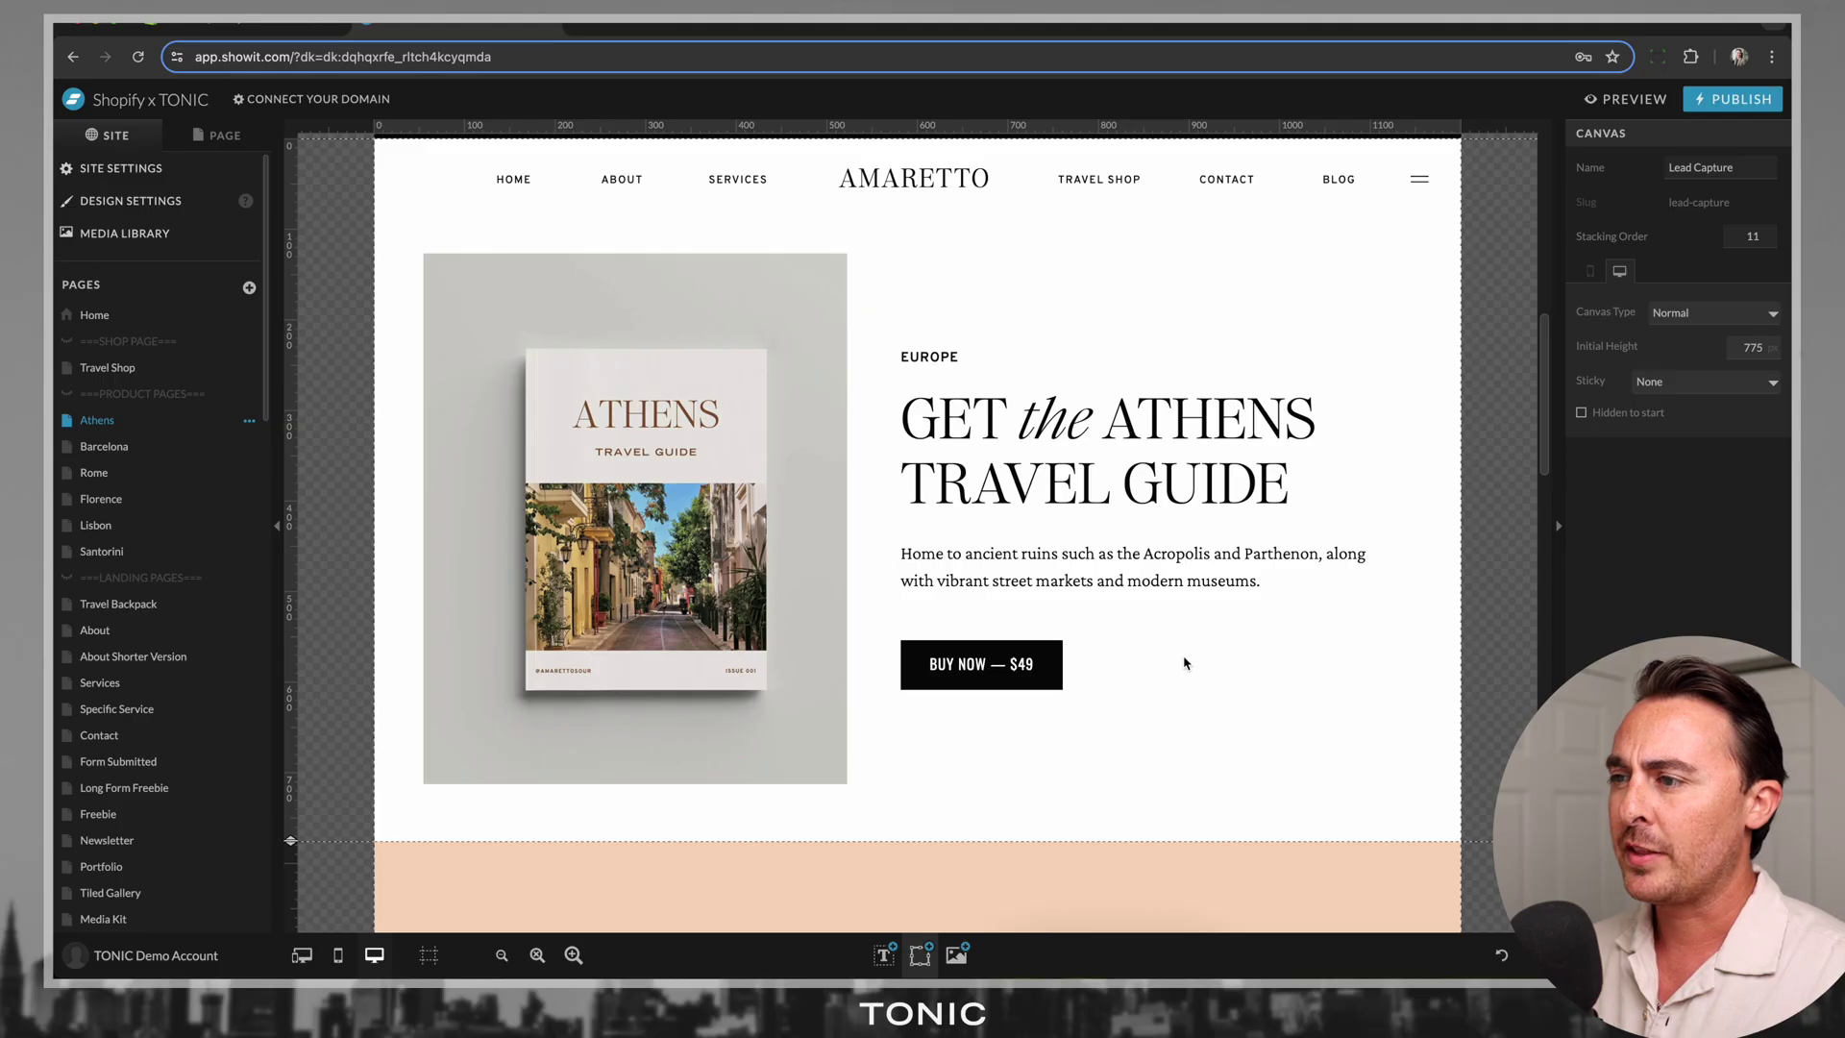
{"action": "scroll", "coordinate": [1184, 653], "scroll_direction": "down", "scroll_amount": 1}
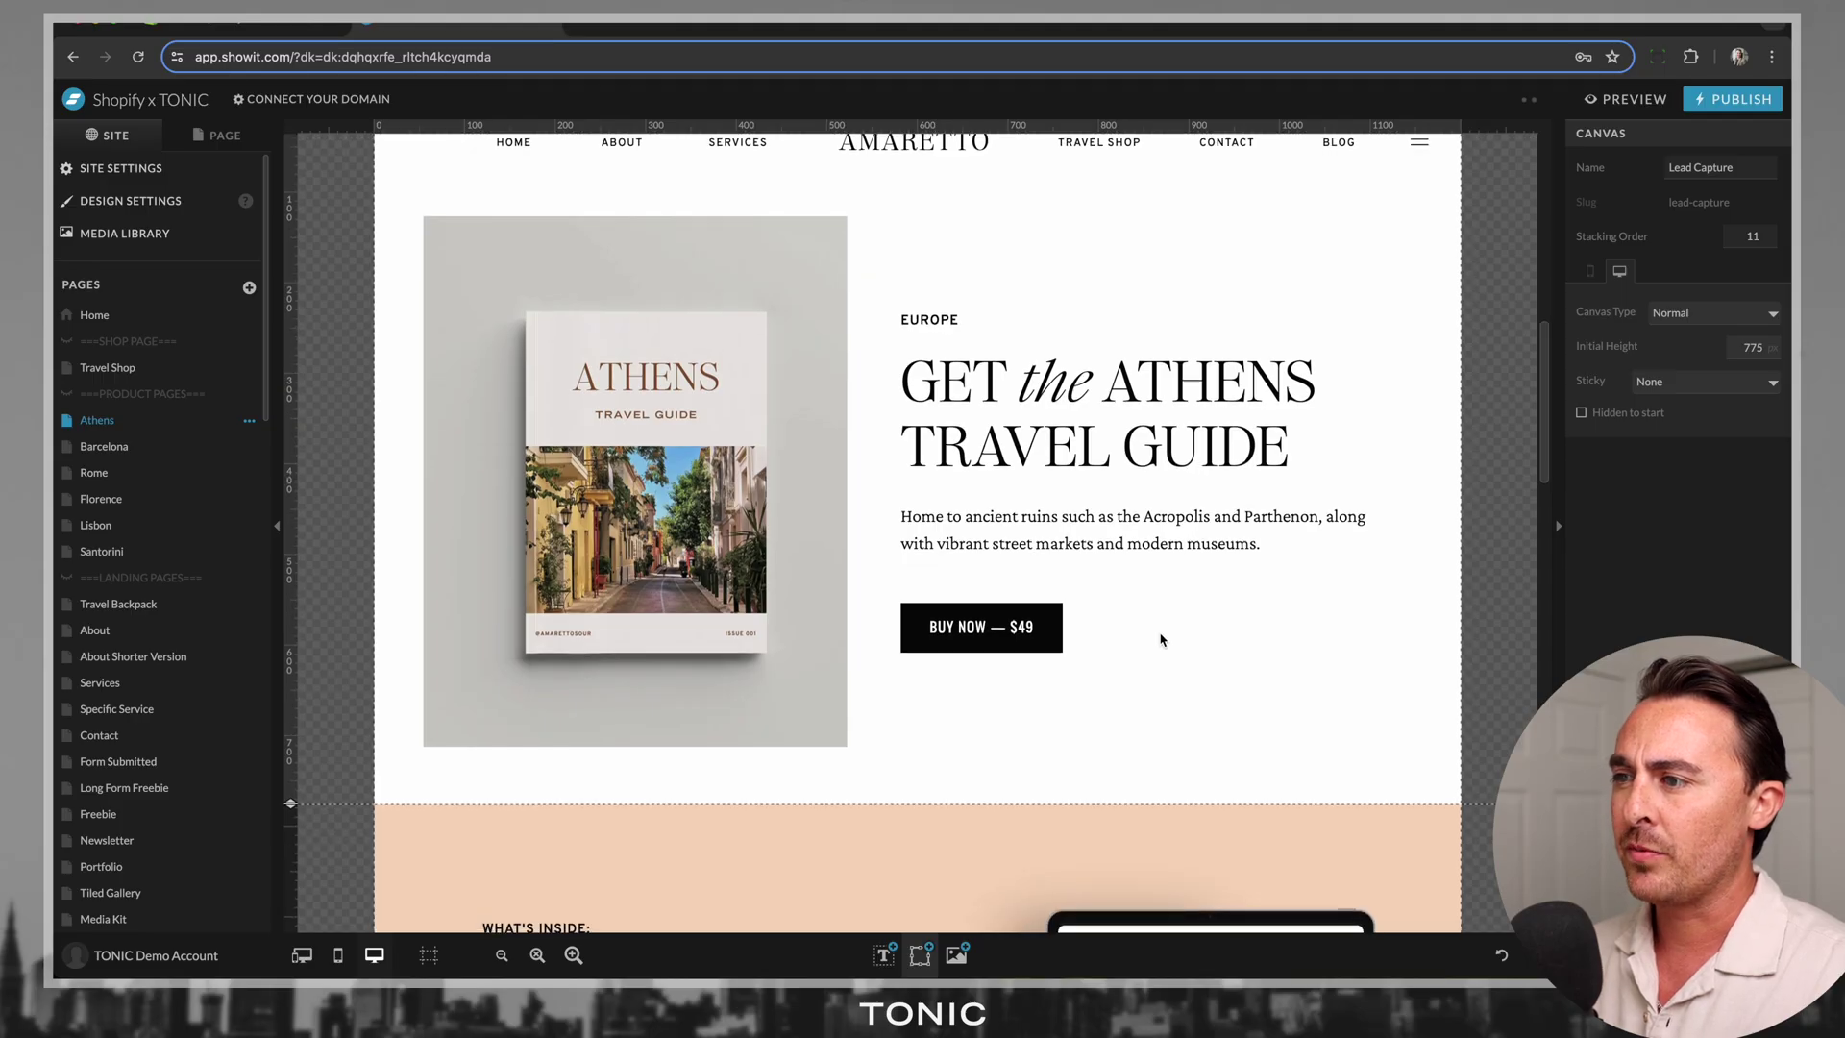
{"action": "scroll", "coordinate": [1197, 626], "scroll_direction": "down", "scroll_amount": 2}
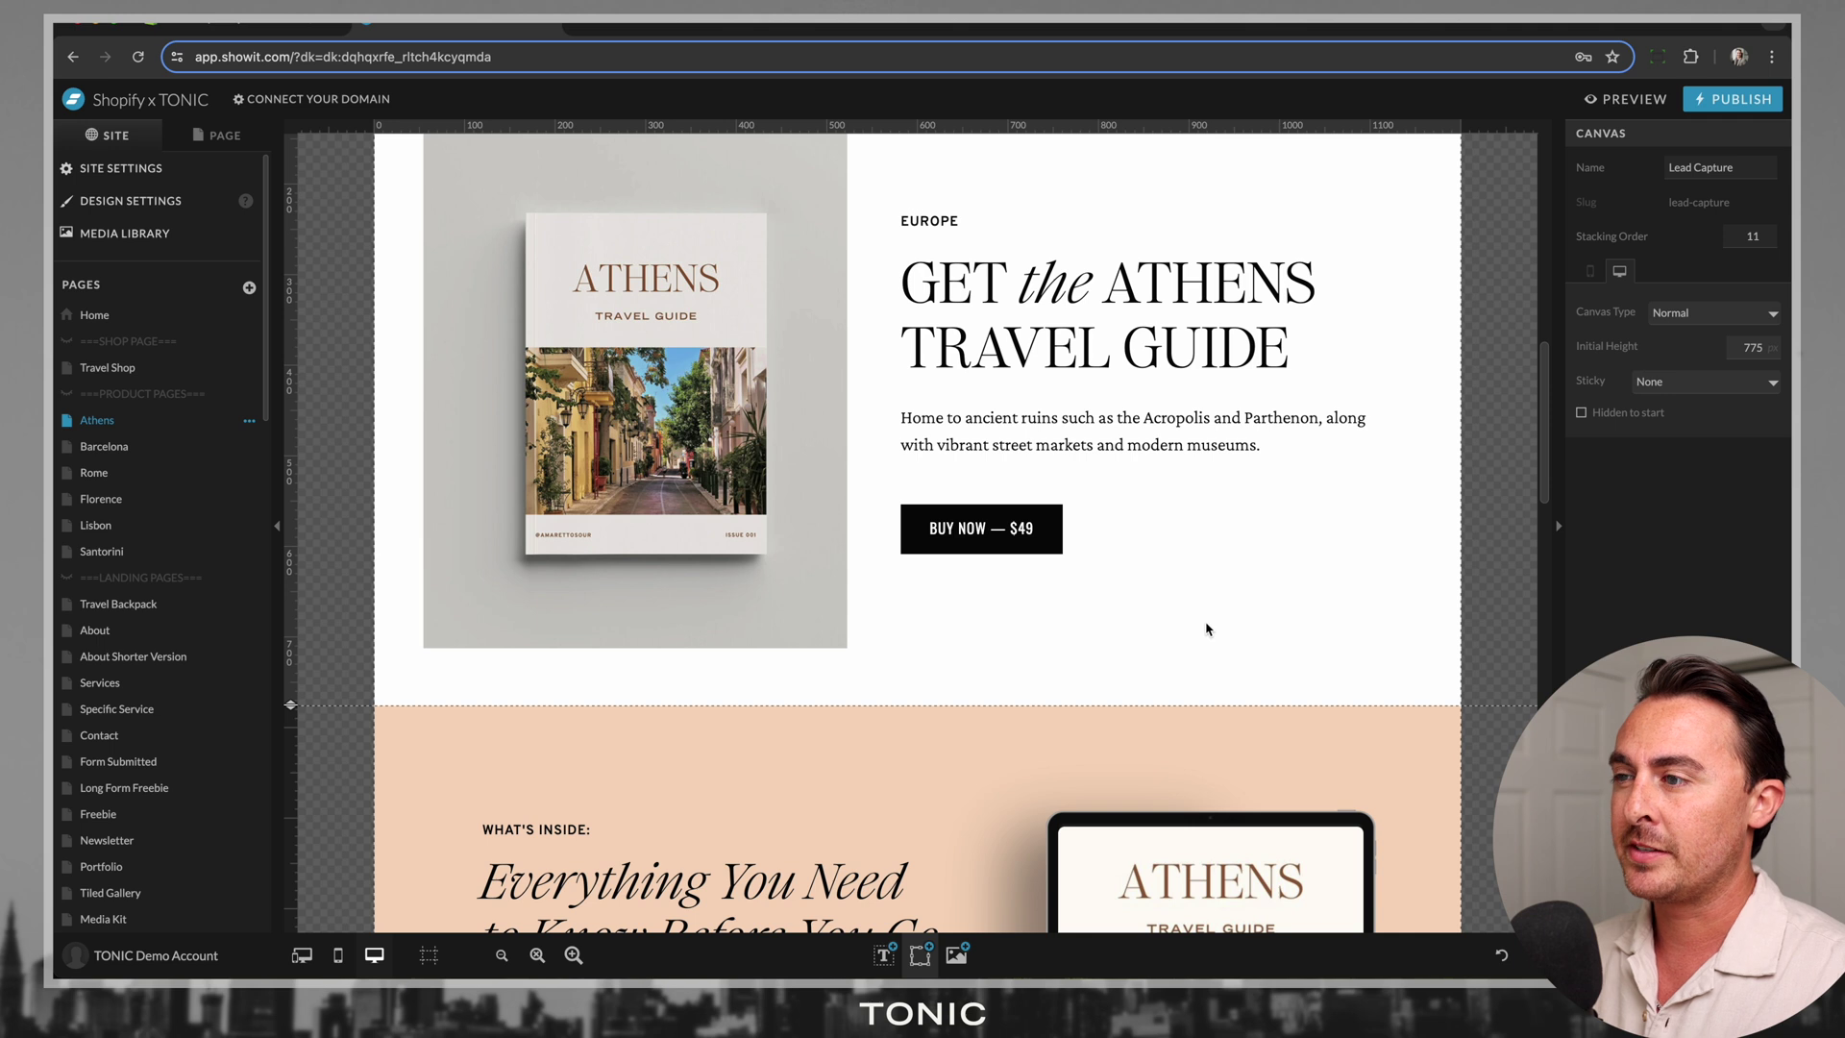
{"action": "scroll", "coordinate": [1172, 577], "scroll_direction": "down", "scroll_amount": 2}
{"action": "left_click", "coordinate": [976, 455]}
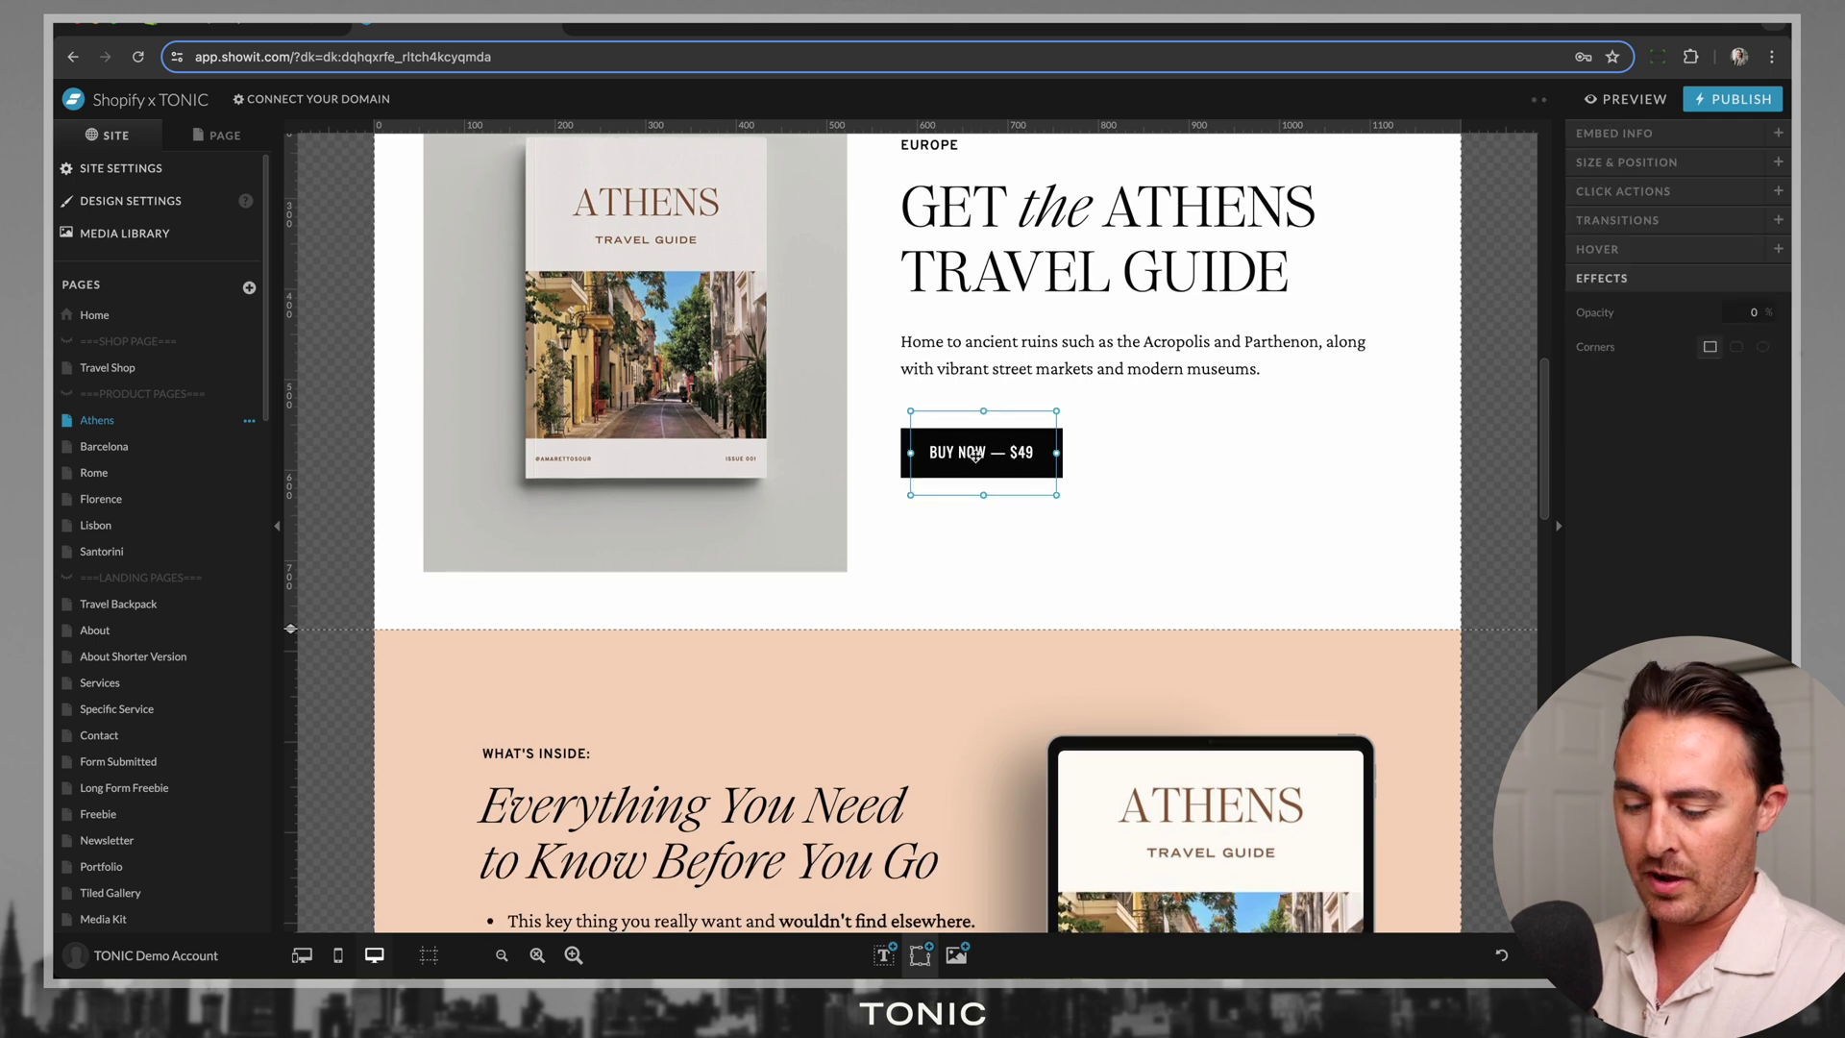
Paste an Add to cart embed into the What's Inside section, onto YEP, I WANT THIS!
{"action": "scroll", "coordinate": [972, 461], "scroll_direction": "down", "scroll_amount": 15}
{"action": "scroll", "coordinate": [974, 467], "scroll_direction": "up", "scroll_amount": 5}
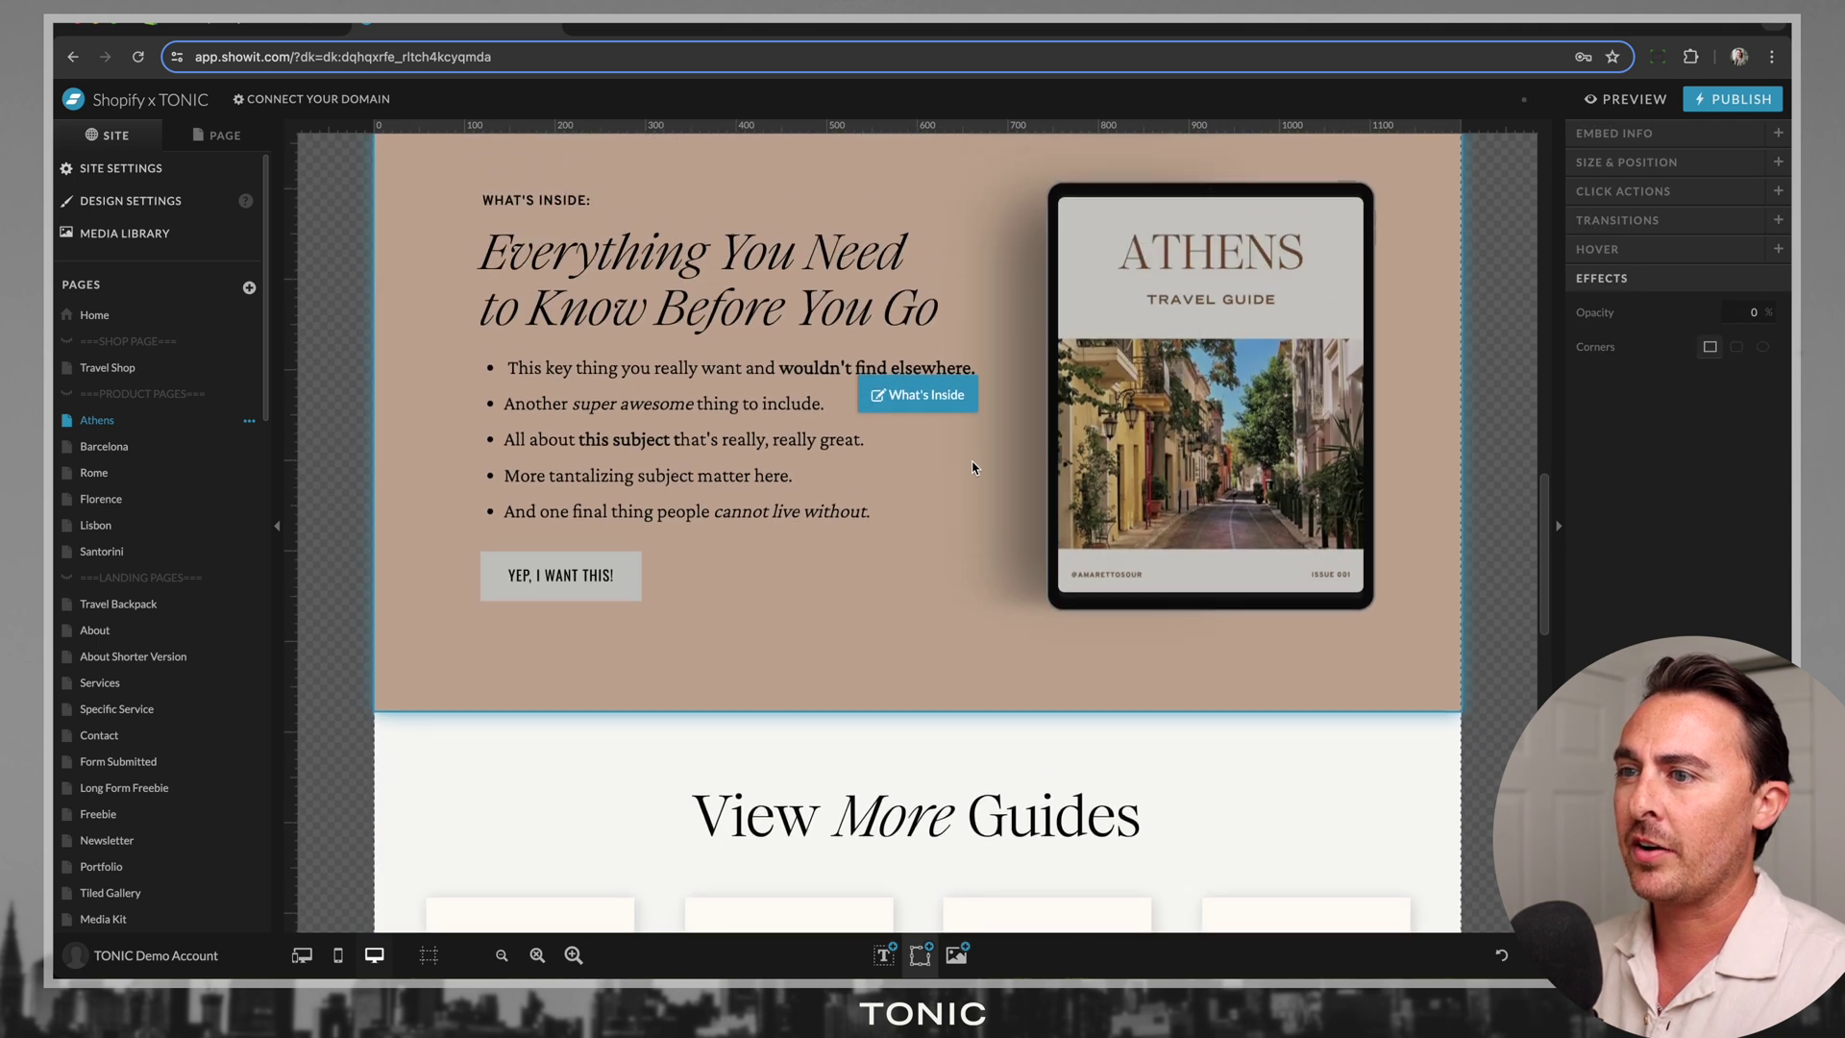
{"action": "left_click", "coordinate": [609, 606]}
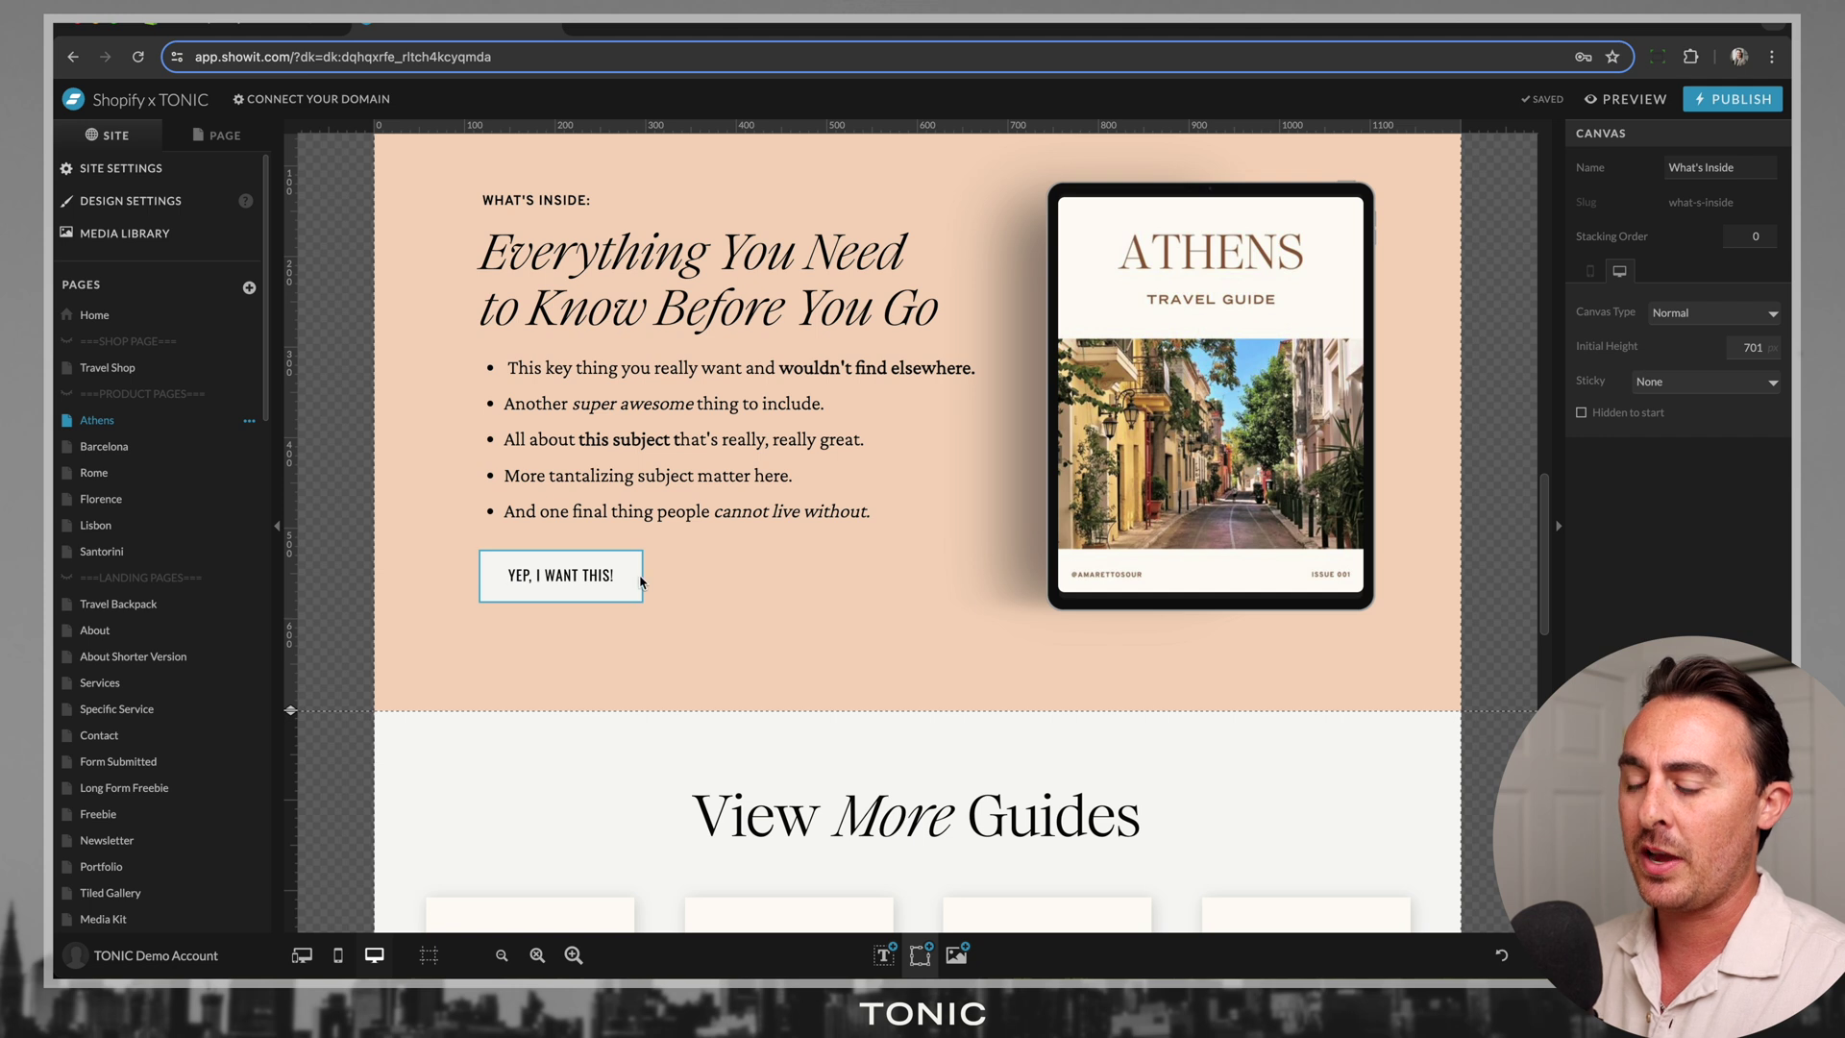
{"action": "key", "text": "ctrl+v"}
{"action": "left_click_drag", "start_coordinate": [947, 599], "coordinate": [549, 575]}
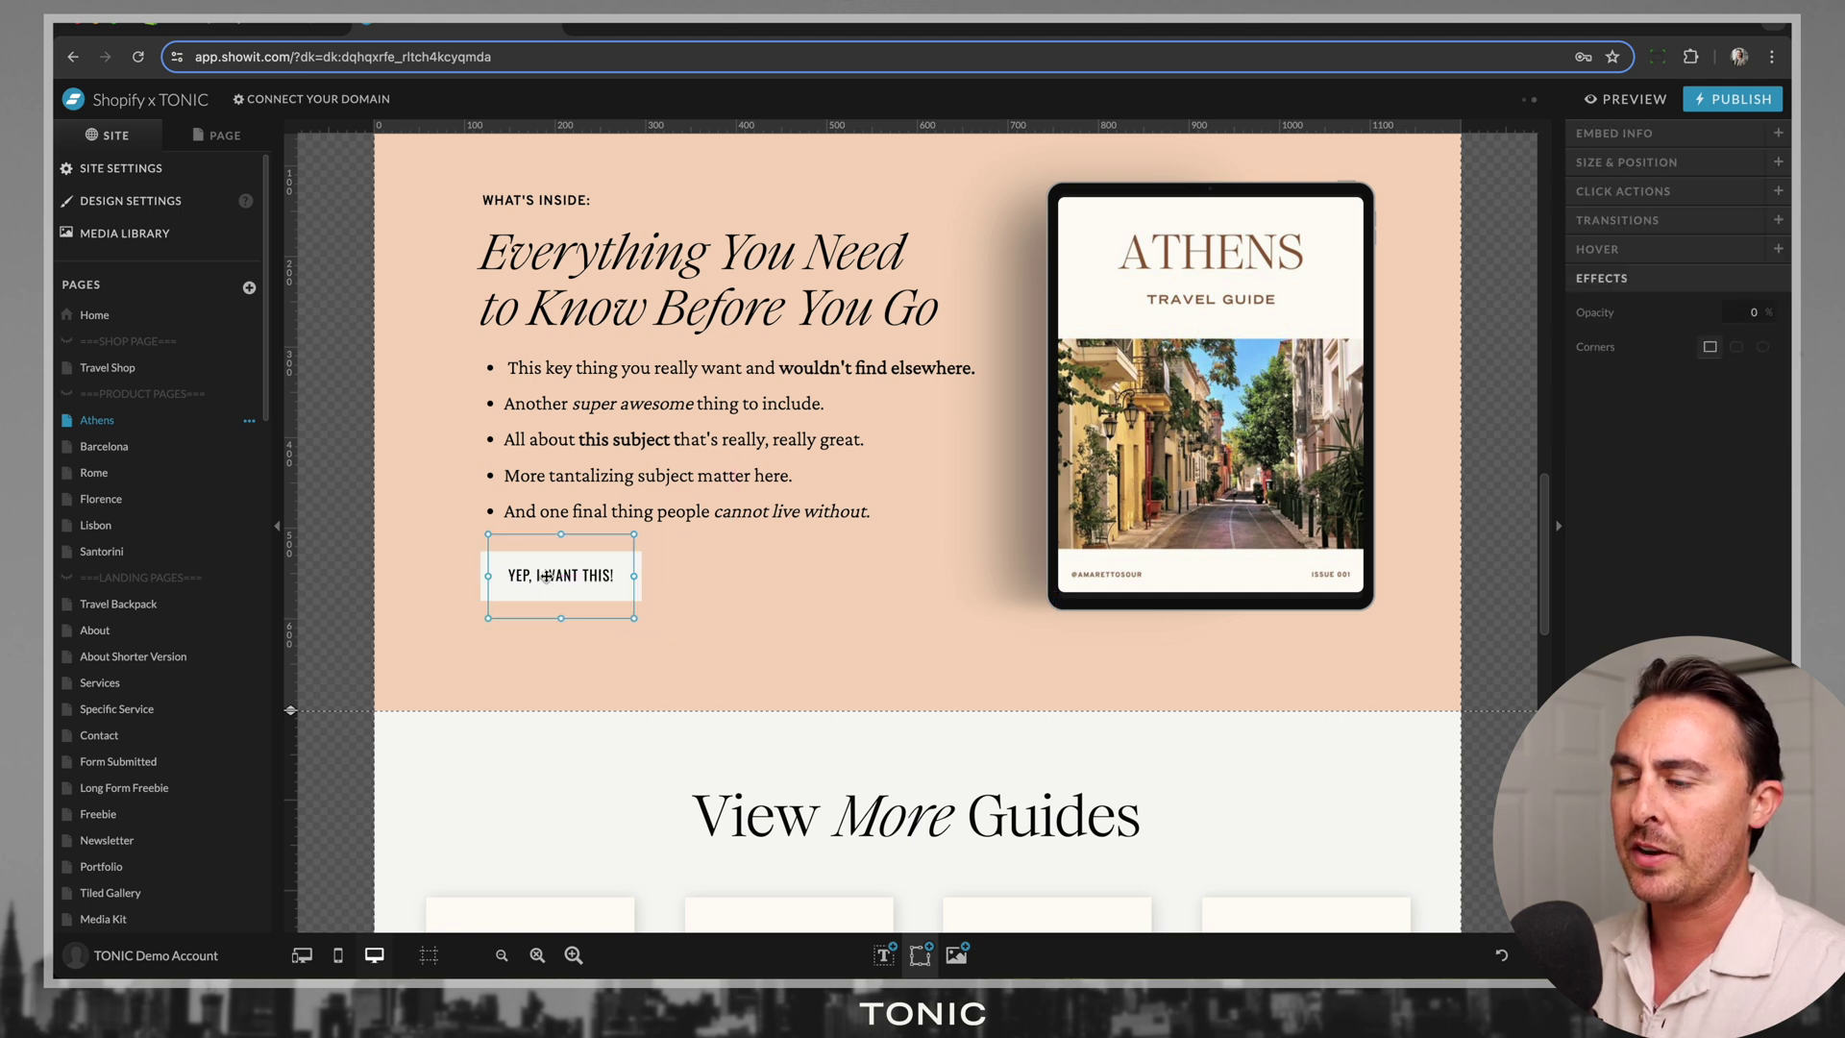
Align the new embed over YEP, I WANT THIS! and set its opacity to 0
{"action": "left_click", "coordinate": [1742, 313]}
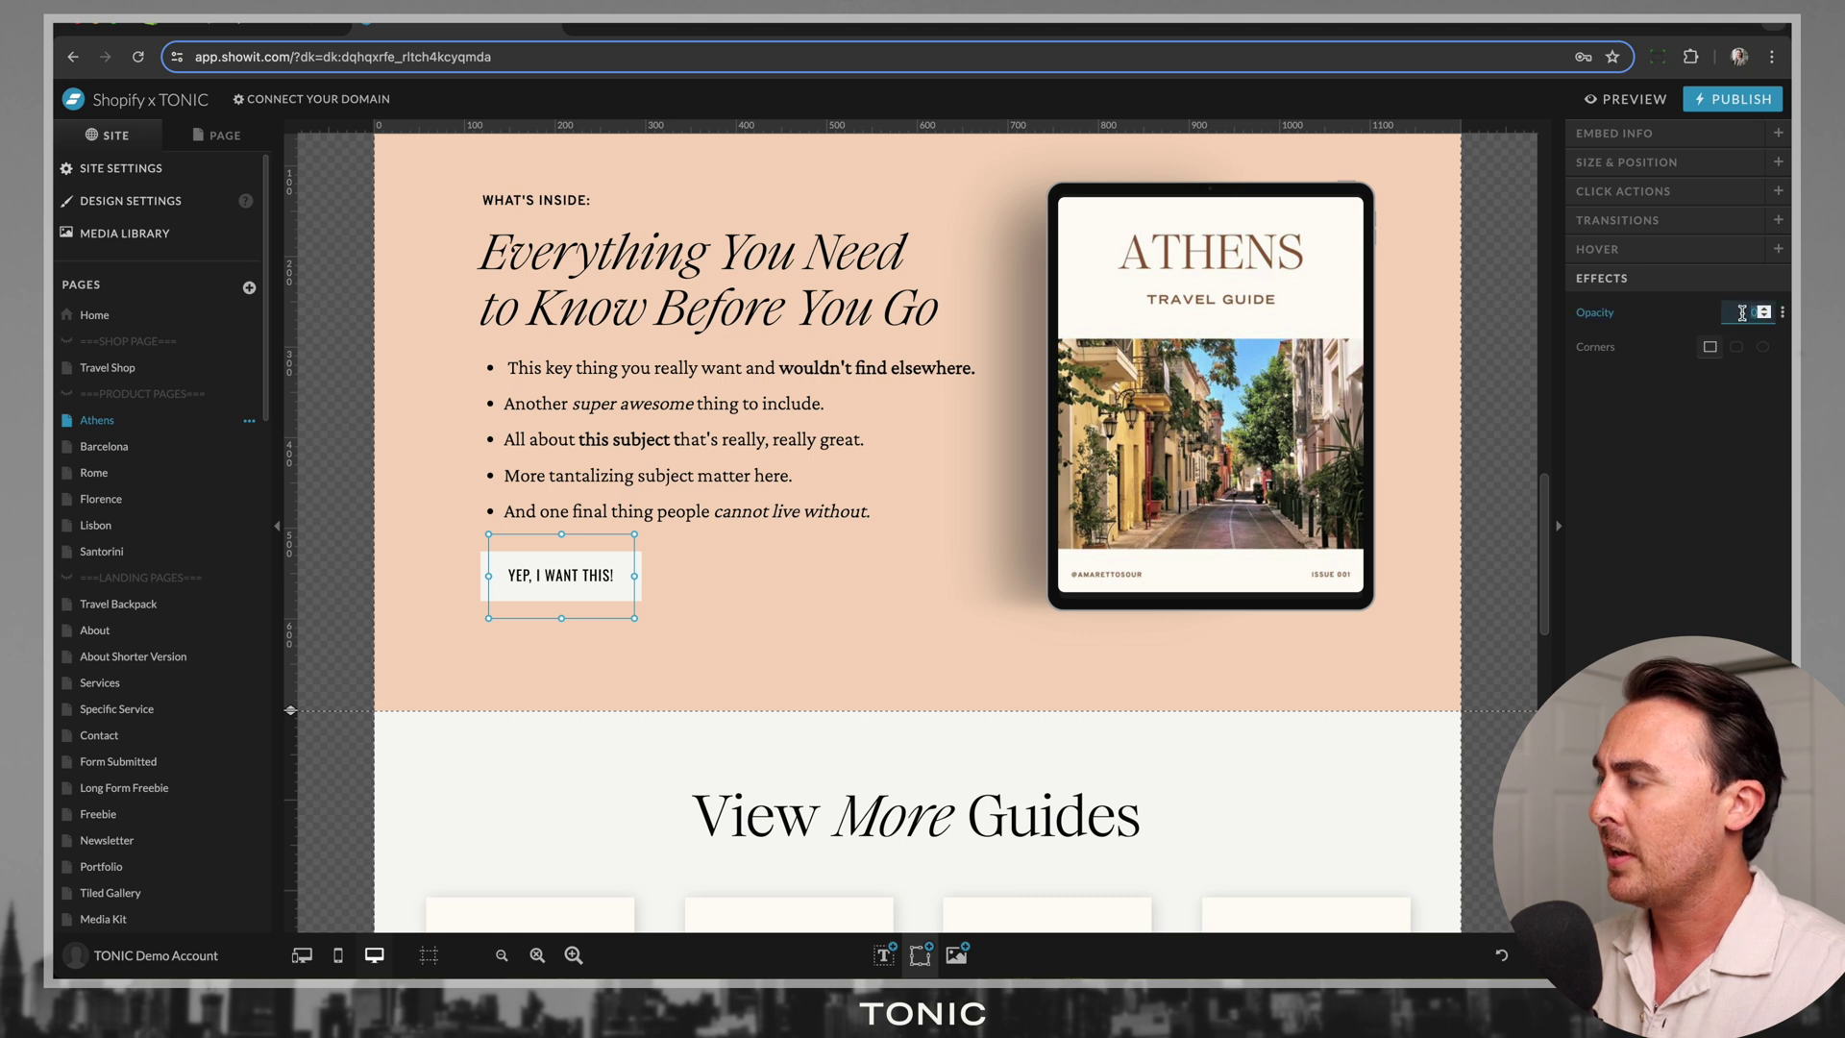
{"action": "left_click", "coordinate": [650, 591]}
{"action": "left_click_drag", "start_coordinate": [577, 582], "coordinate": [592, 577]}
{"action": "left_click", "coordinate": [1748, 312]}
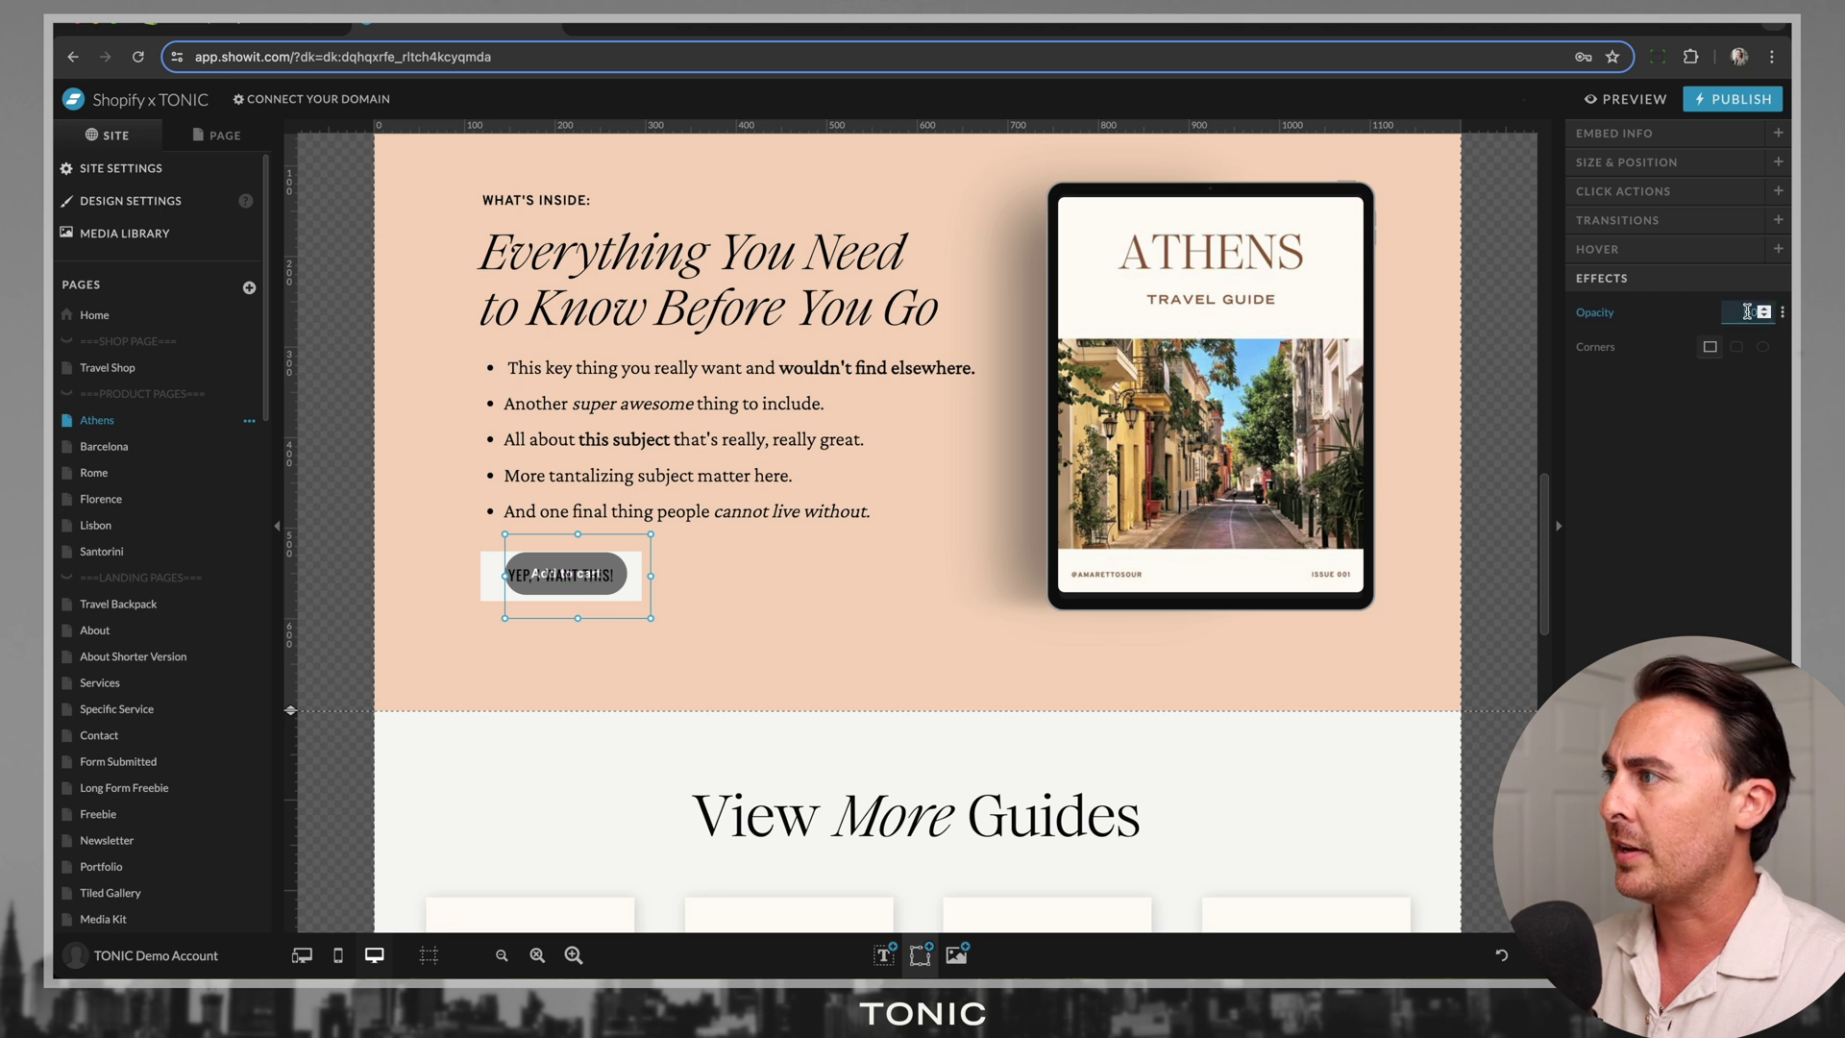
{"action": "type", "text": "0"}
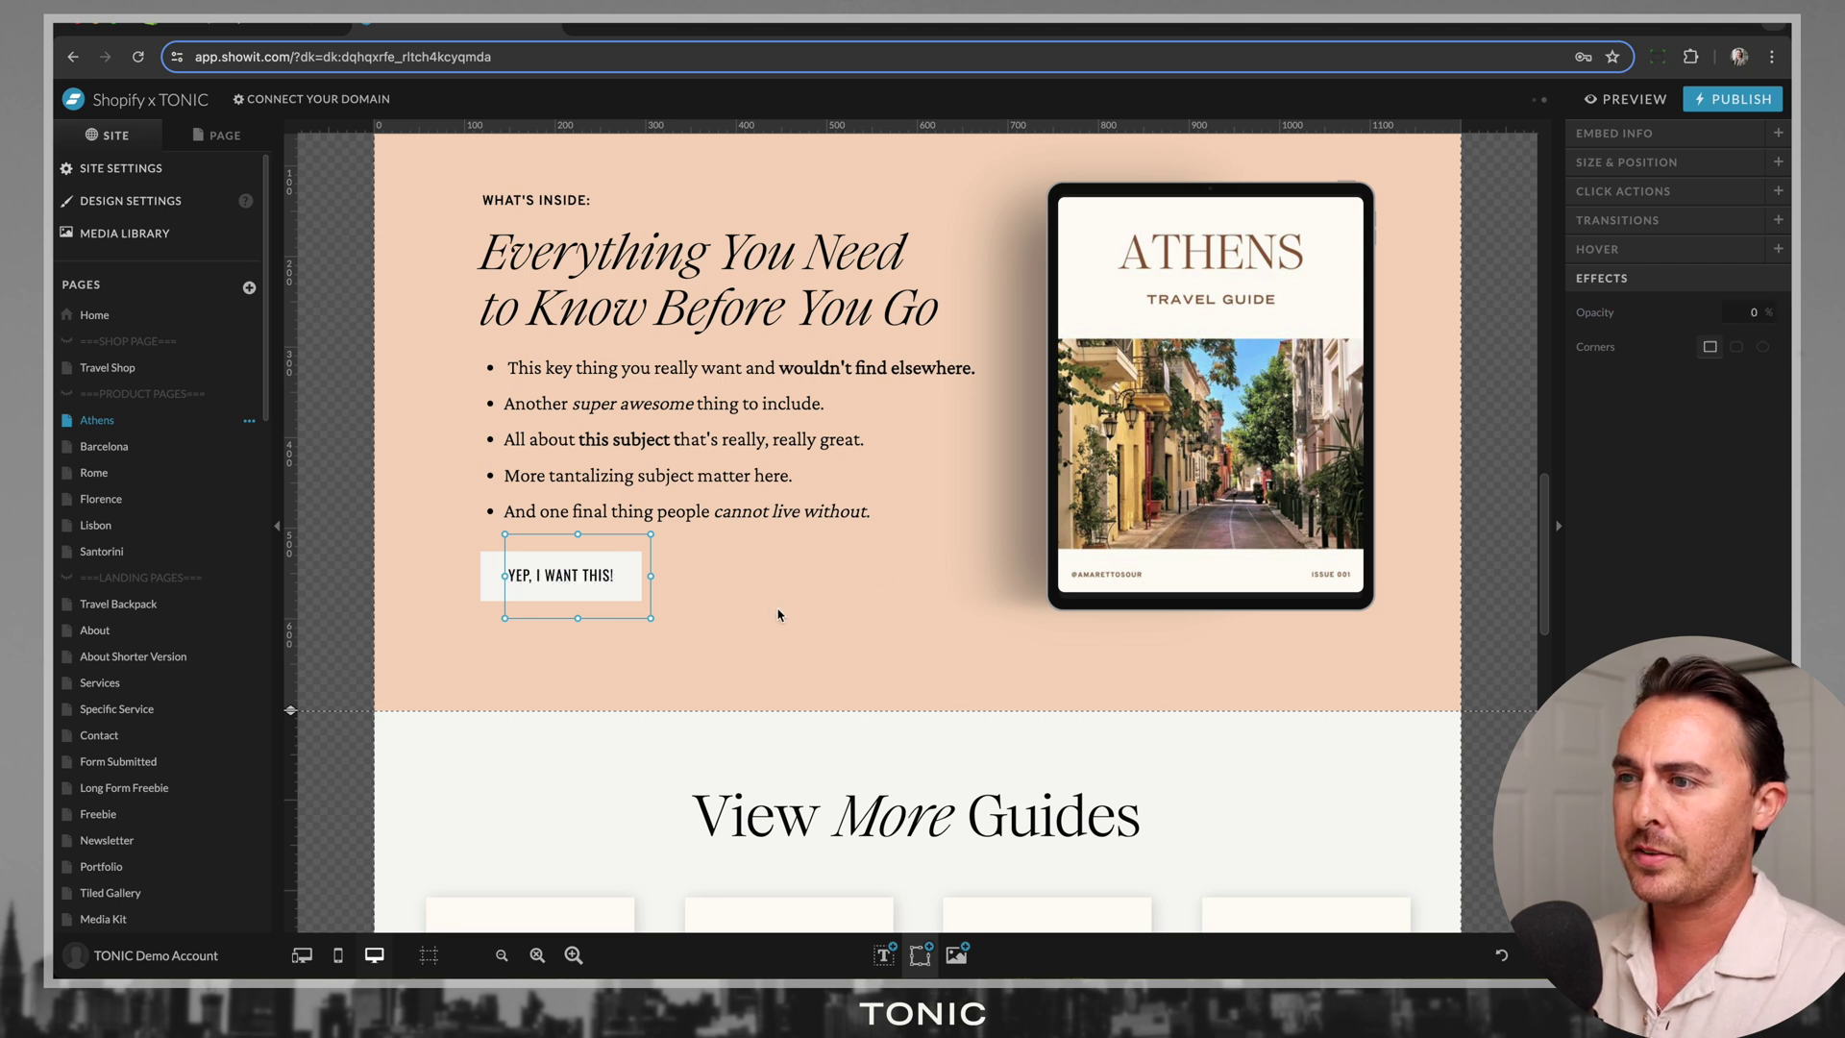
{"action": "left_click", "coordinate": [888, 567]}
Preview the Athens page and add the Athens guide to the Shopify cart
{"action": "left_click", "coordinate": [1626, 99]}
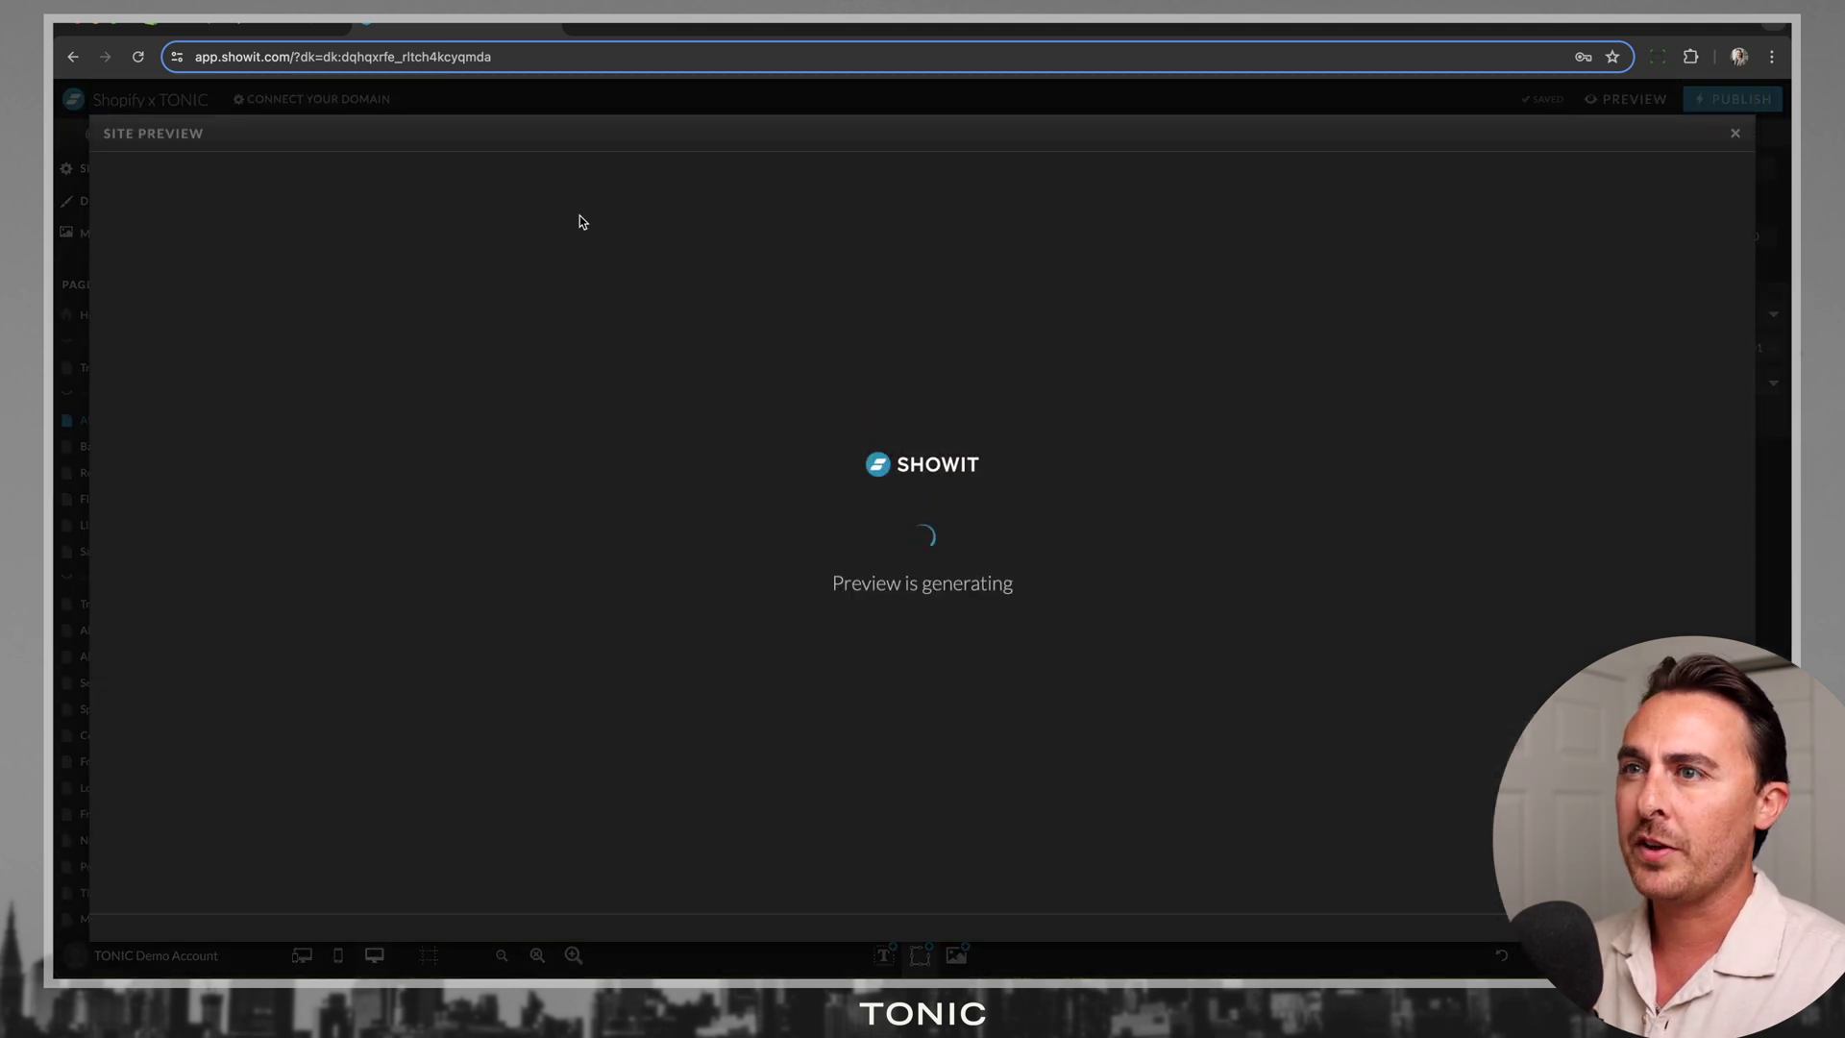
{"action": "left_click", "coordinate": [313, 138]}
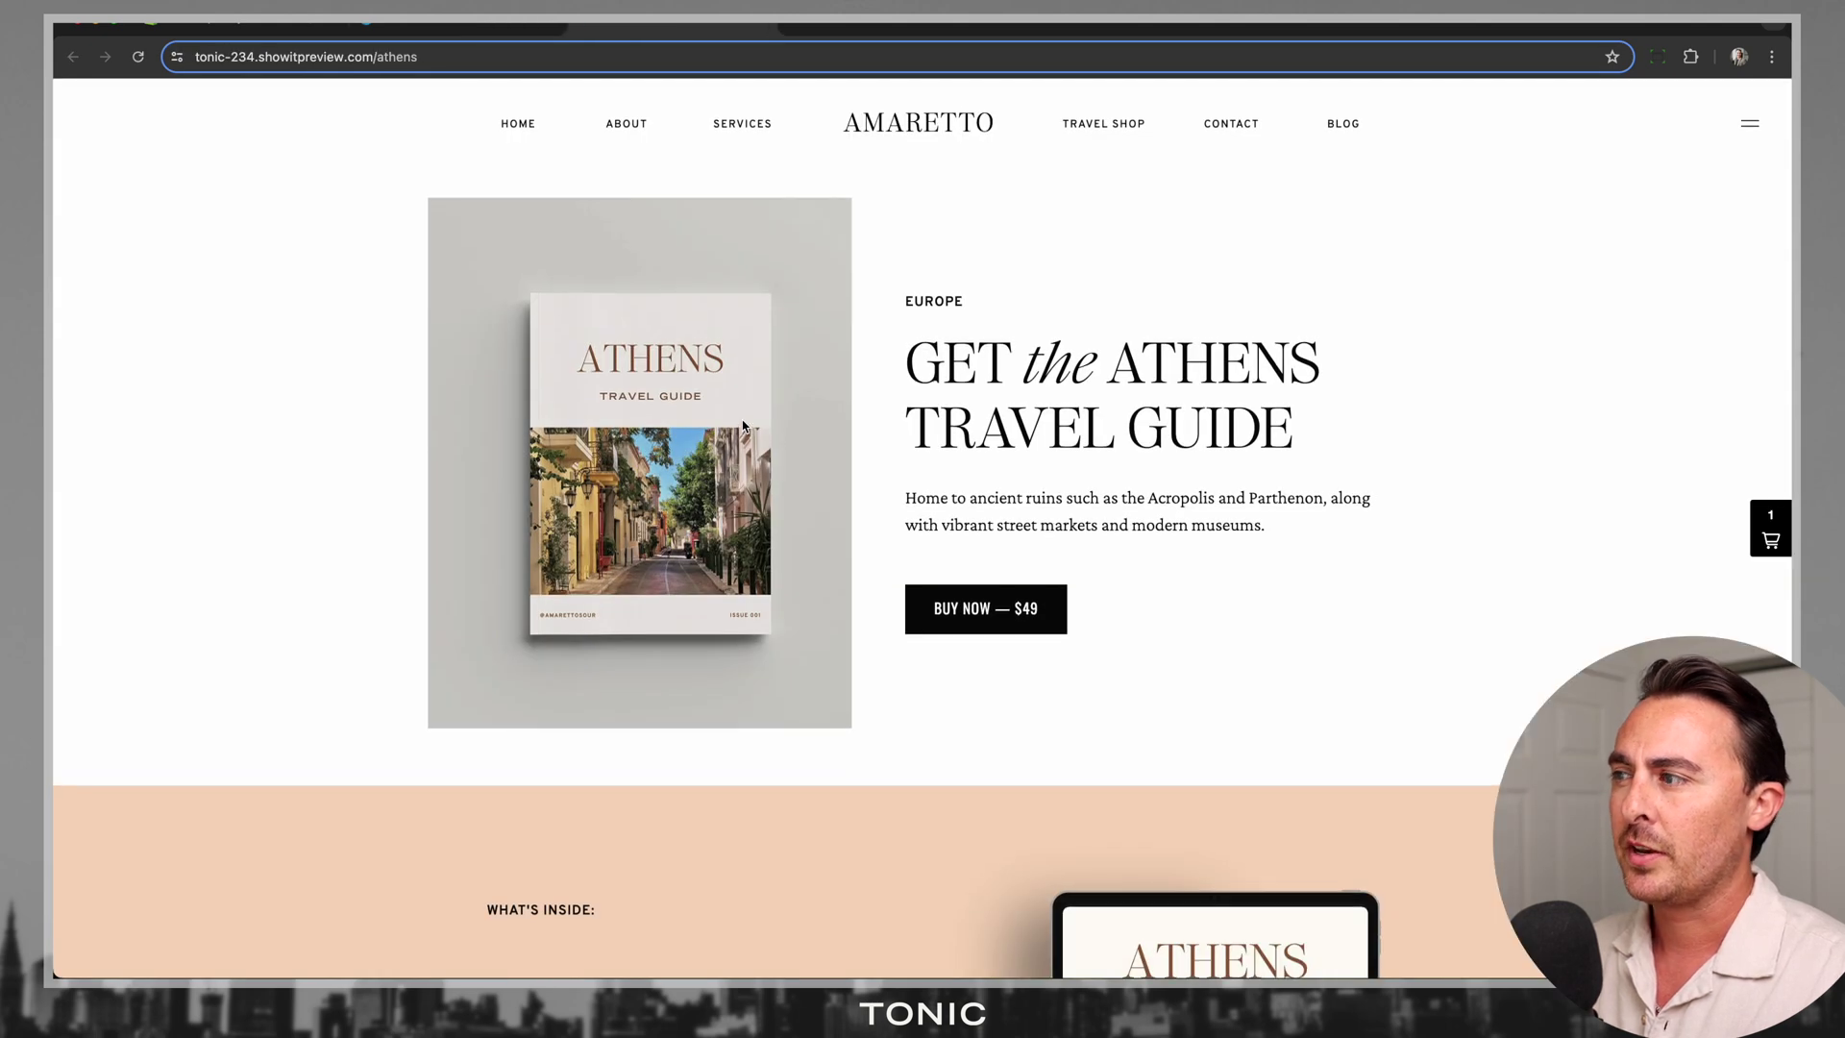
{"action": "left_click", "coordinate": [1766, 531]}
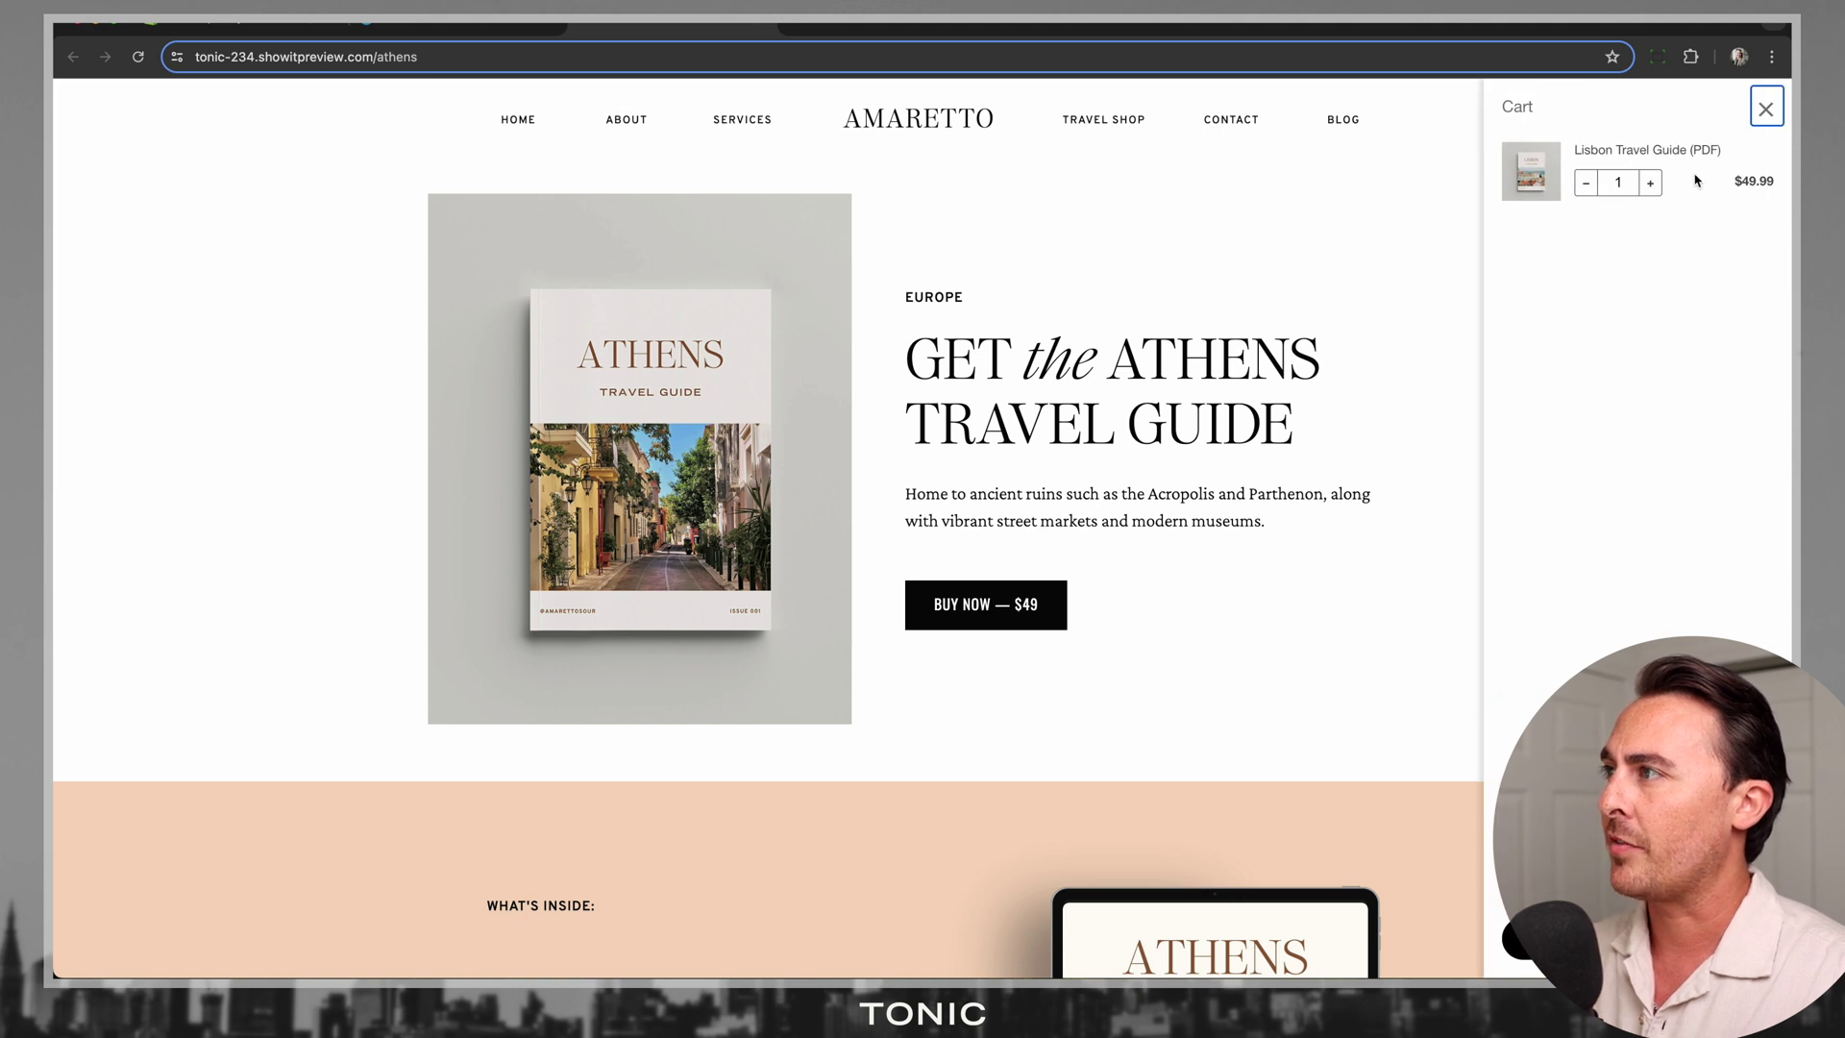
{"action": "left_click", "coordinate": [1767, 108]}
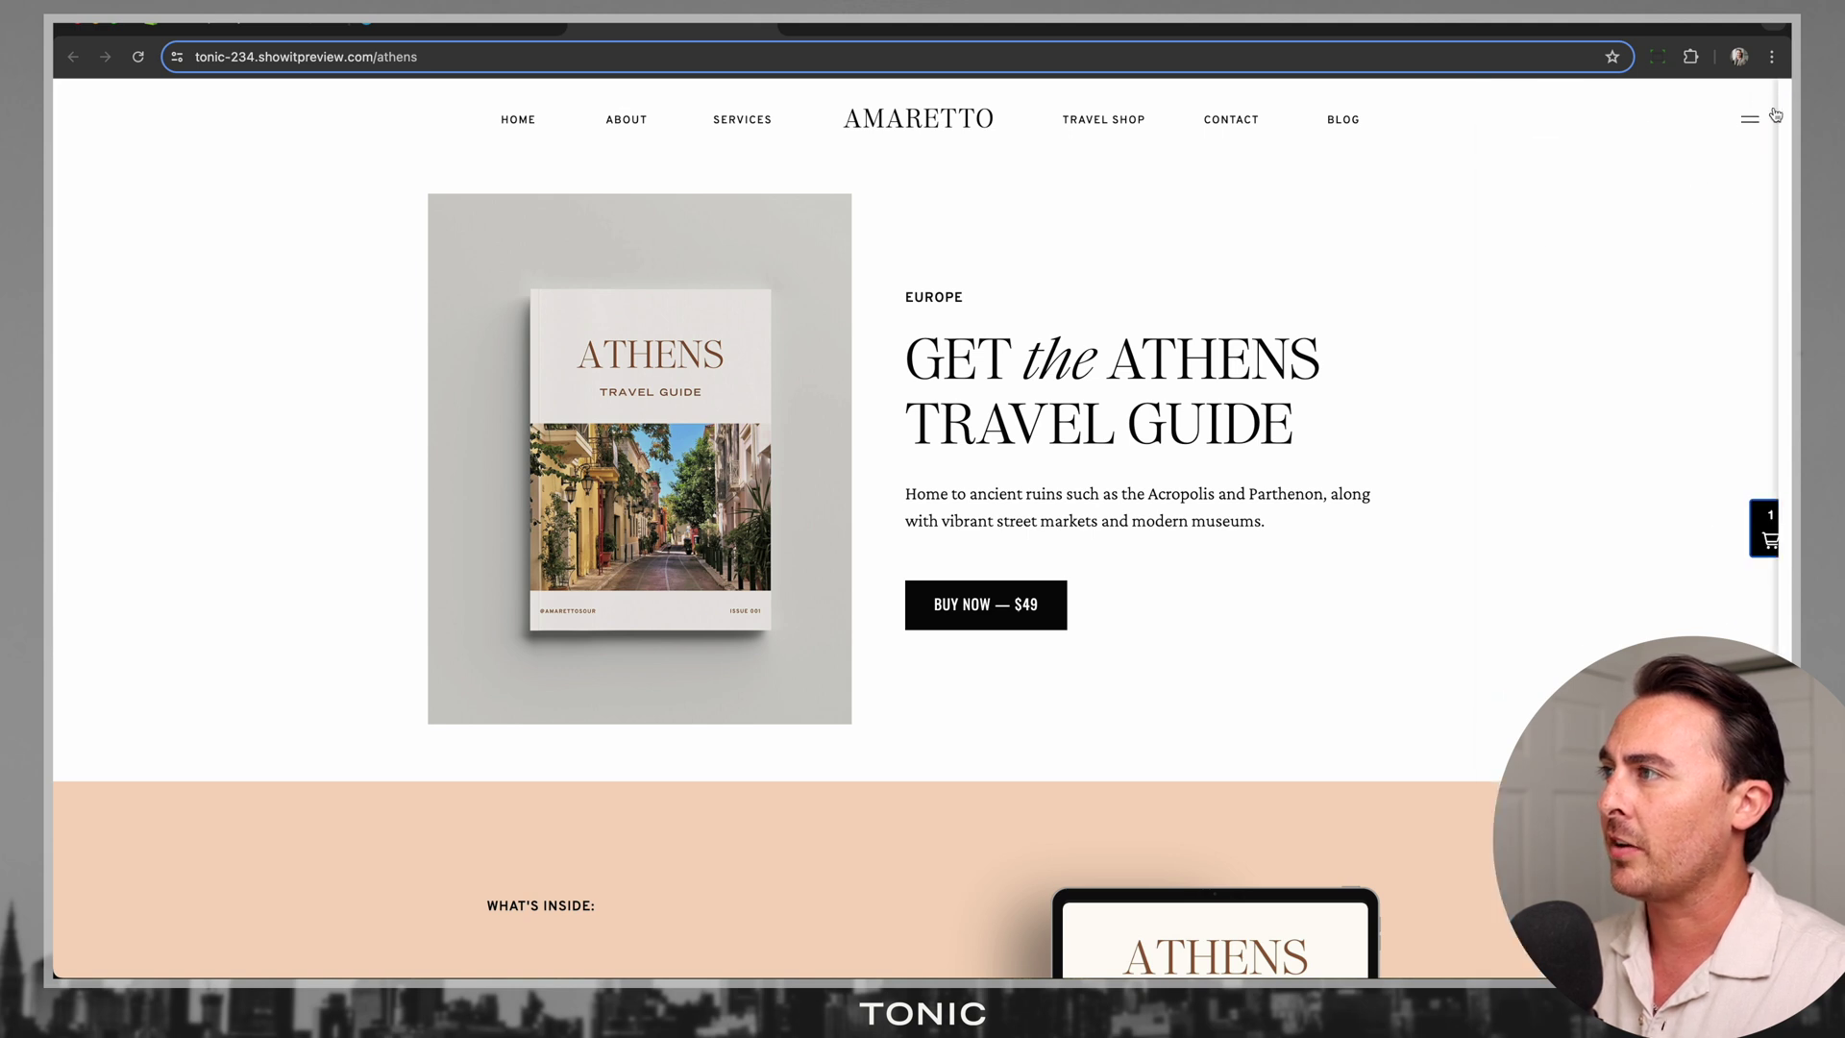
{"action": "left_click", "coordinate": [981, 608]}
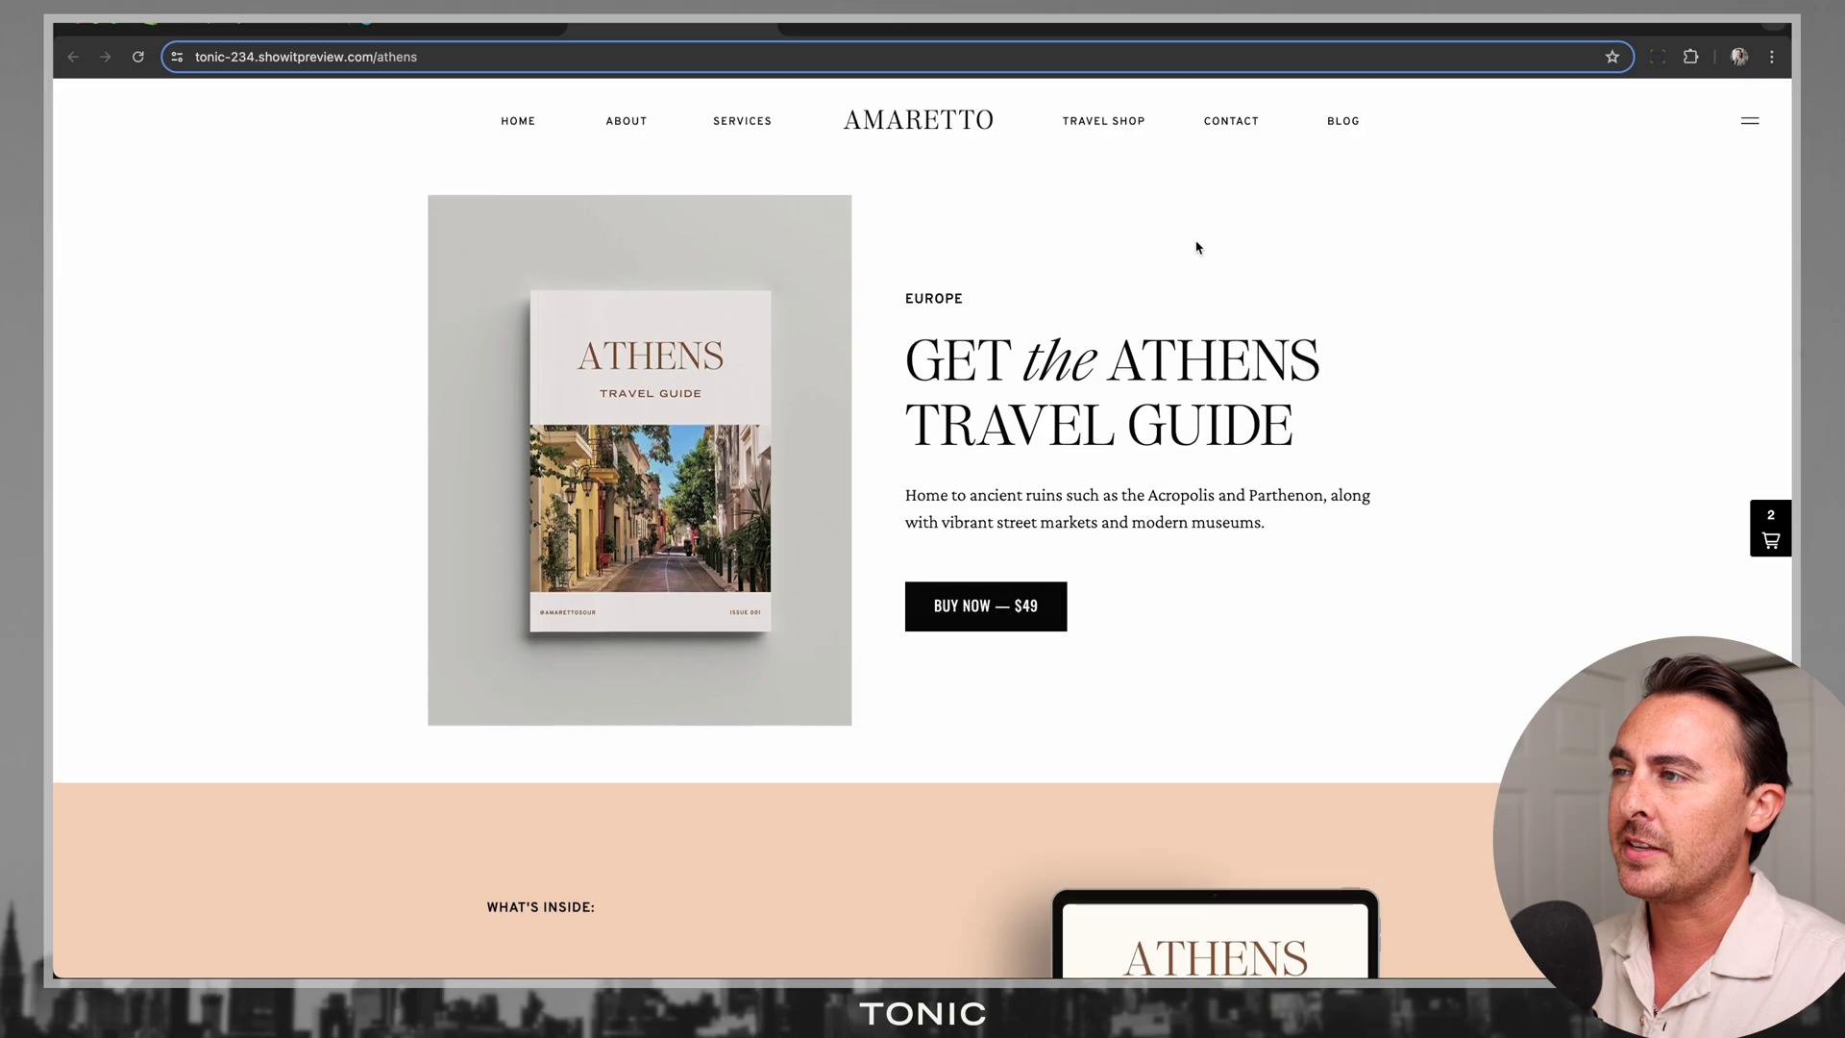
Browse the Travel Shop and Florence guide pages in the site preview
{"action": "scroll", "coordinate": [1198, 248], "scroll_direction": "down", "scroll_amount": 1}
{"action": "left_click", "coordinate": [1121, 125]}
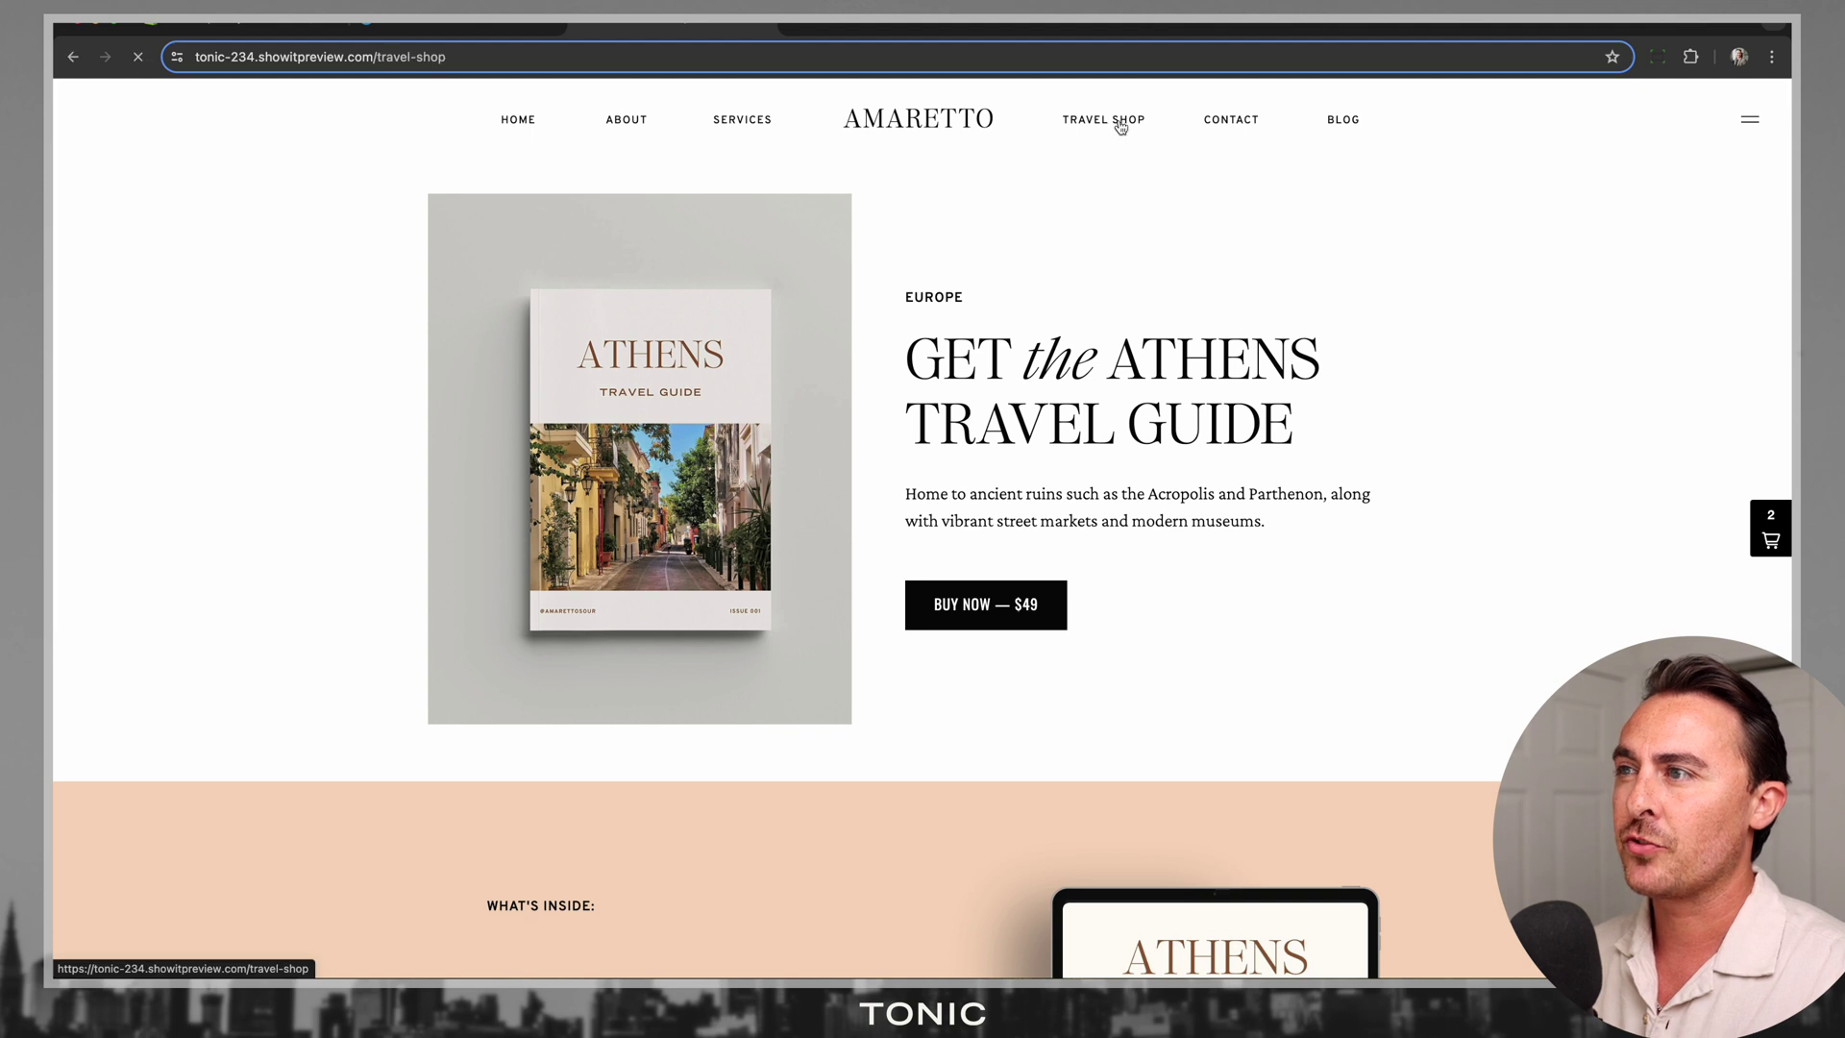
{"action": "scroll", "coordinate": [904, 392], "scroll_direction": "down", "scroll_amount": 8}
{"action": "scroll", "coordinate": [905, 392], "scroll_direction": "down", "scroll_amount": 7}
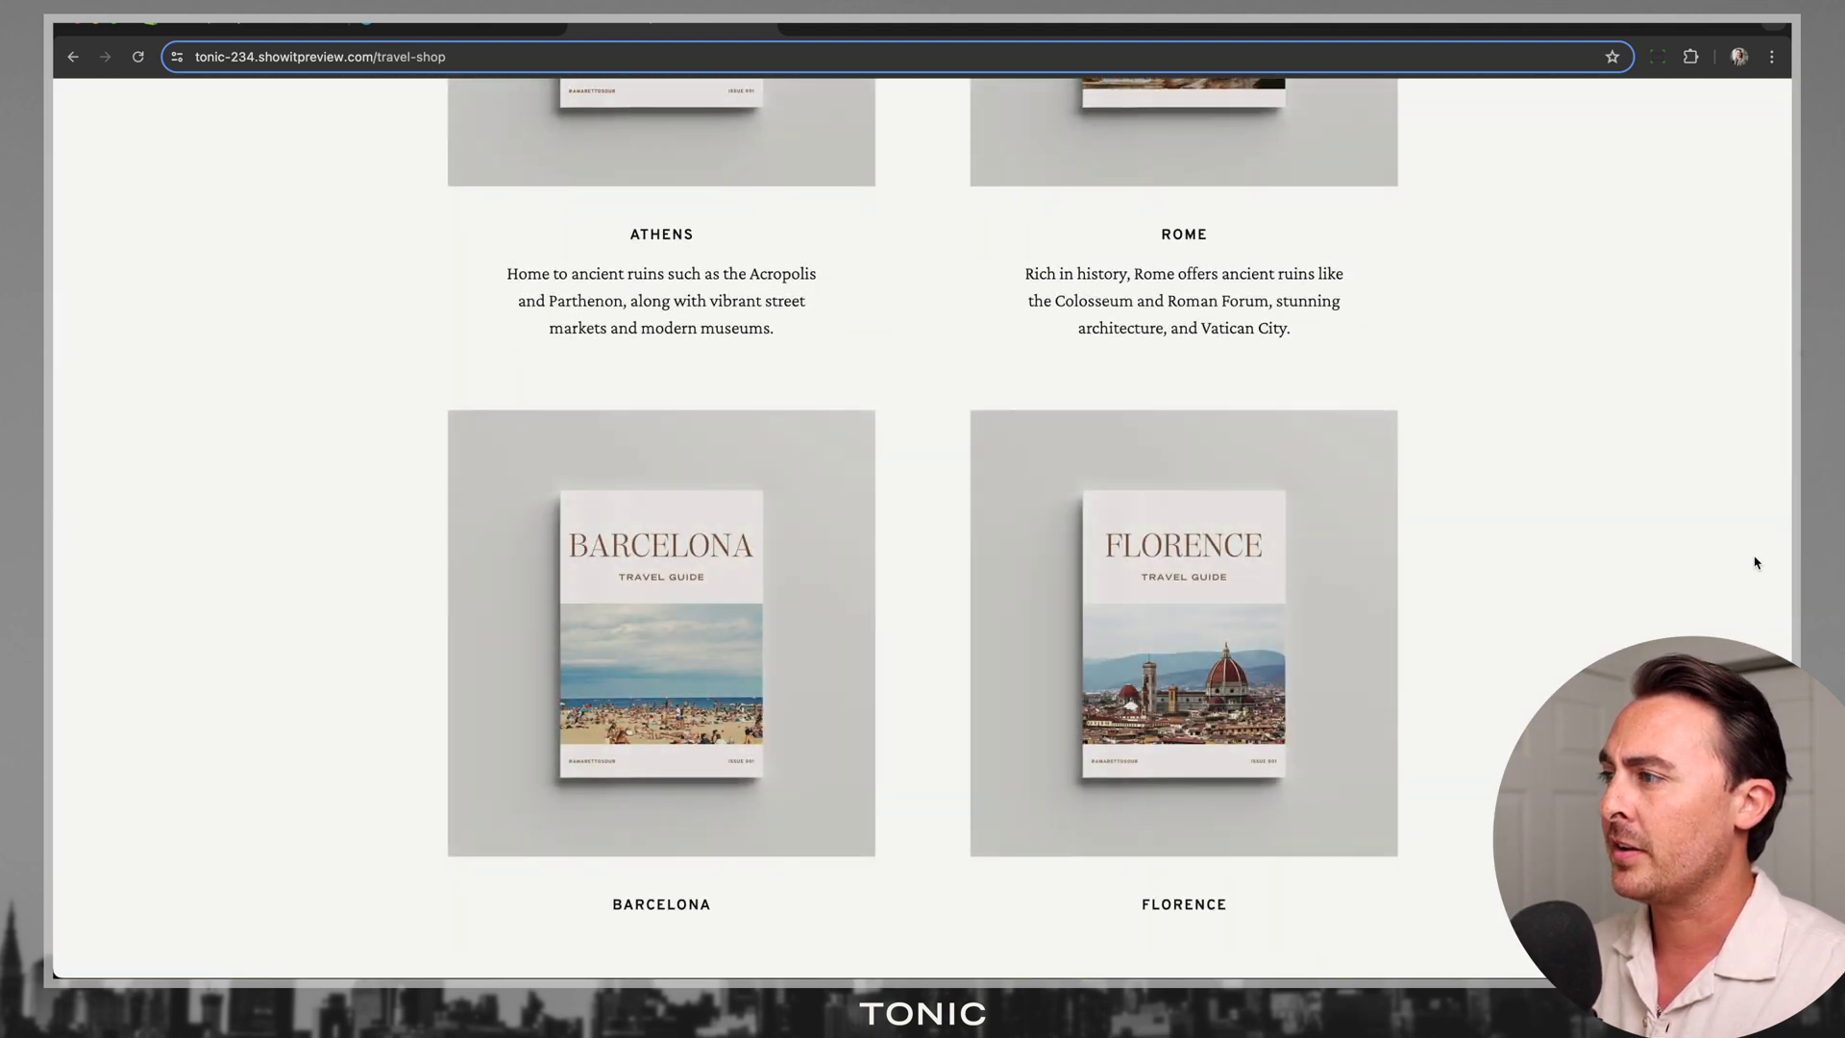
{"action": "left_click", "coordinate": [1249, 615]}
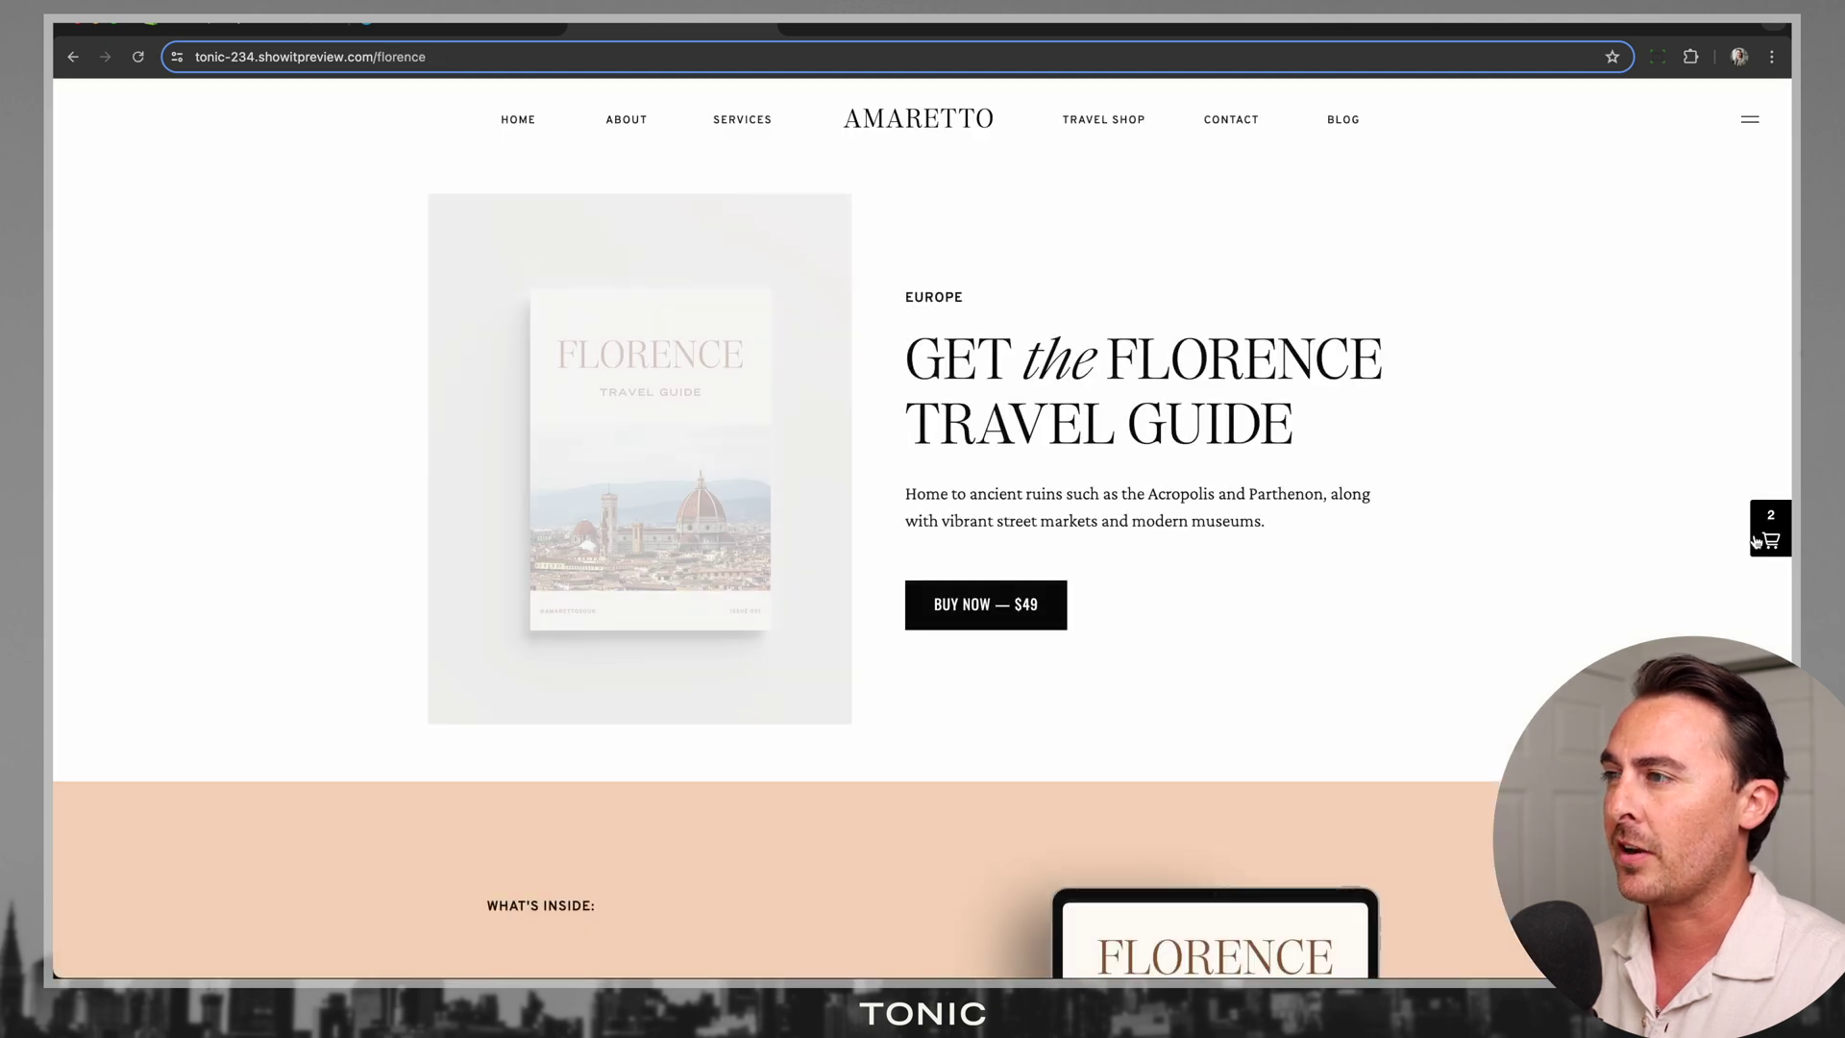
{"action": "left_click", "coordinate": [1139, 123]}
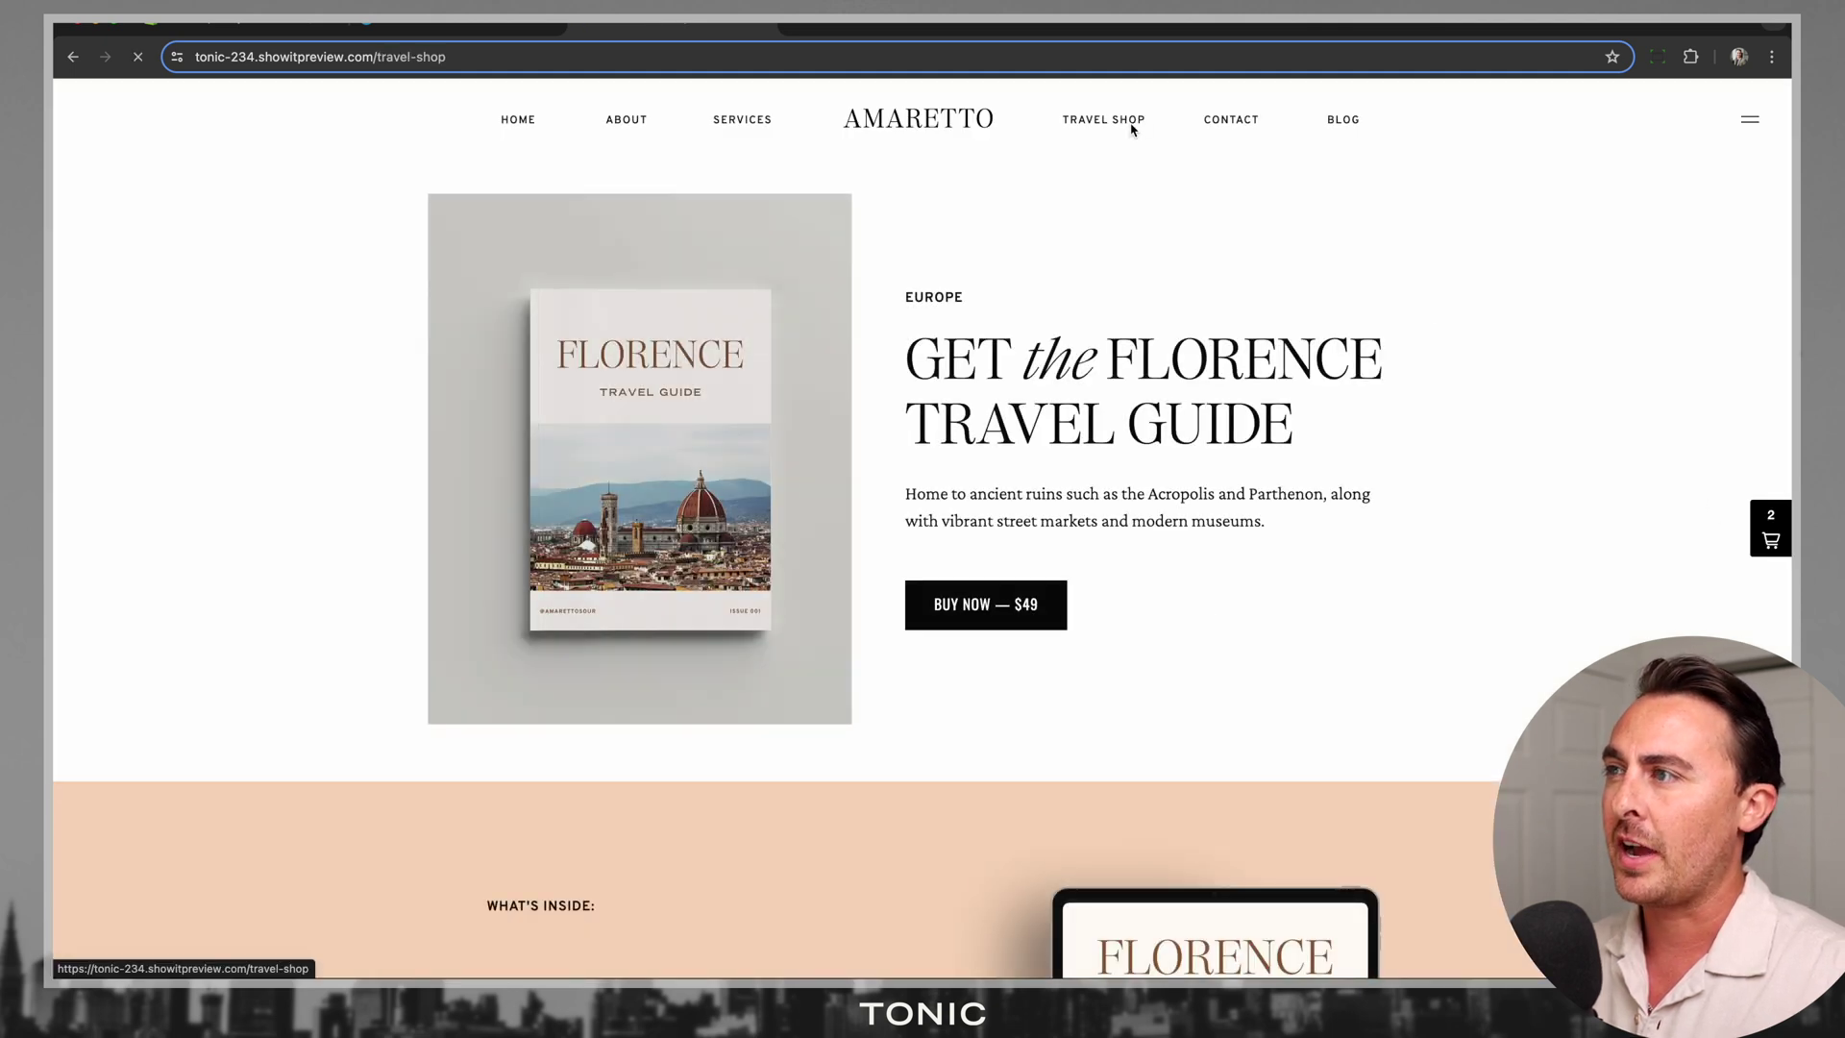
{"action": "scroll", "coordinate": [1161, 407], "scroll_direction": "down", "scroll_amount": 4}
{"action": "scroll", "coordinate": [1161, 407], "scroll_direction": "down", "scroll_amount": 10}
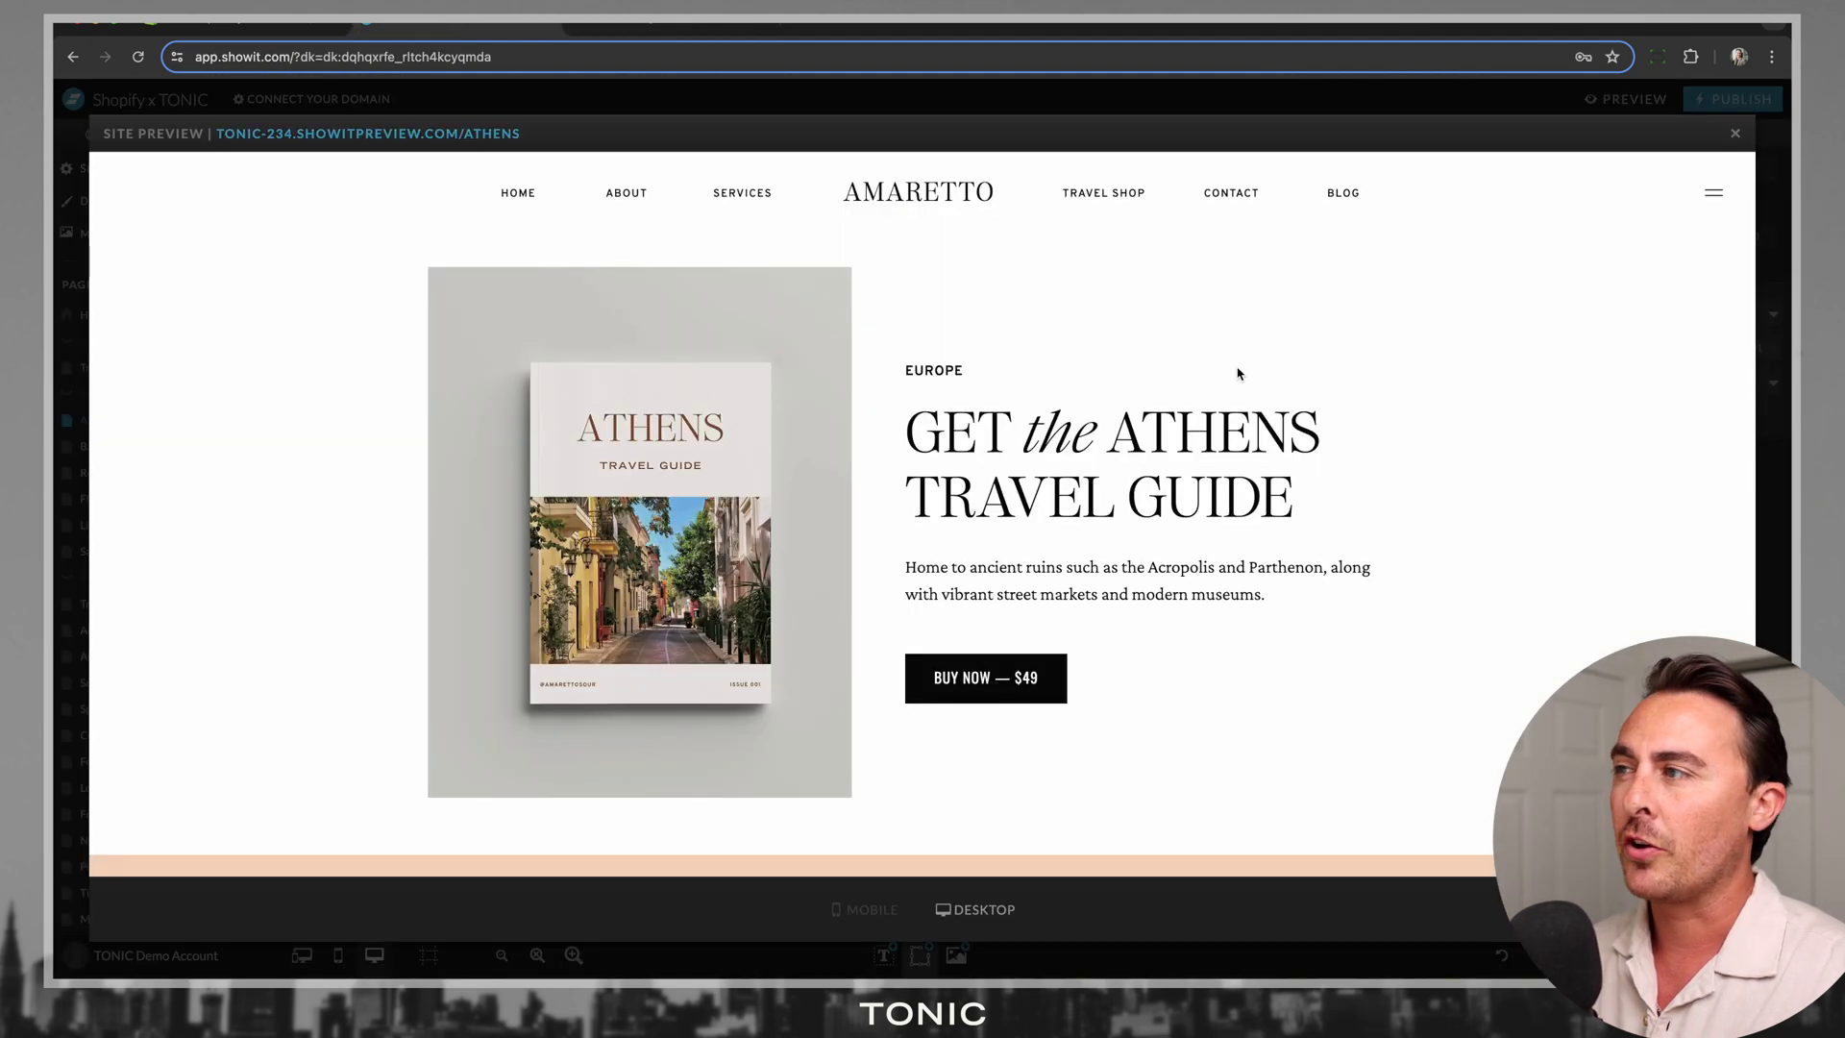
Back in the editor, show the Travel Shop page's canvas list and add-canvas options
{"action": "left_click", "coordinate": [1736, 136]}
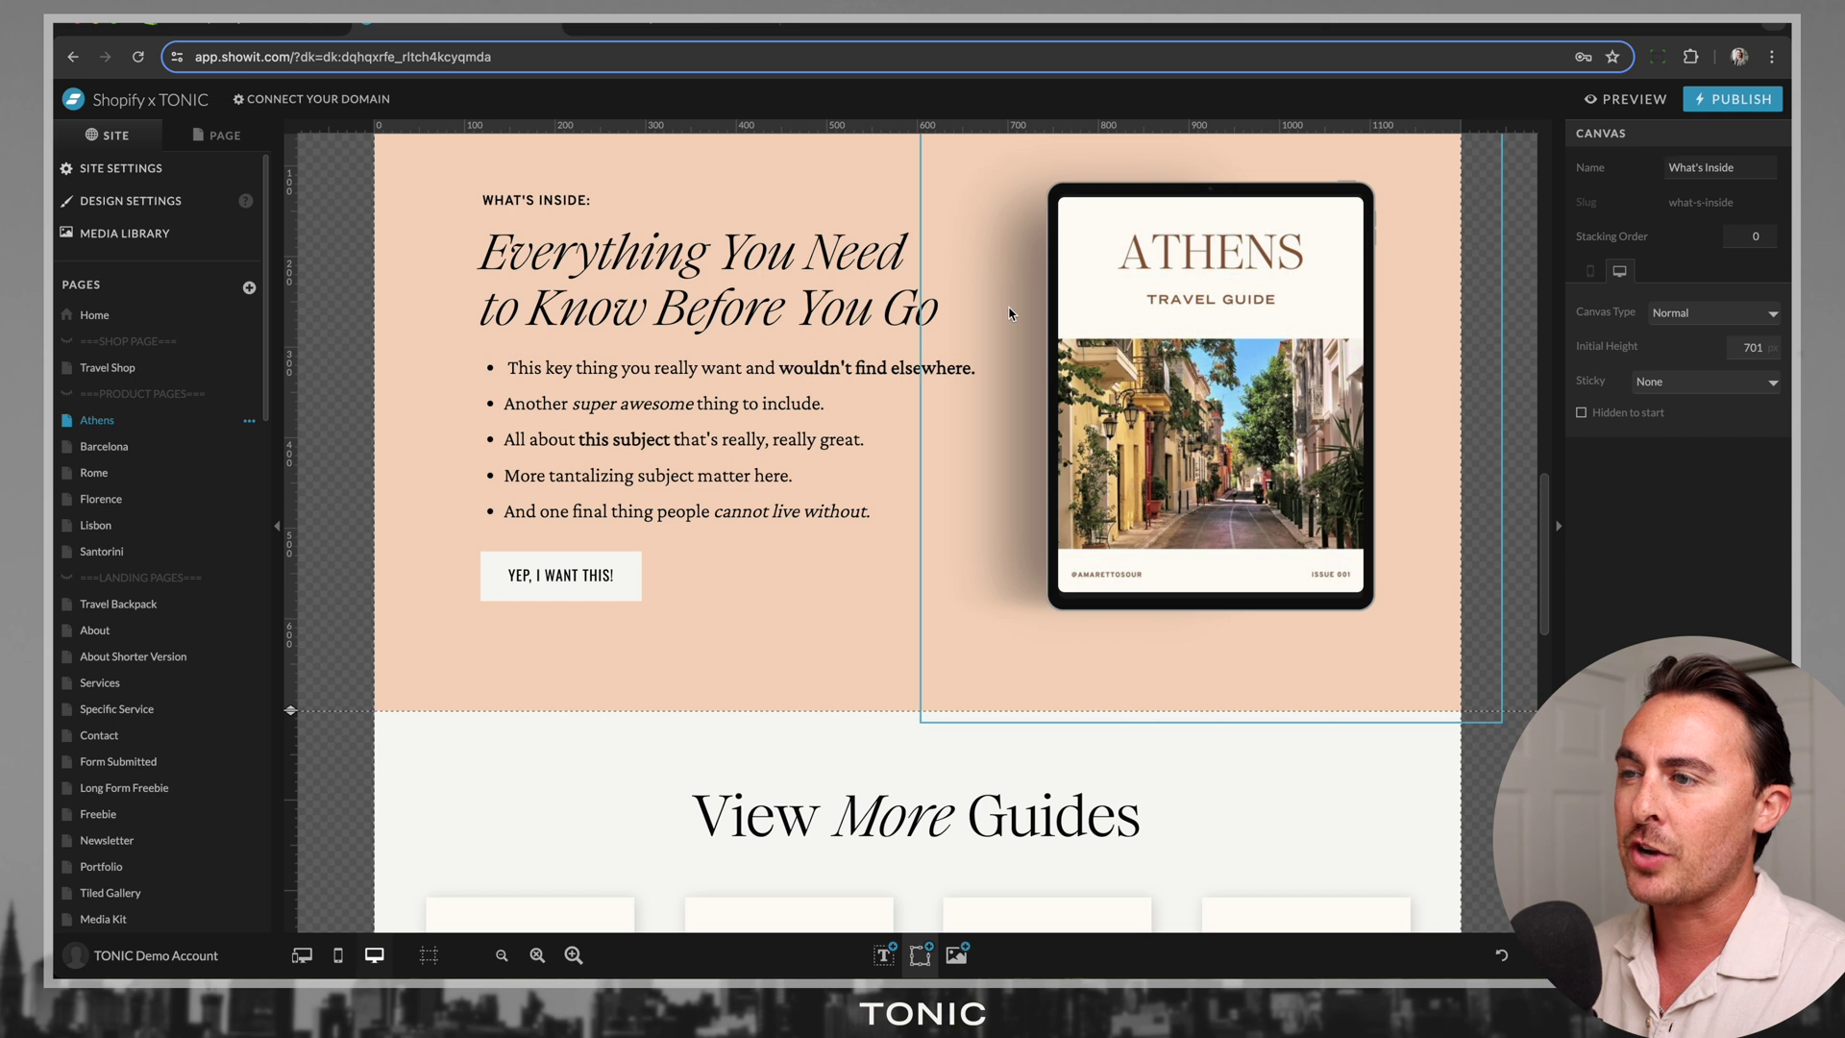
{"action": "left_click", "coordinate": [145, 369]}
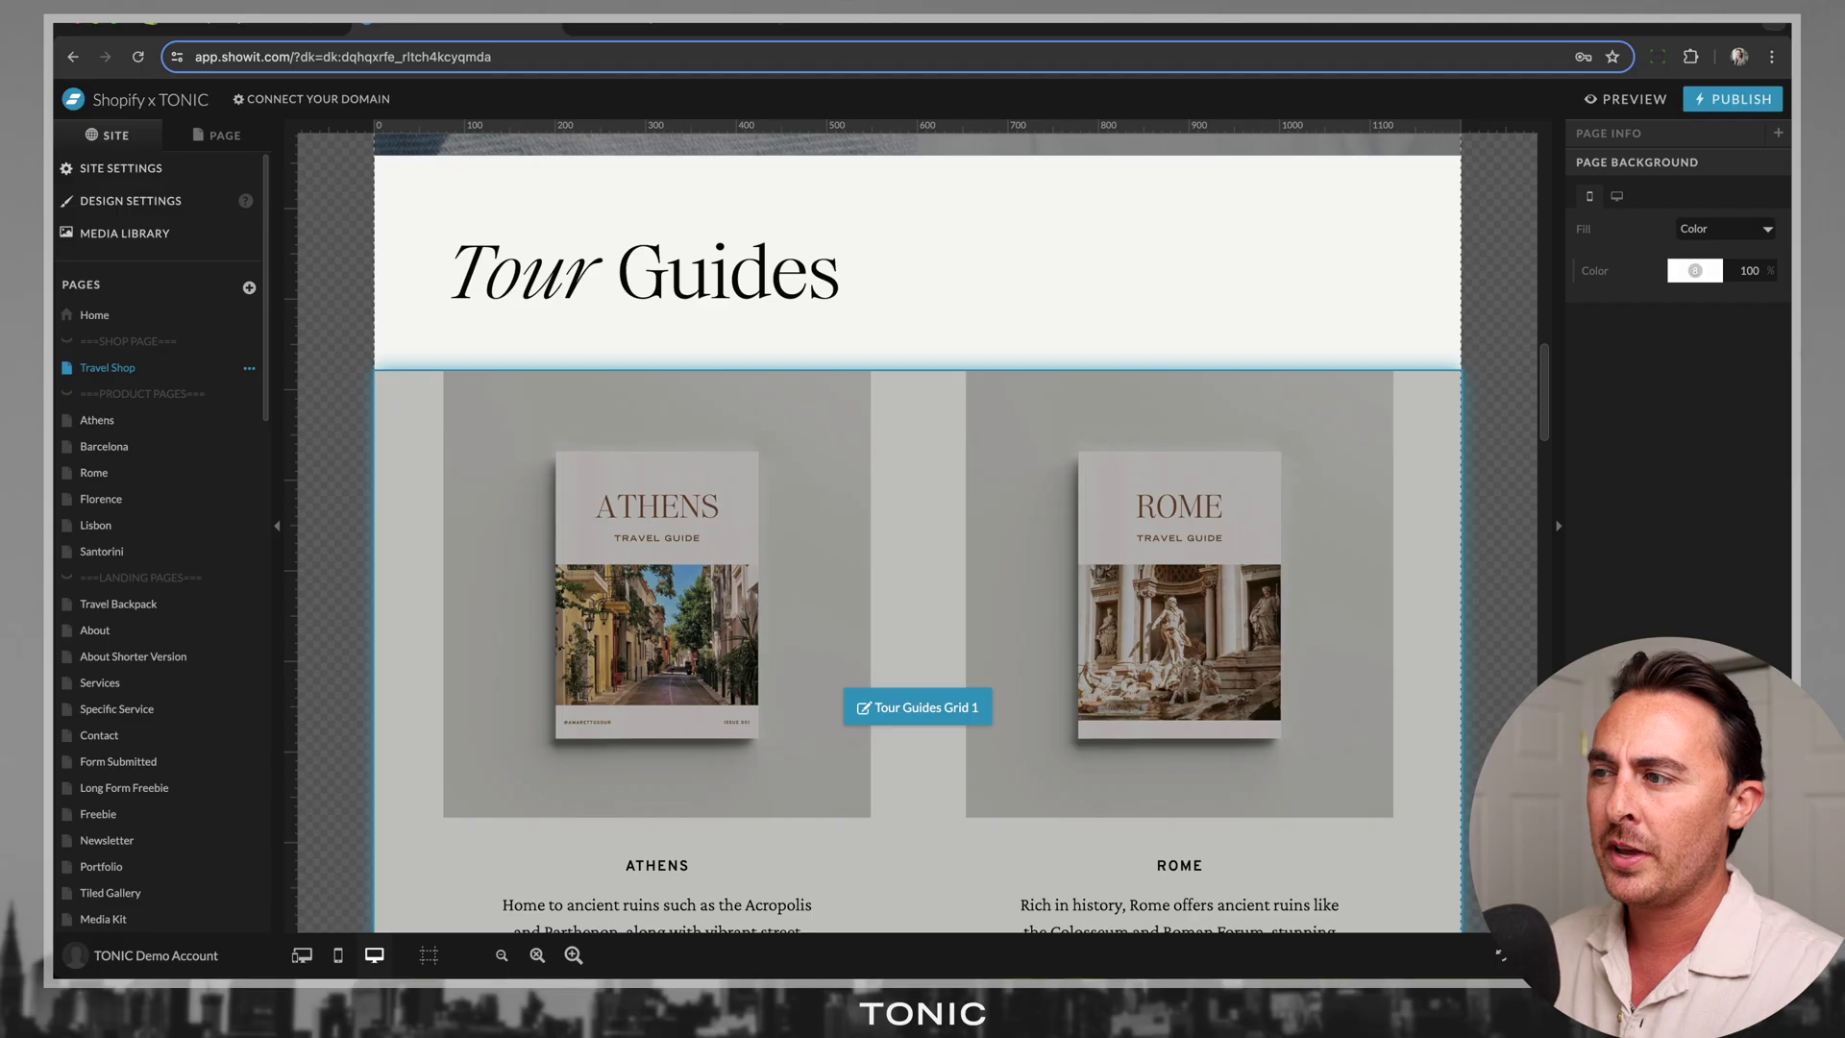
{"action": "scroll", "coordinate": [834, 431], "scroll_direction": "down", "scroll_amount": 5}
{"action": "scroll", "coordinate": [835, 431], "scroll_direction": "down", "scroll_amount": 15}
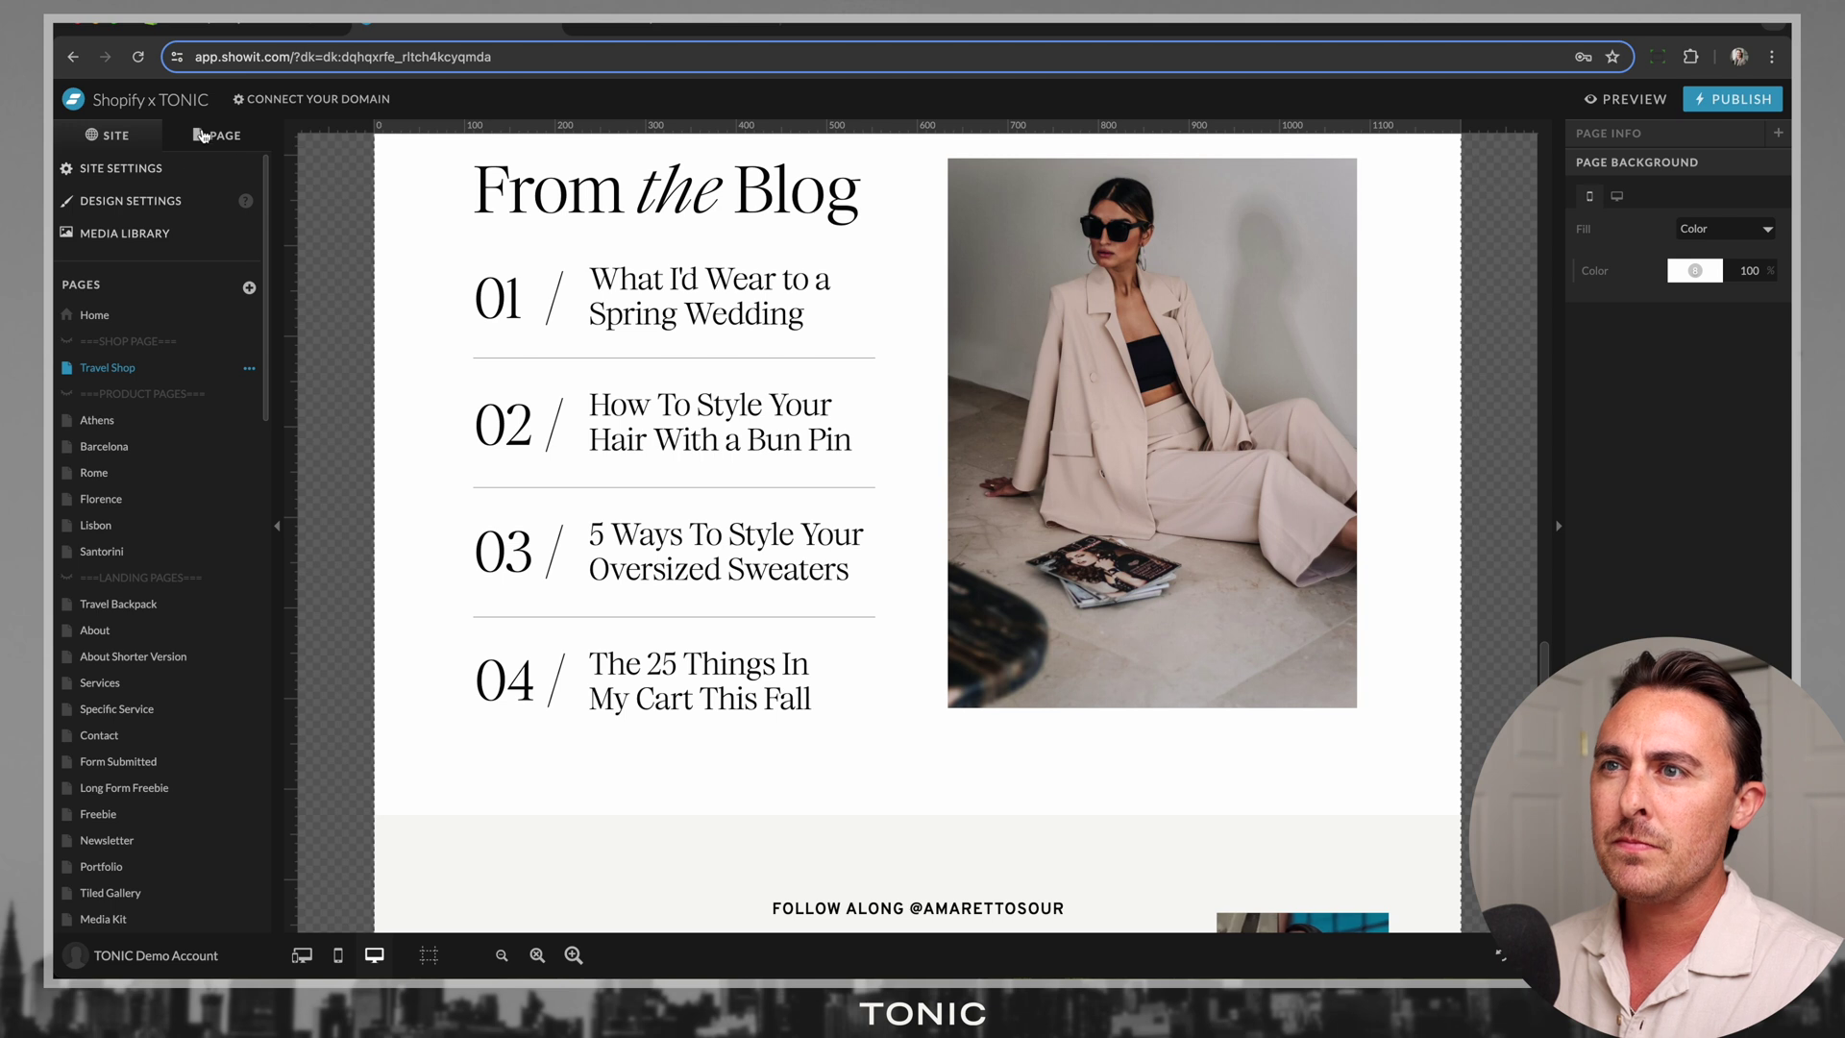
{"action": "left_click", "coordinate": [220, 135]}
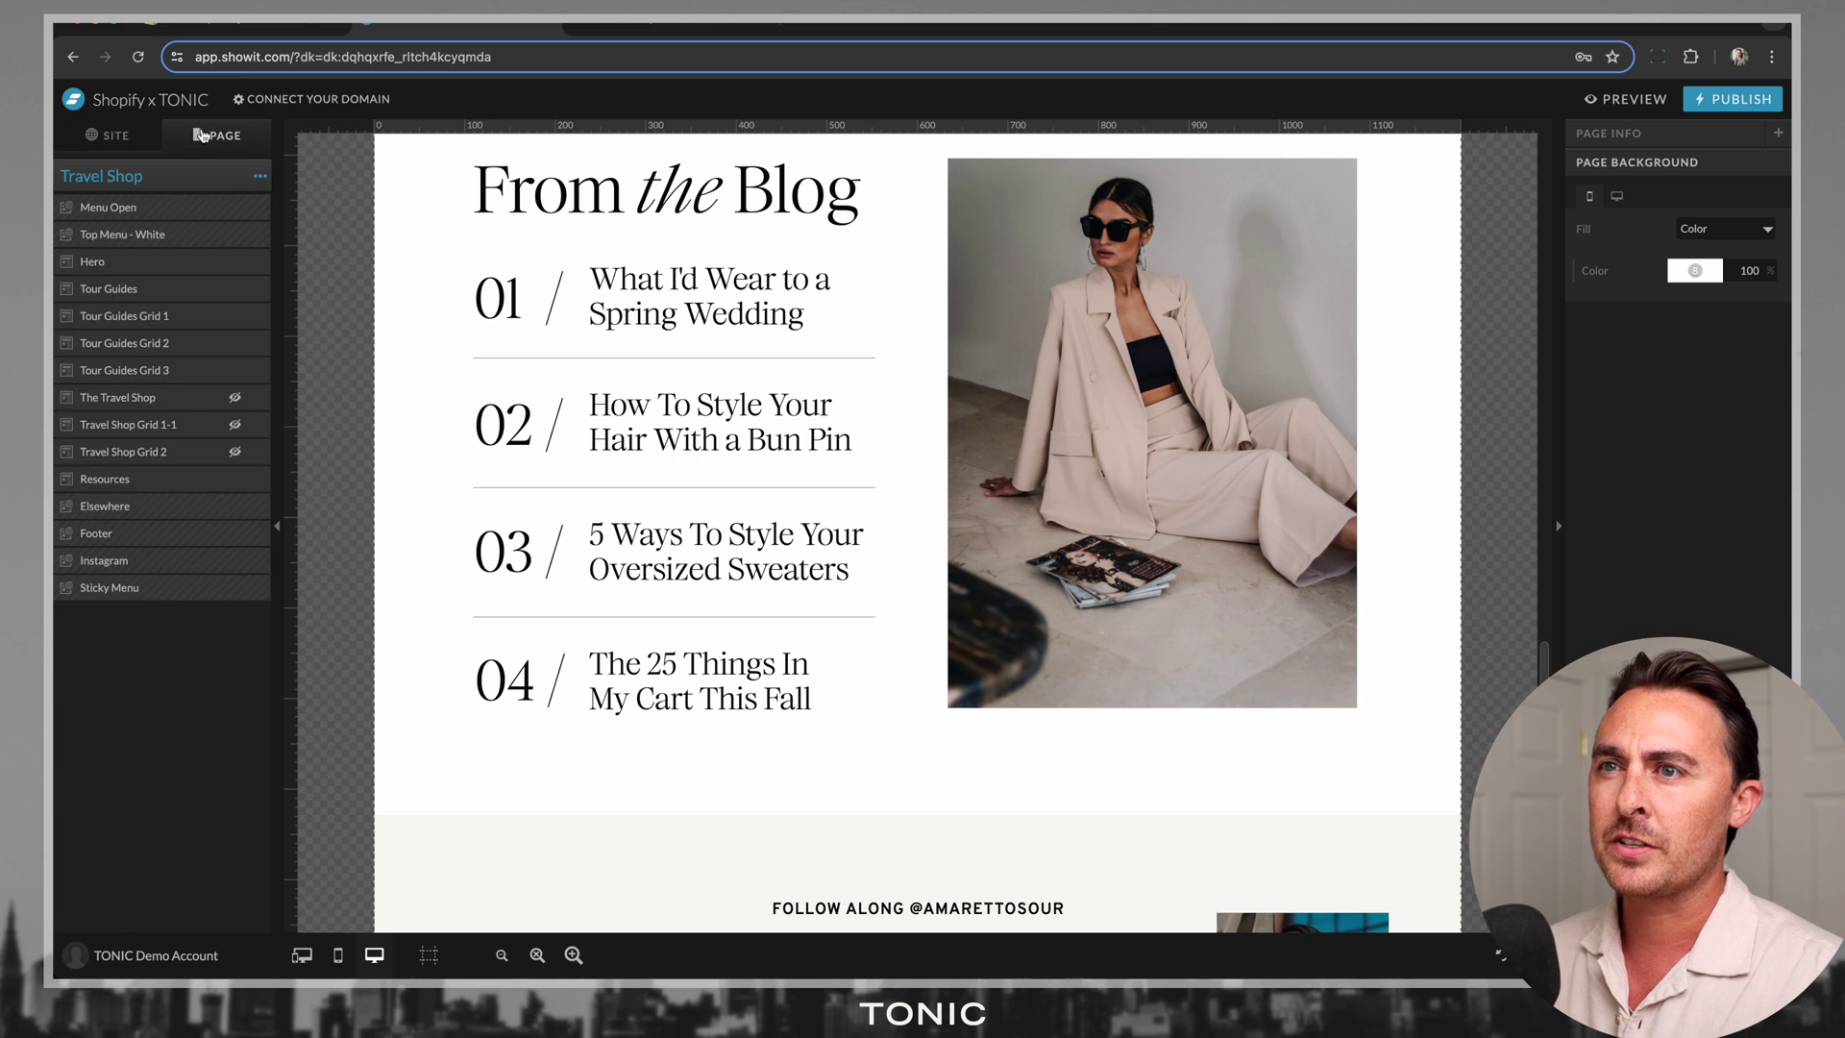
{"action": "left_click", "coordinate": [260, 178]}
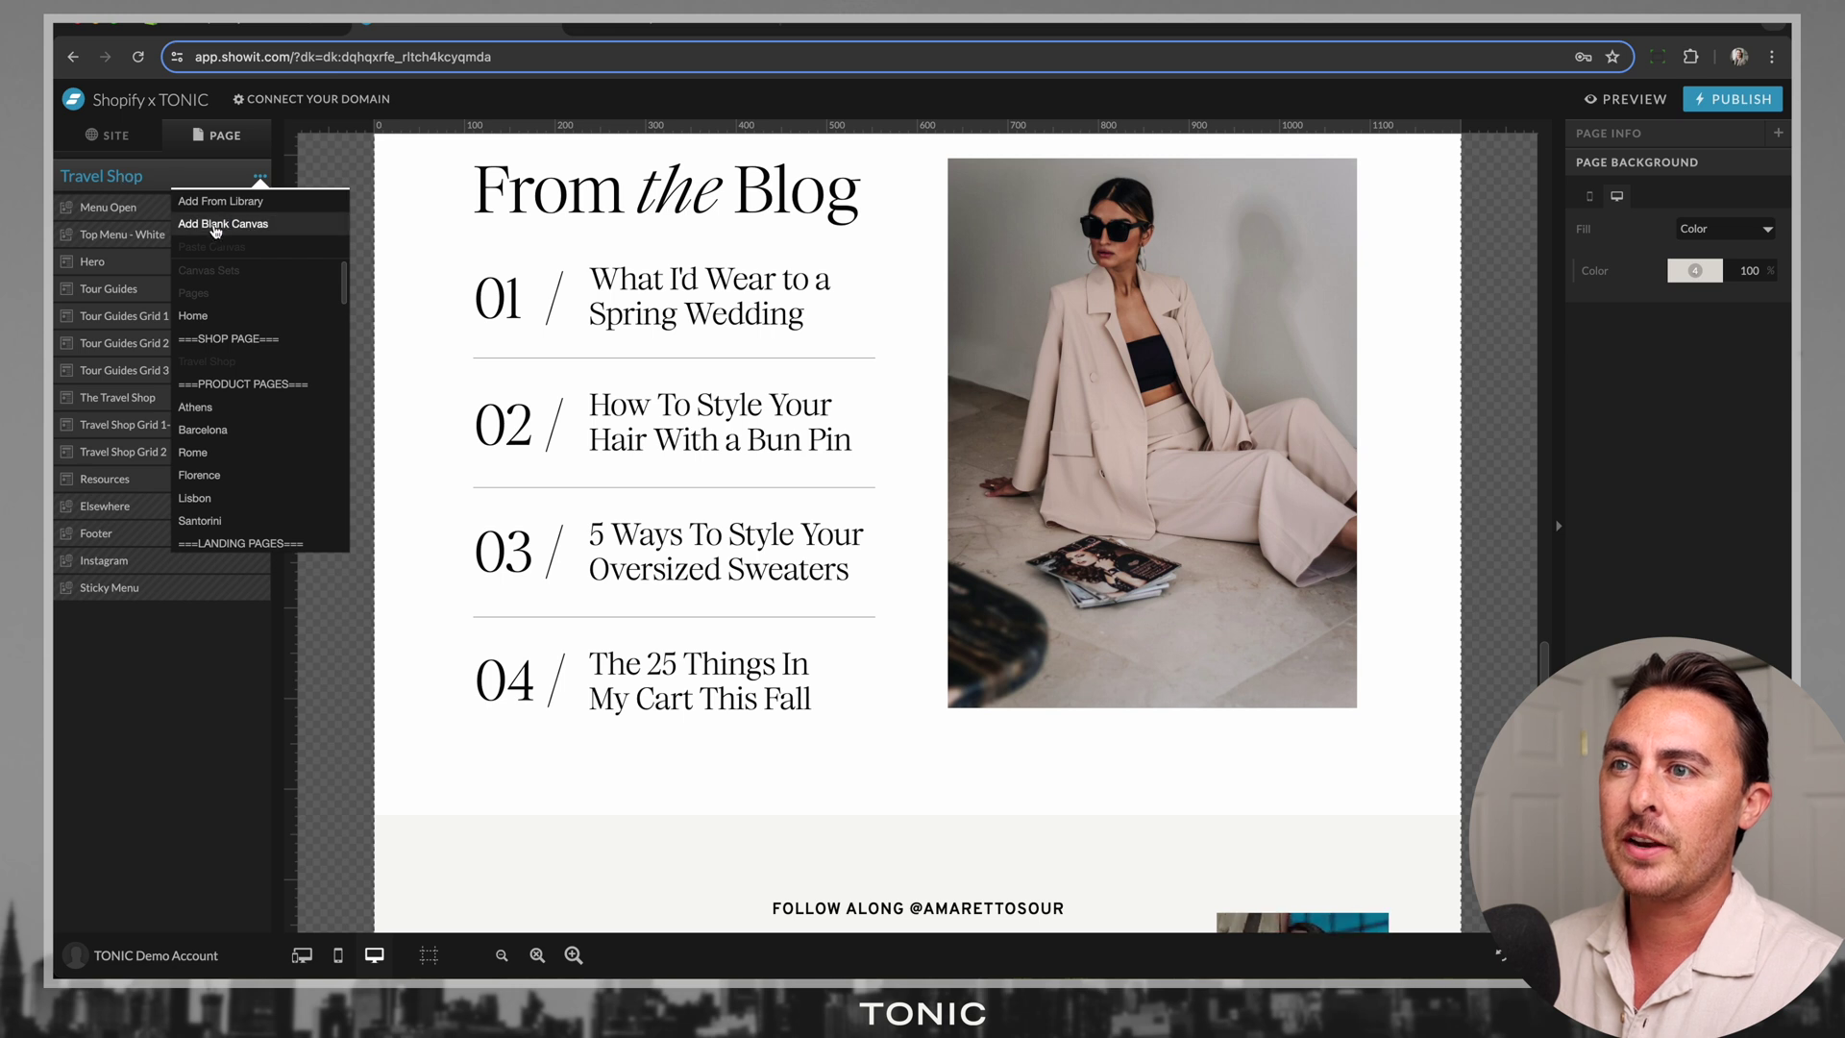
Add a blank canvas named 'Cart Code' with a transparent background
{"action": "left_click", "coordinate": [216, 226]}
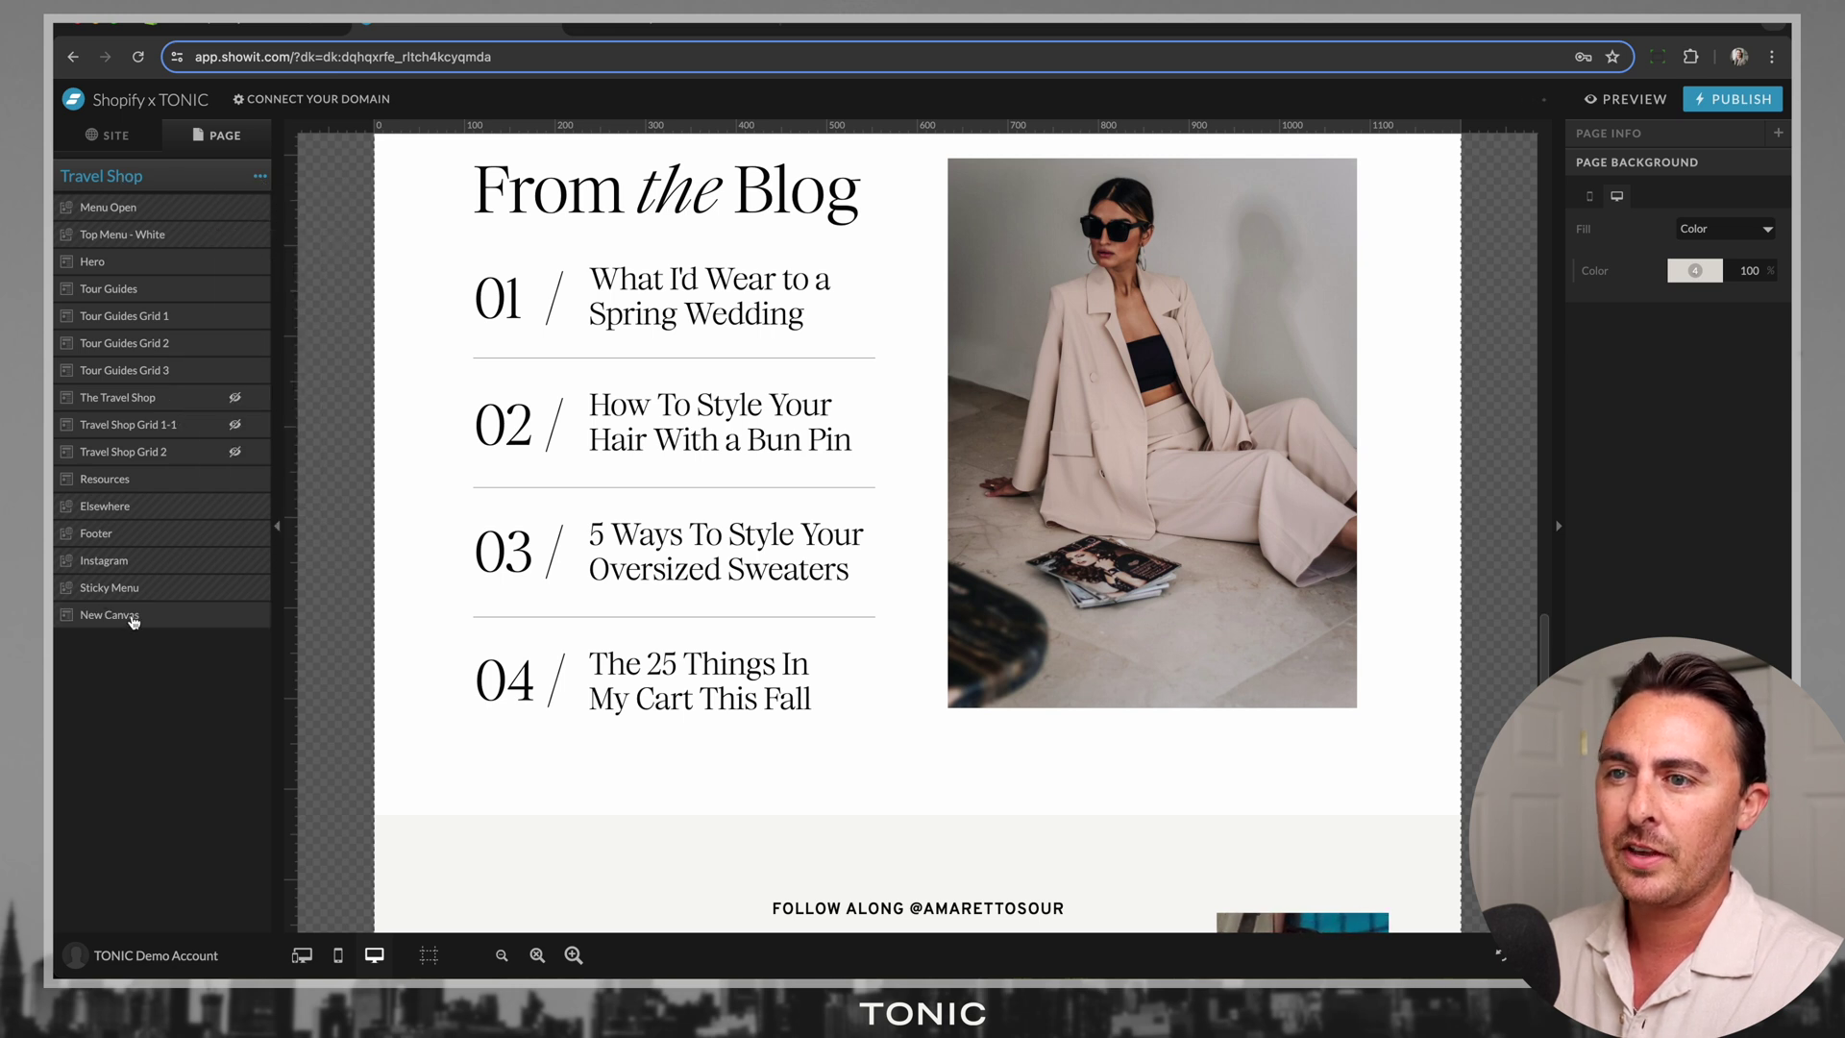
{"action": "left_click", "coordinate": [127, 620]}
{"action": "double_click", "coordinate": [125, 620]}
{"action": "type", "text": "Cart Code"}
{"action": "key", "text": "Return"}
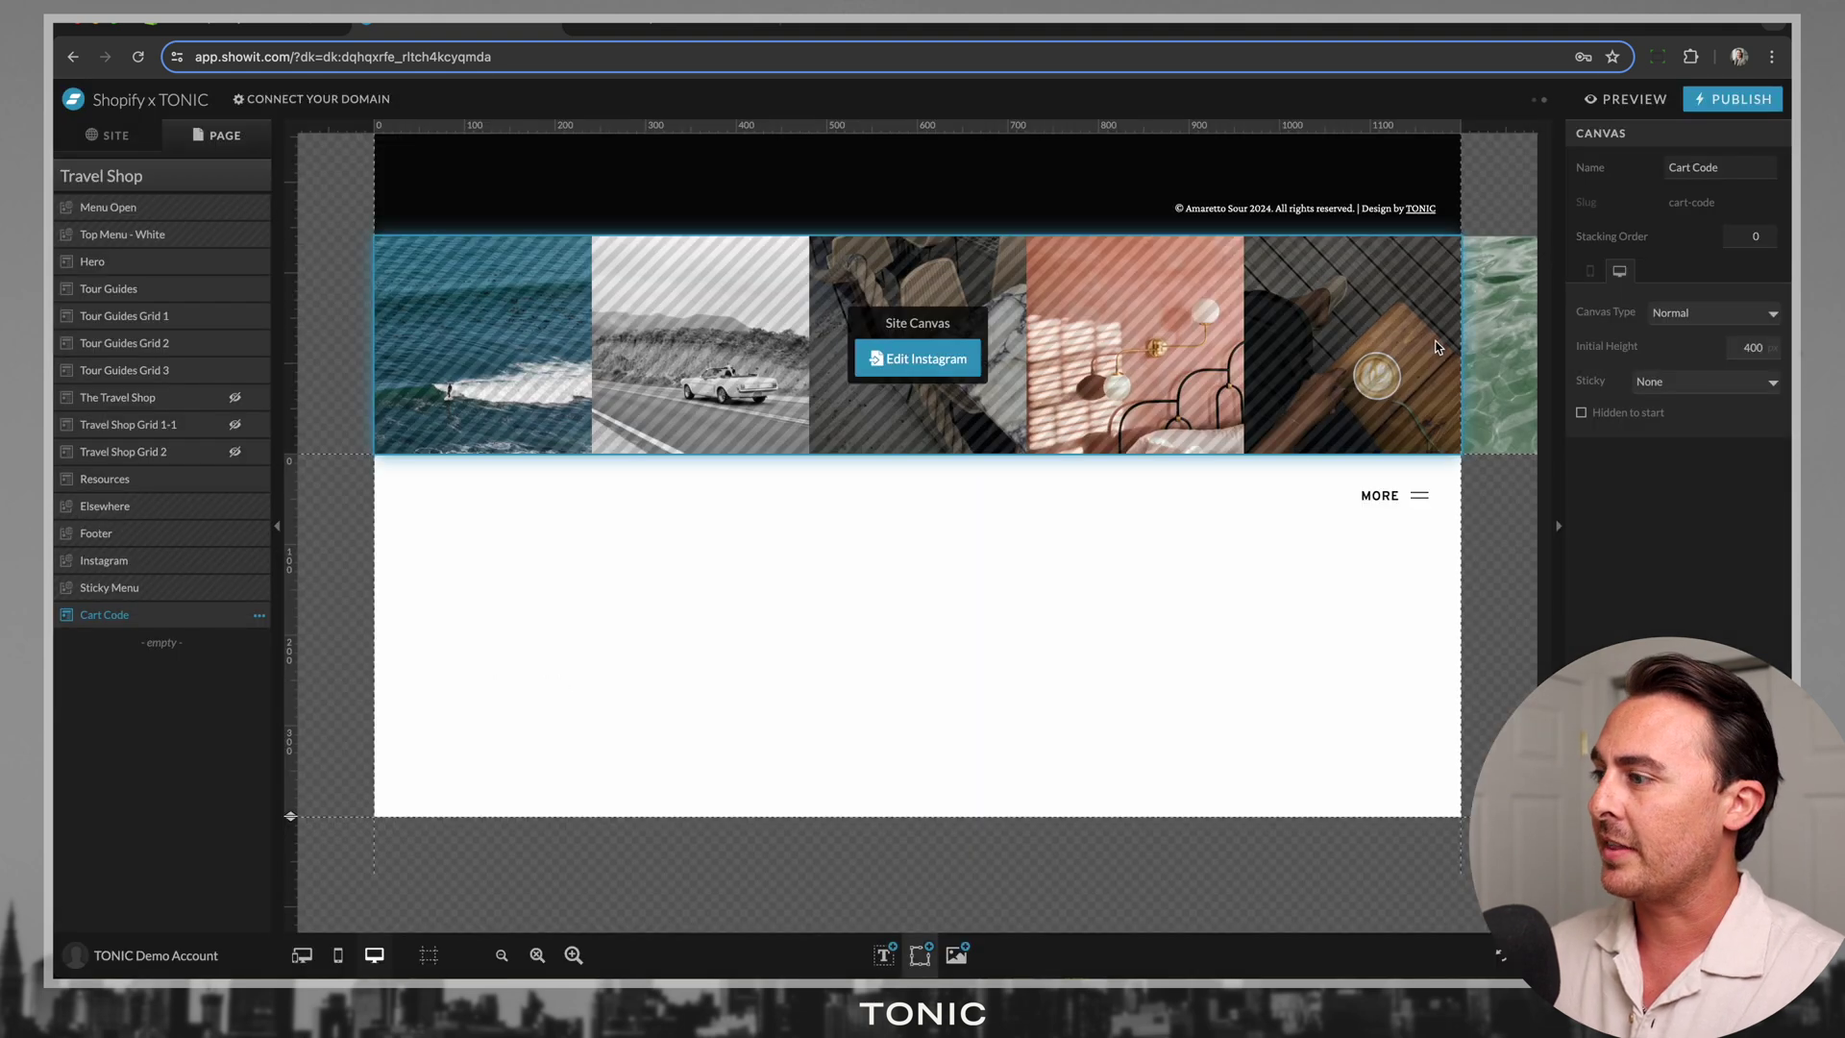
{"action": "left_click", "coordinate": [1487, 812]}
{"action": "left_click", "coordinate": [1687, 267]}
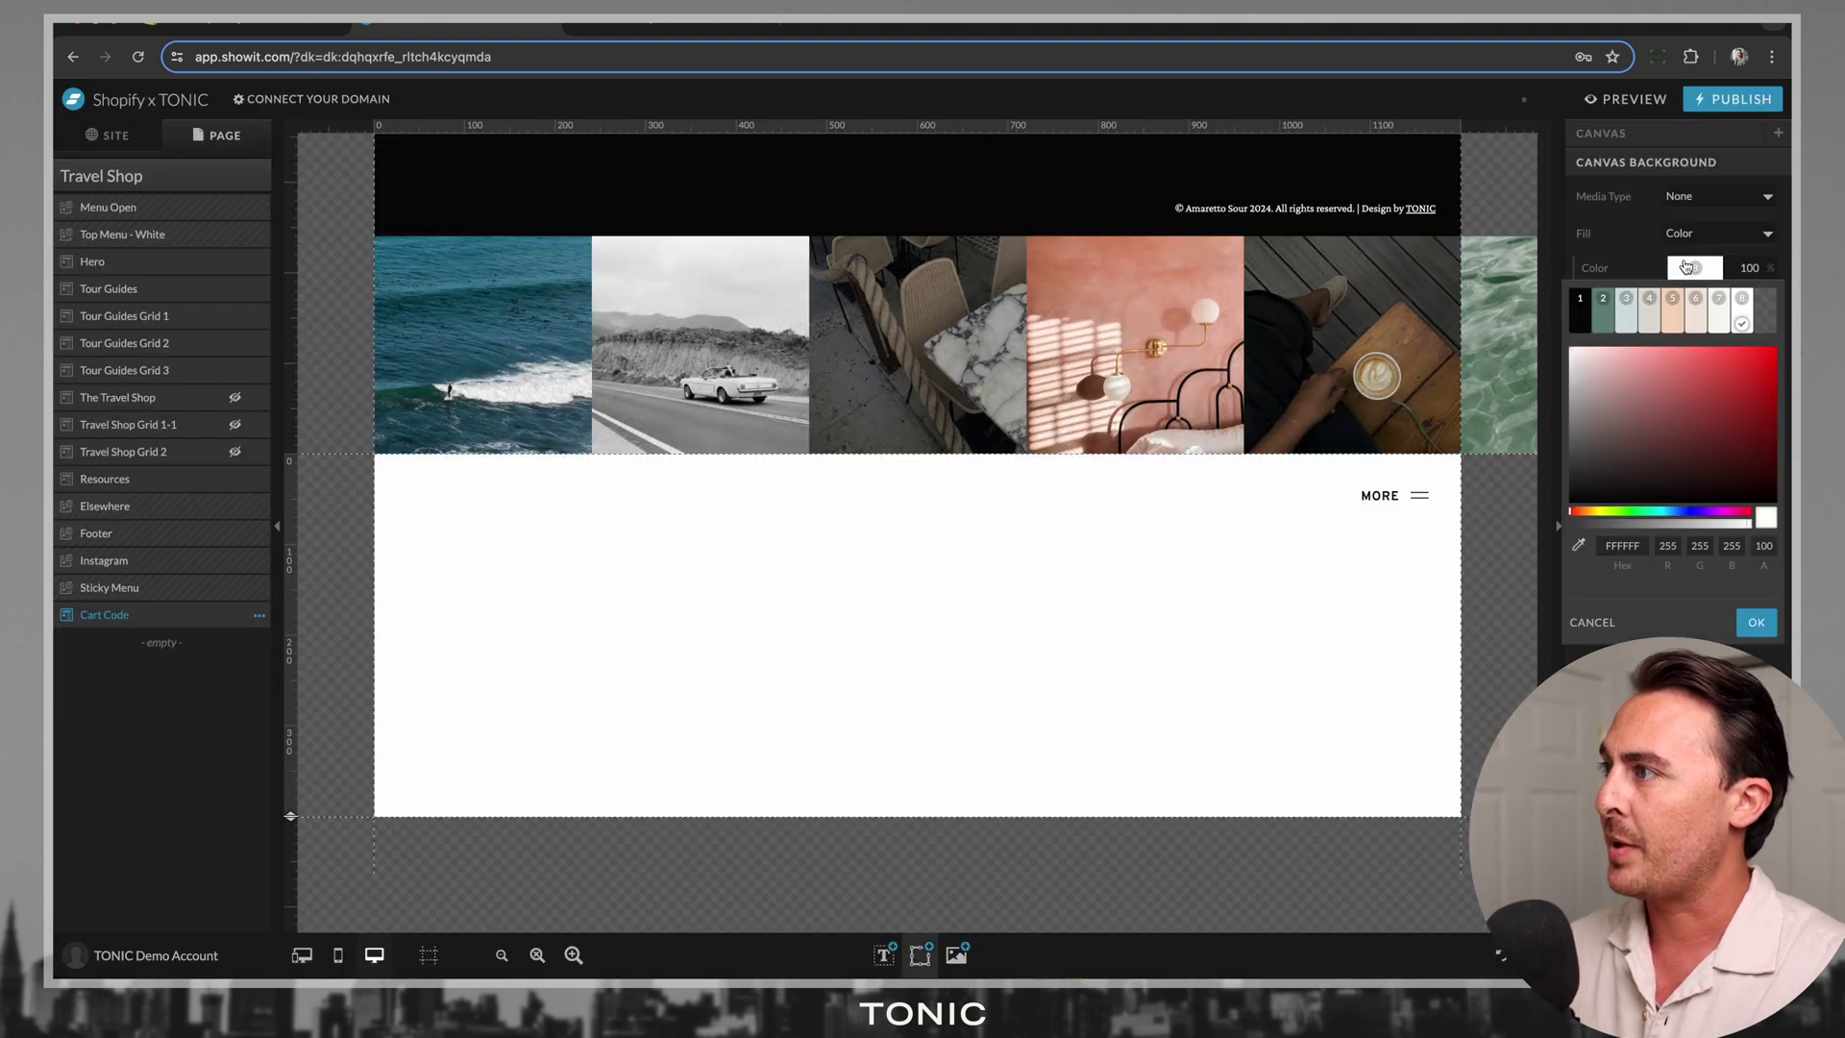
{"action": "left_click", "coordinate": [1766, 323]}
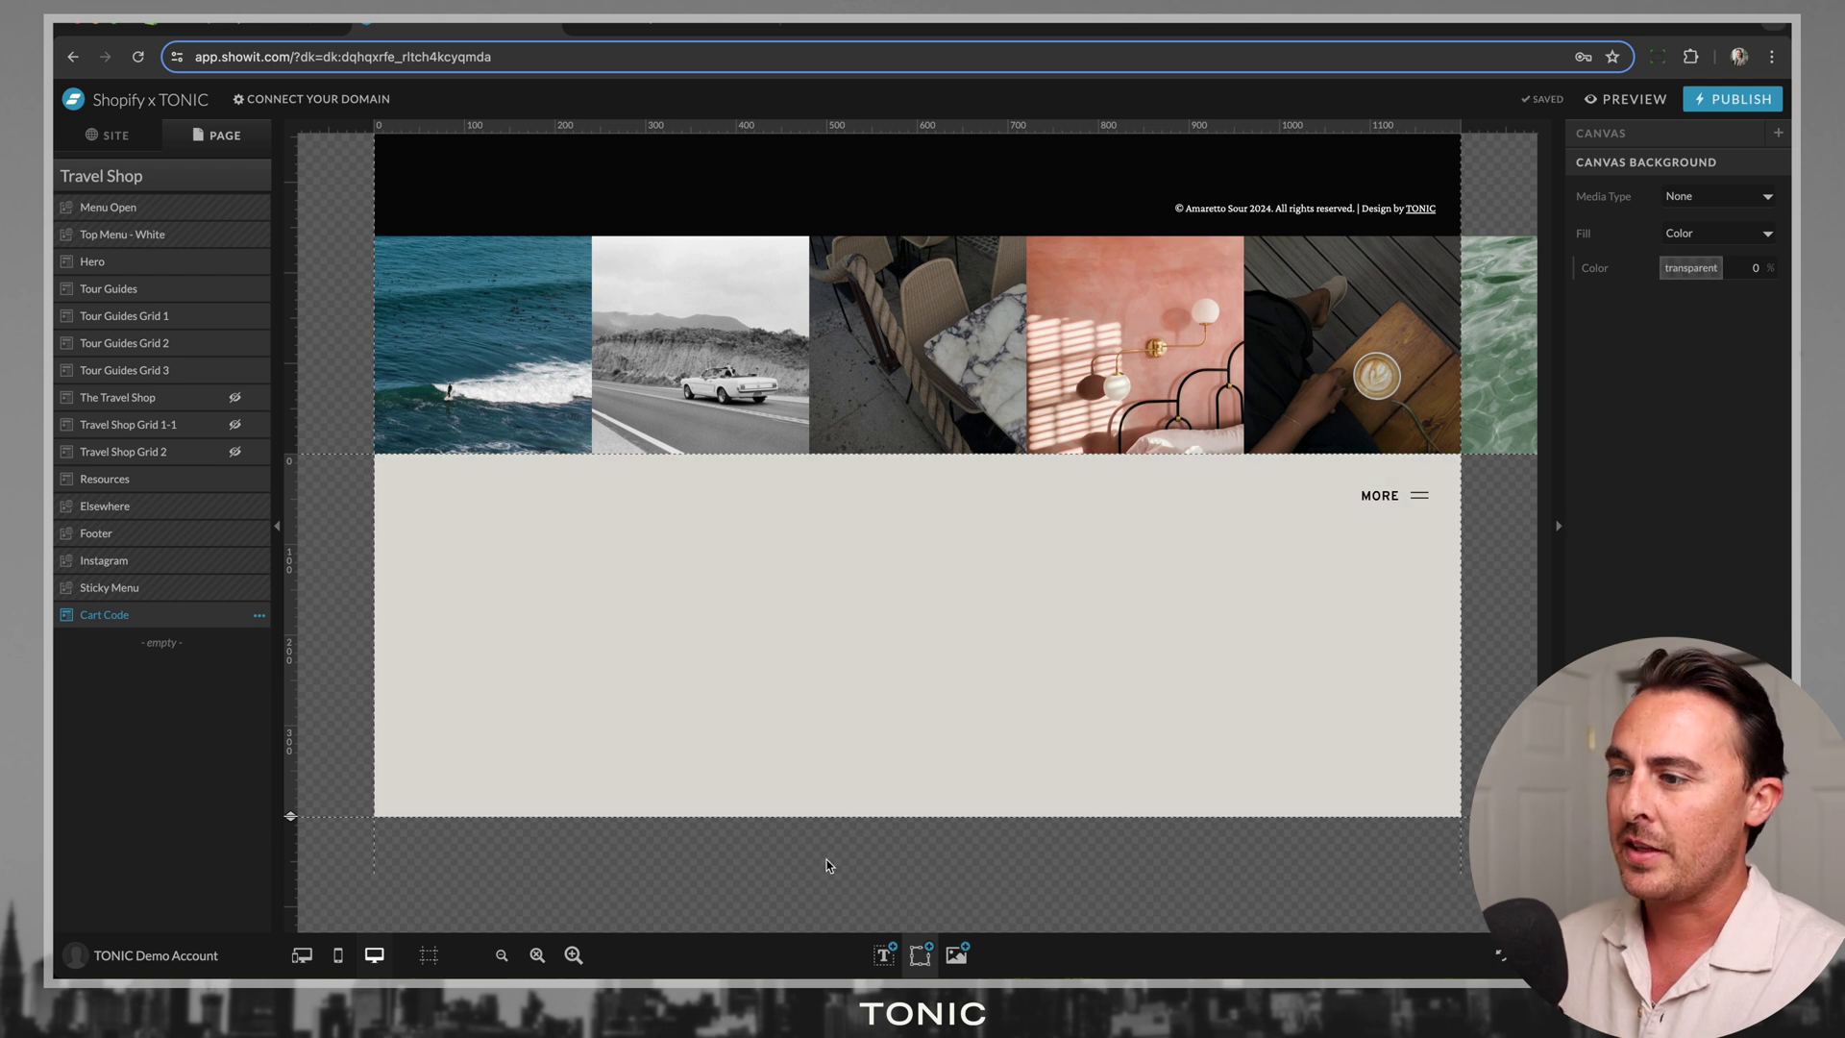
Add an Embed Code element with the pasted Shopify cart code, saved, at 0% opacity
{"action": "left_click", "coordinate": [920, 954]}
{"action": "left_click", "coordinate": [911, 855]}
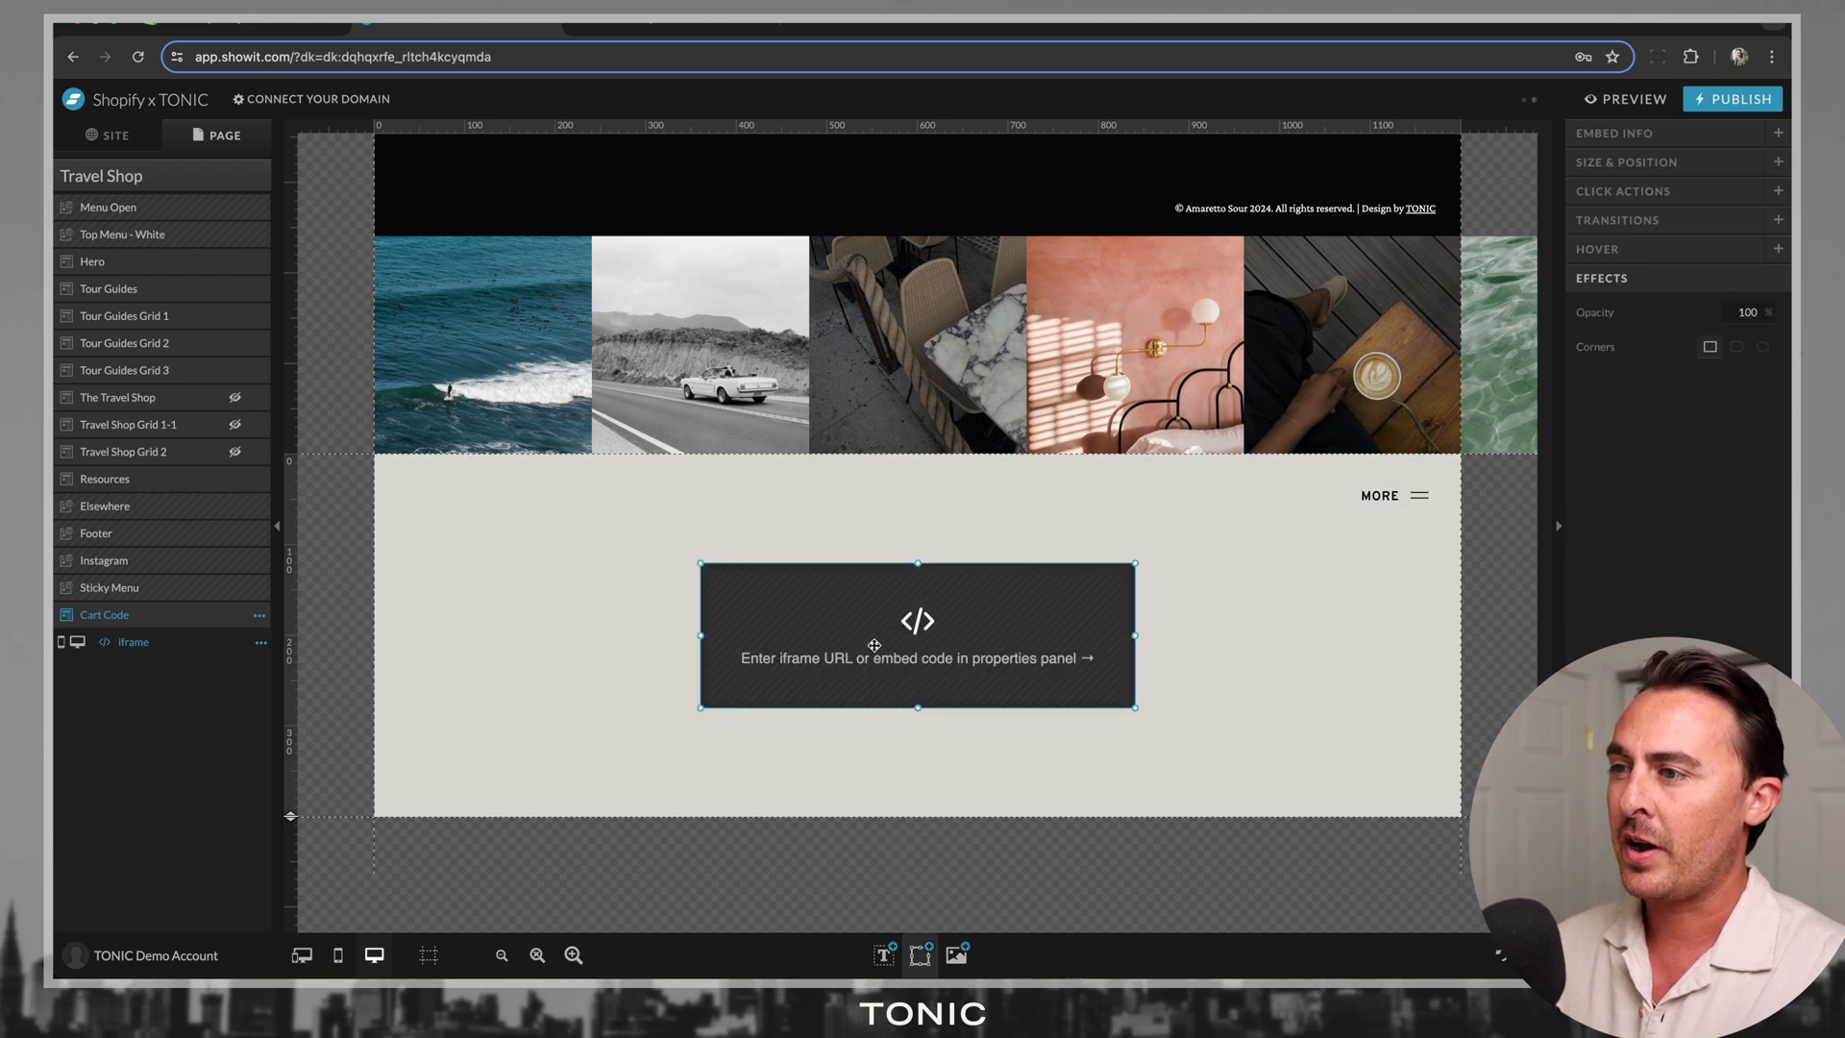
{"action": "double_click", "coordinate": [874, 645]}
{"action": "left_click", "coordinate": [774, 395]}
{"action": "key", "text": "super+v"}
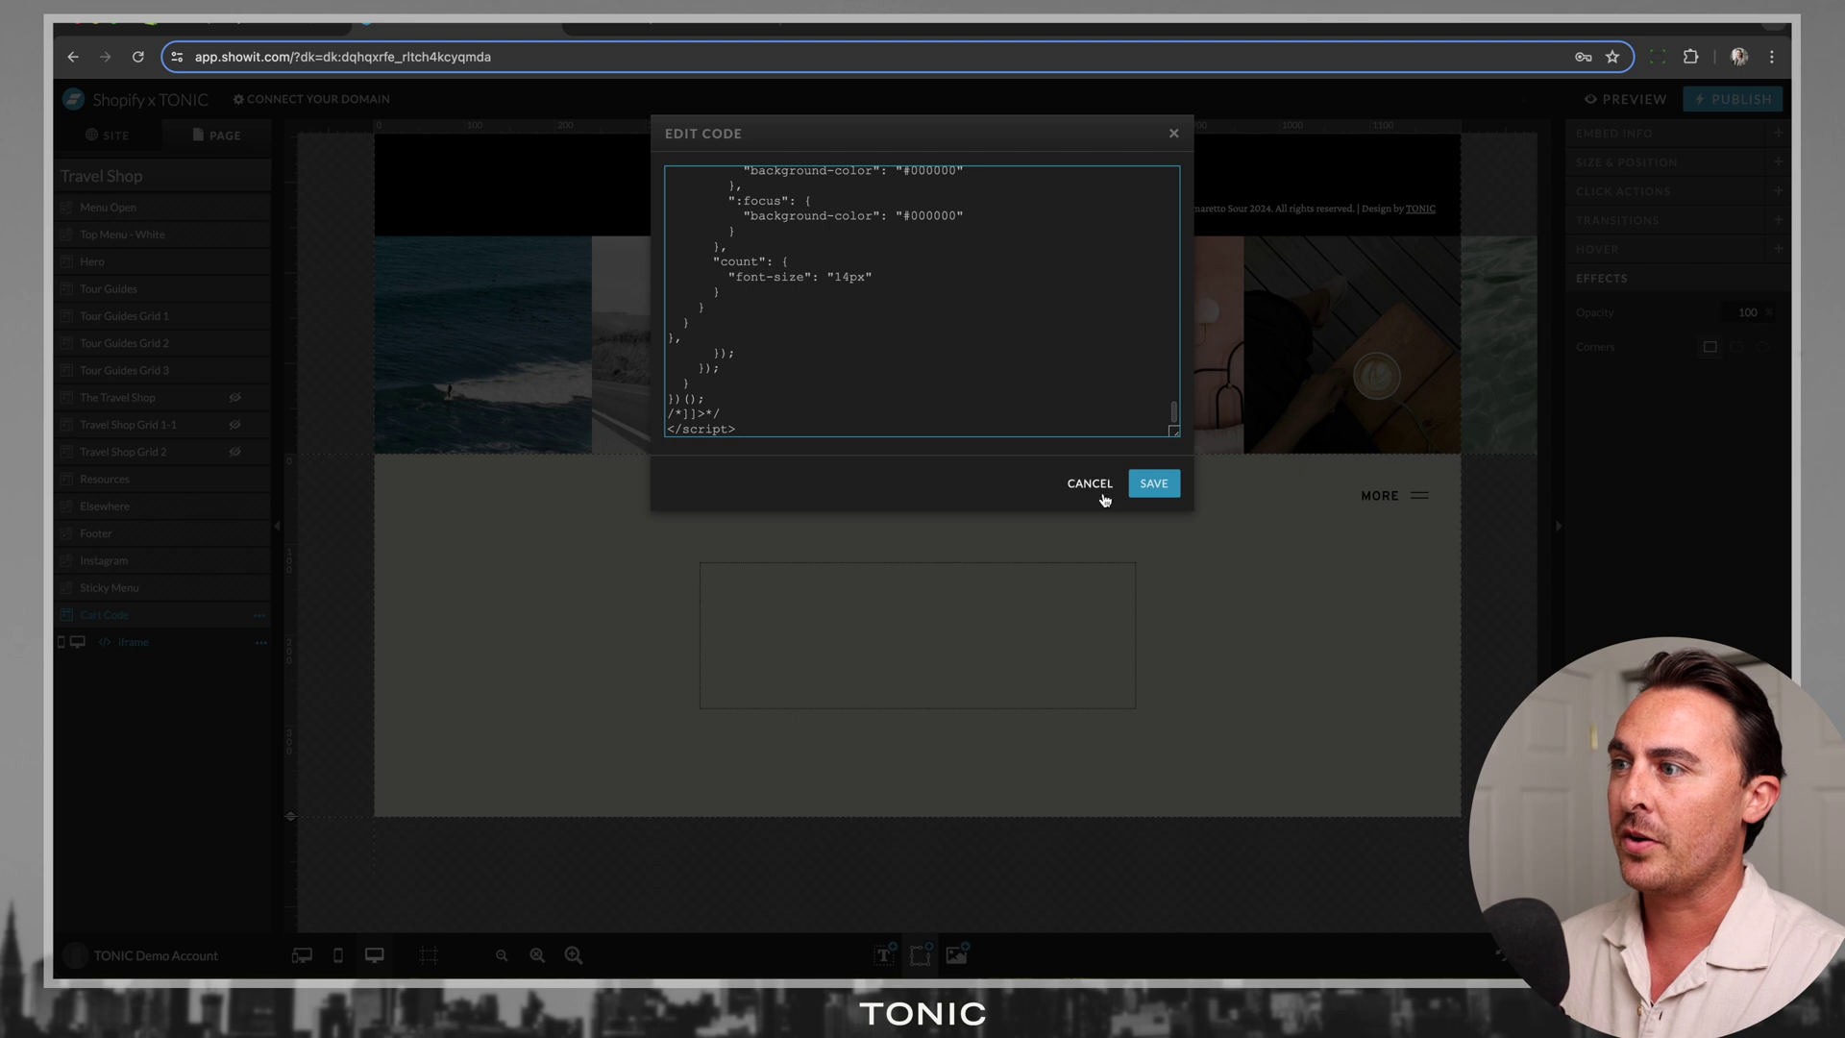
{"action": "left_click", "coordinate": [1153, 484]}
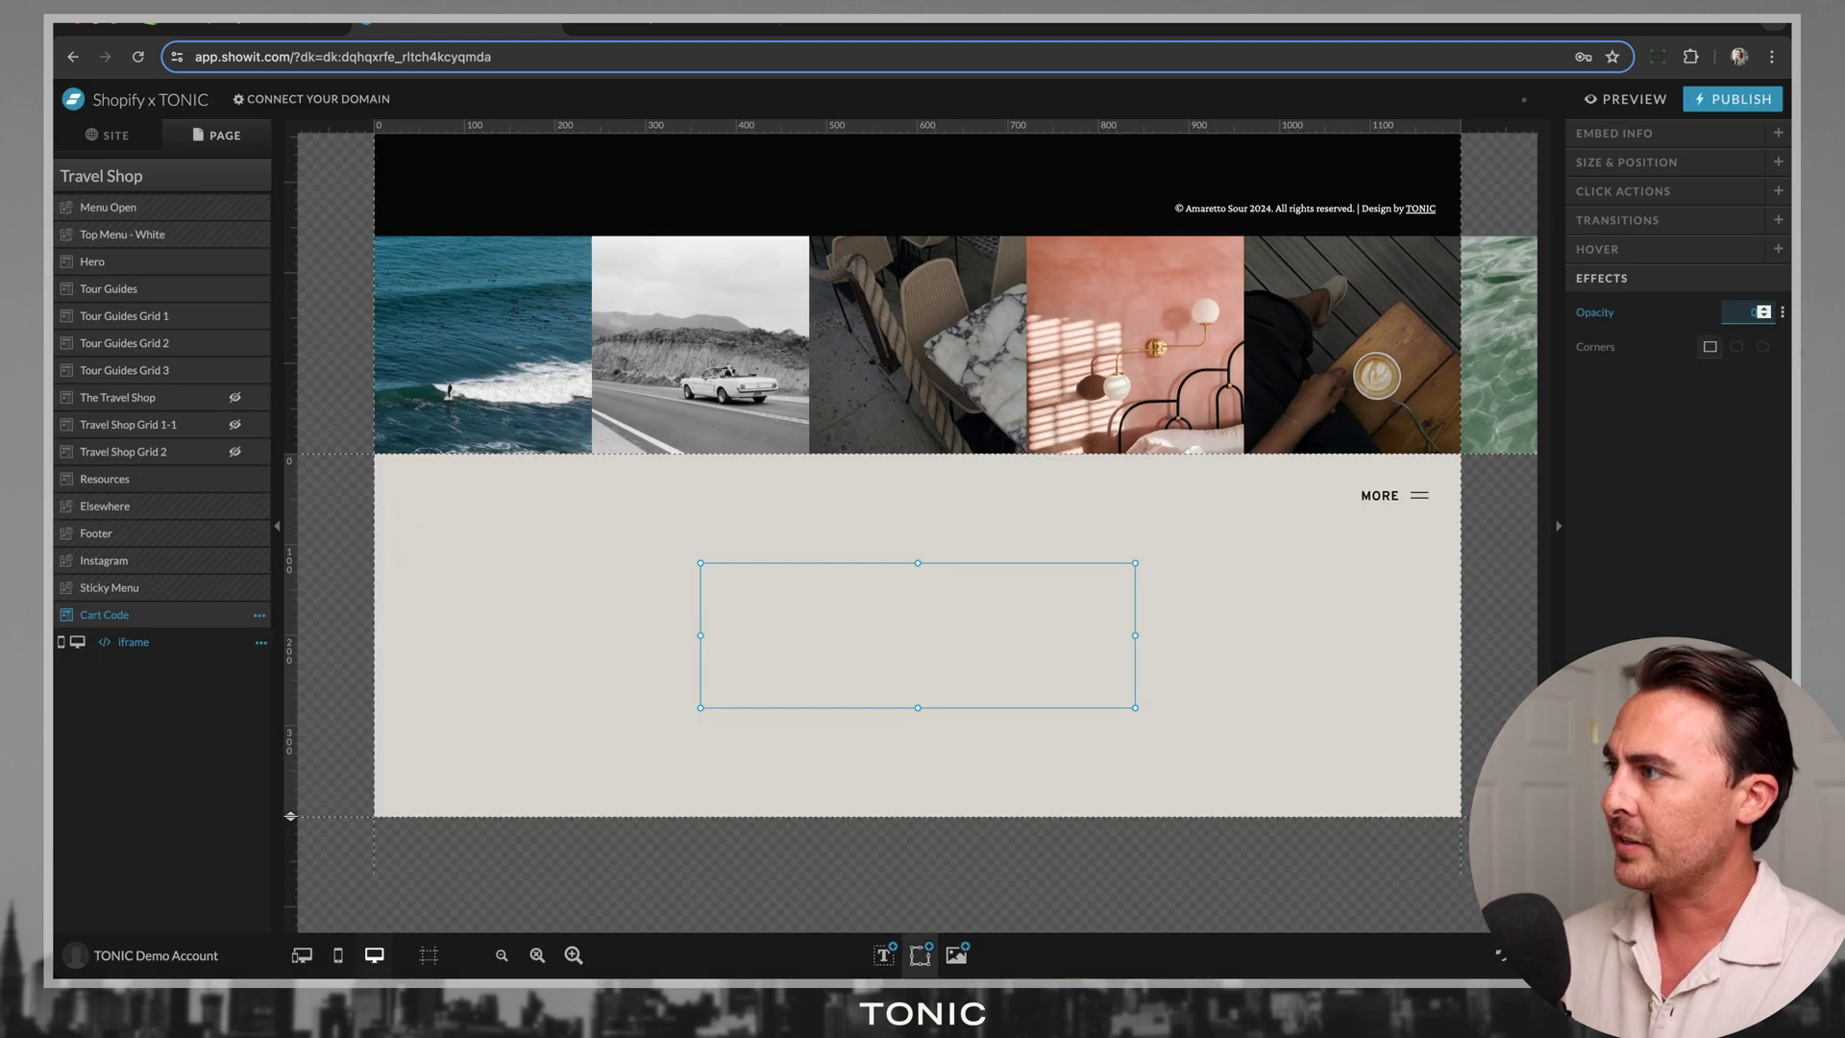
{"action": "left_click", "coordinate": [1693, 473]}
{"action": "left_click", "coordinate": [509, 637]}
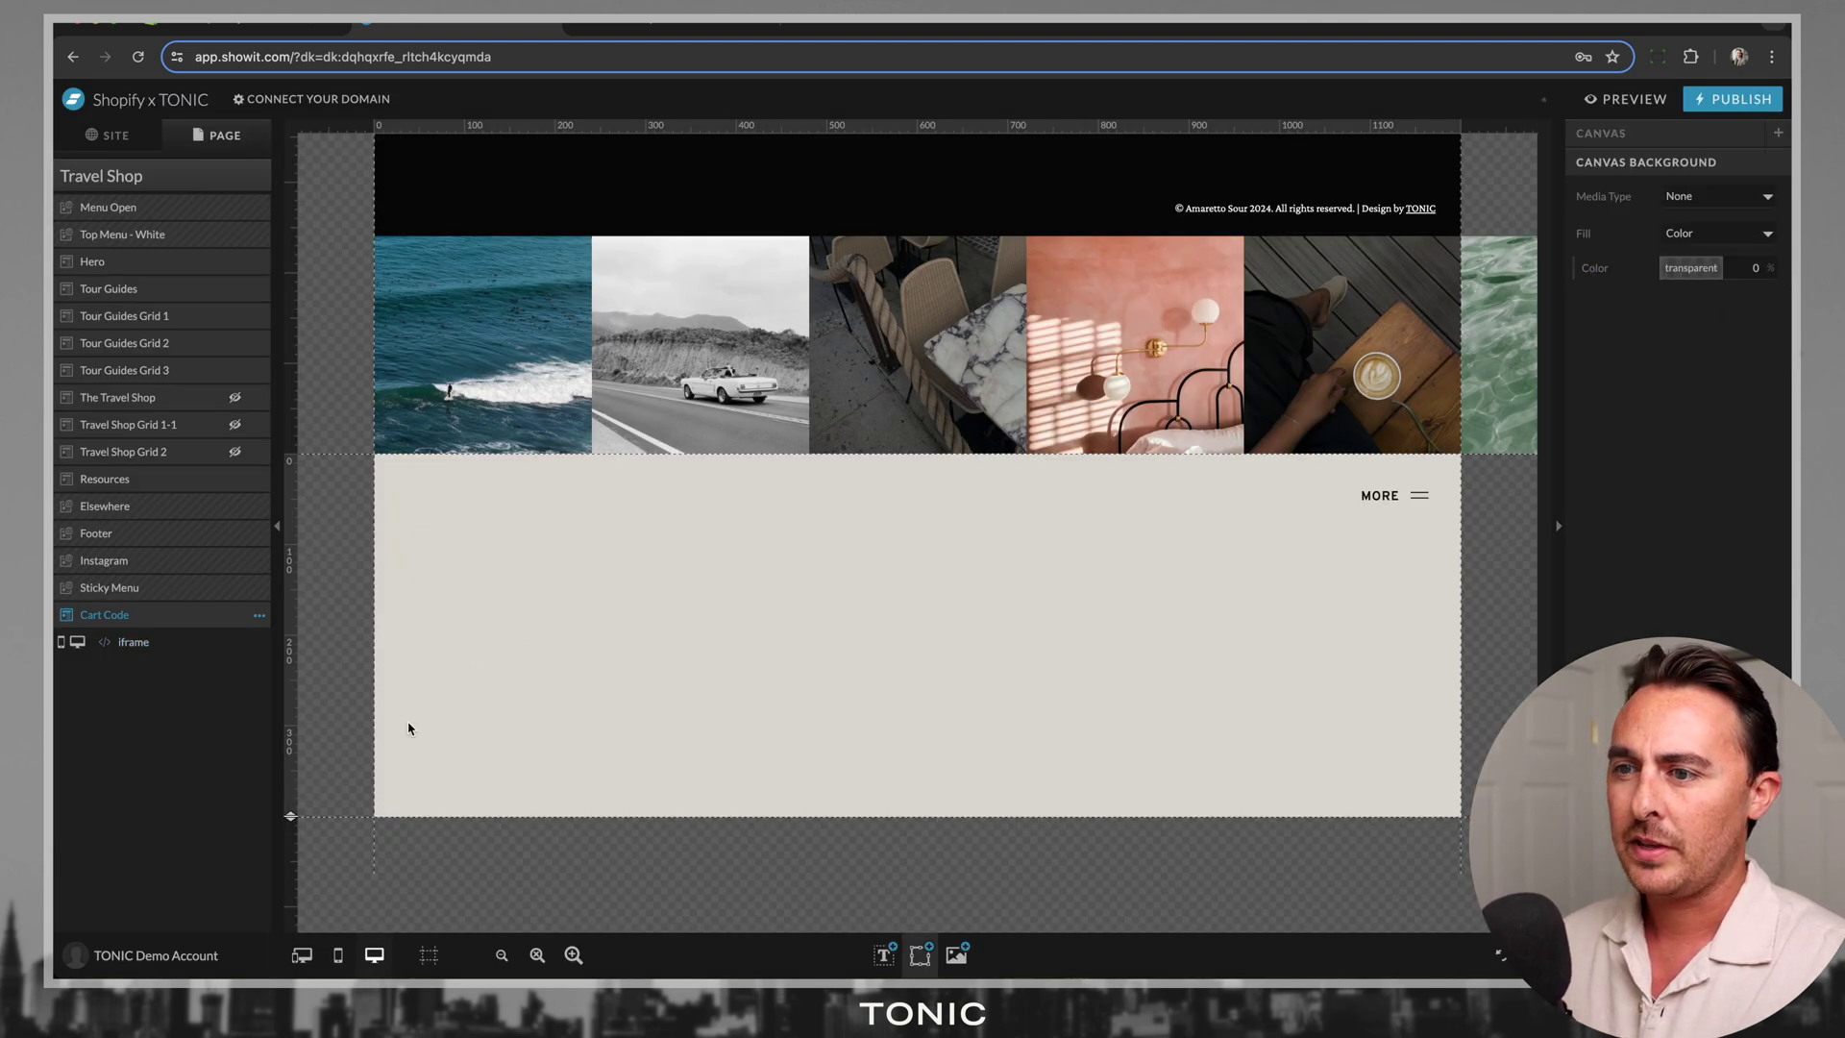
Shorten the Cart Code canvas, then preview and reload Travel Shop to see the 2-item cart by the Tour Guides
{"action": "left_click_drag", "start_coordinate": [294, 814], "coordinate": [336, 454]}
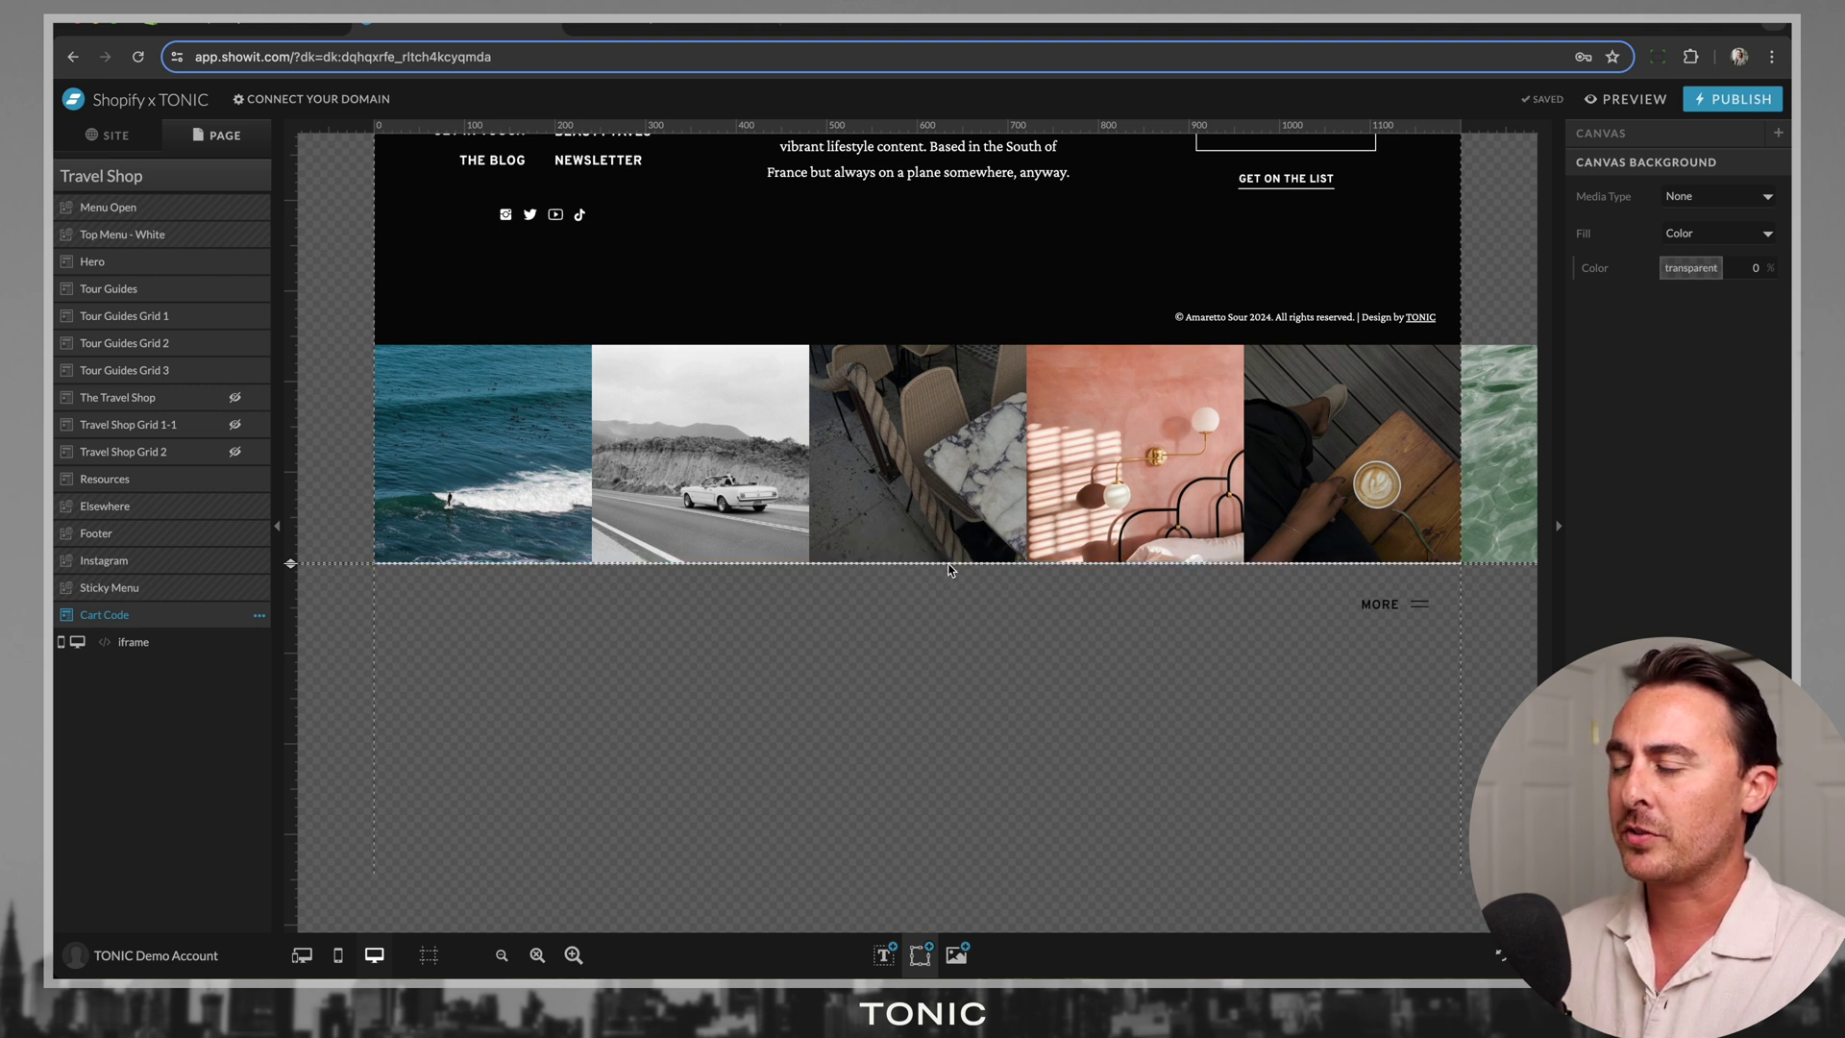
{"action": "left_click", "coordinate": [883, 739]}
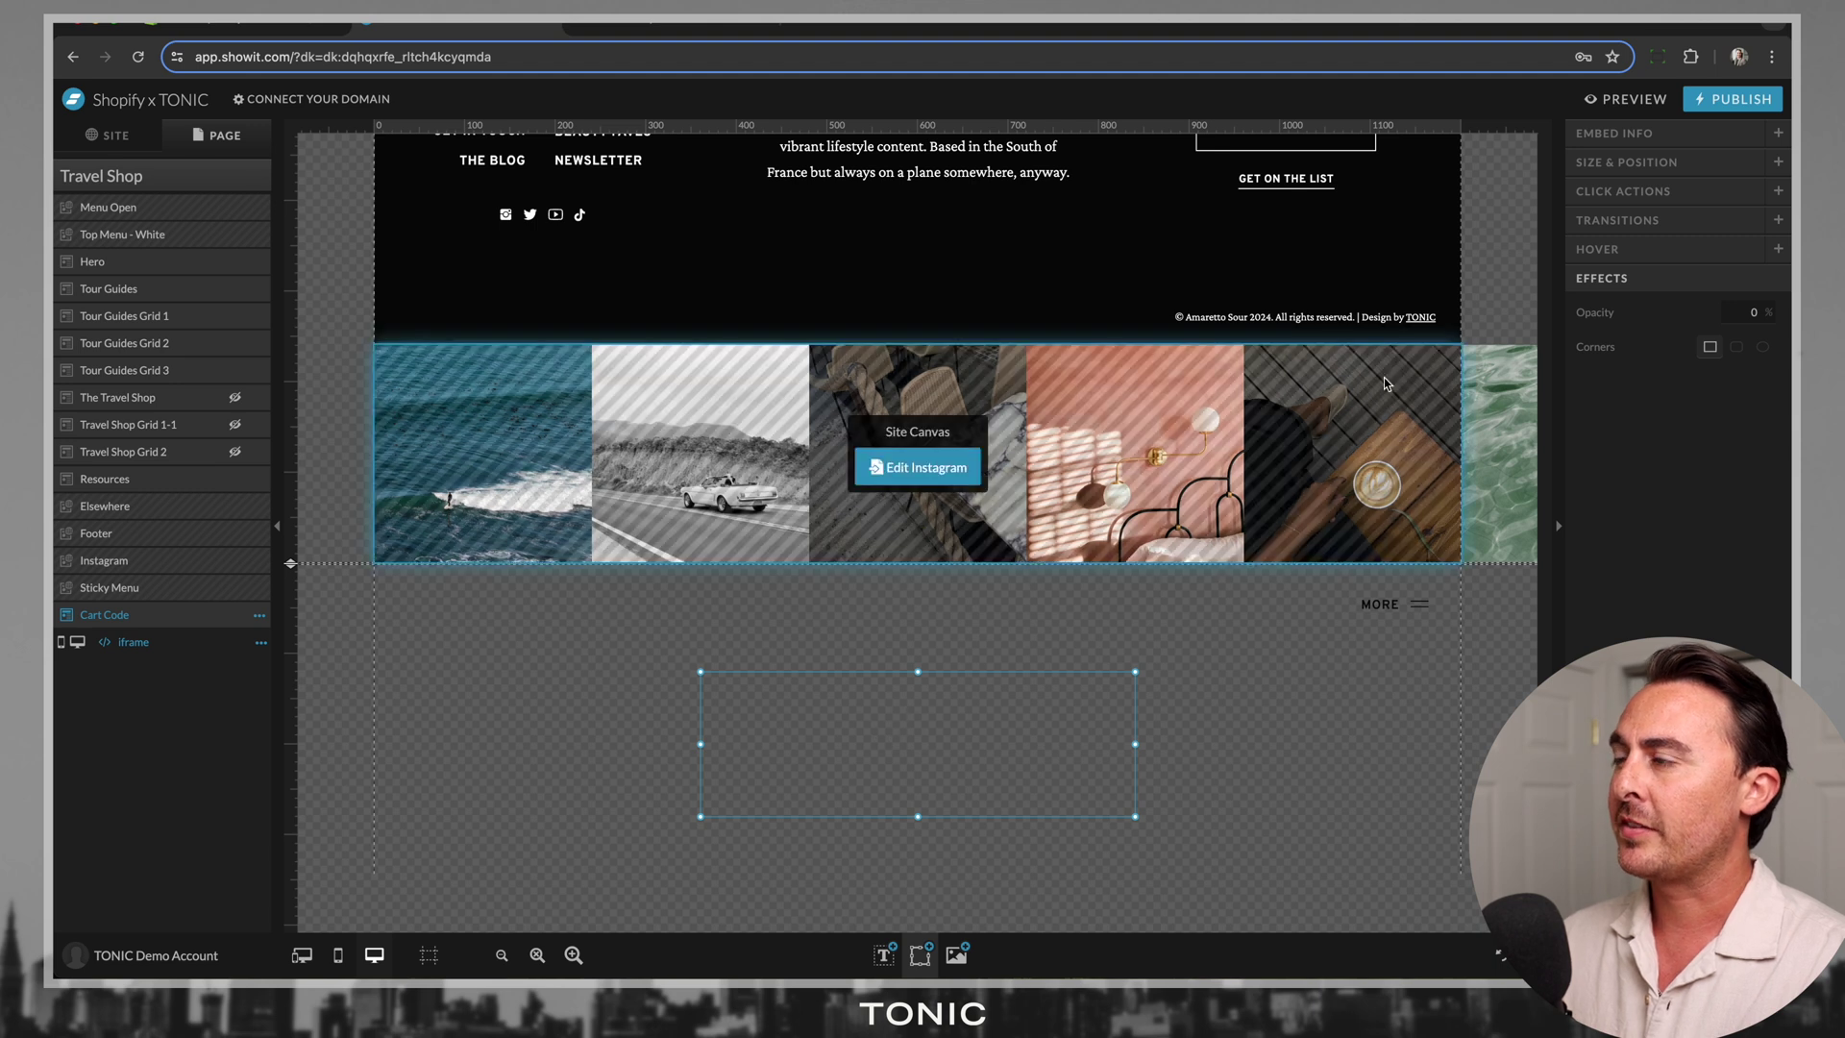
{"action": "left_click", "coordinate": [1632, 100]}
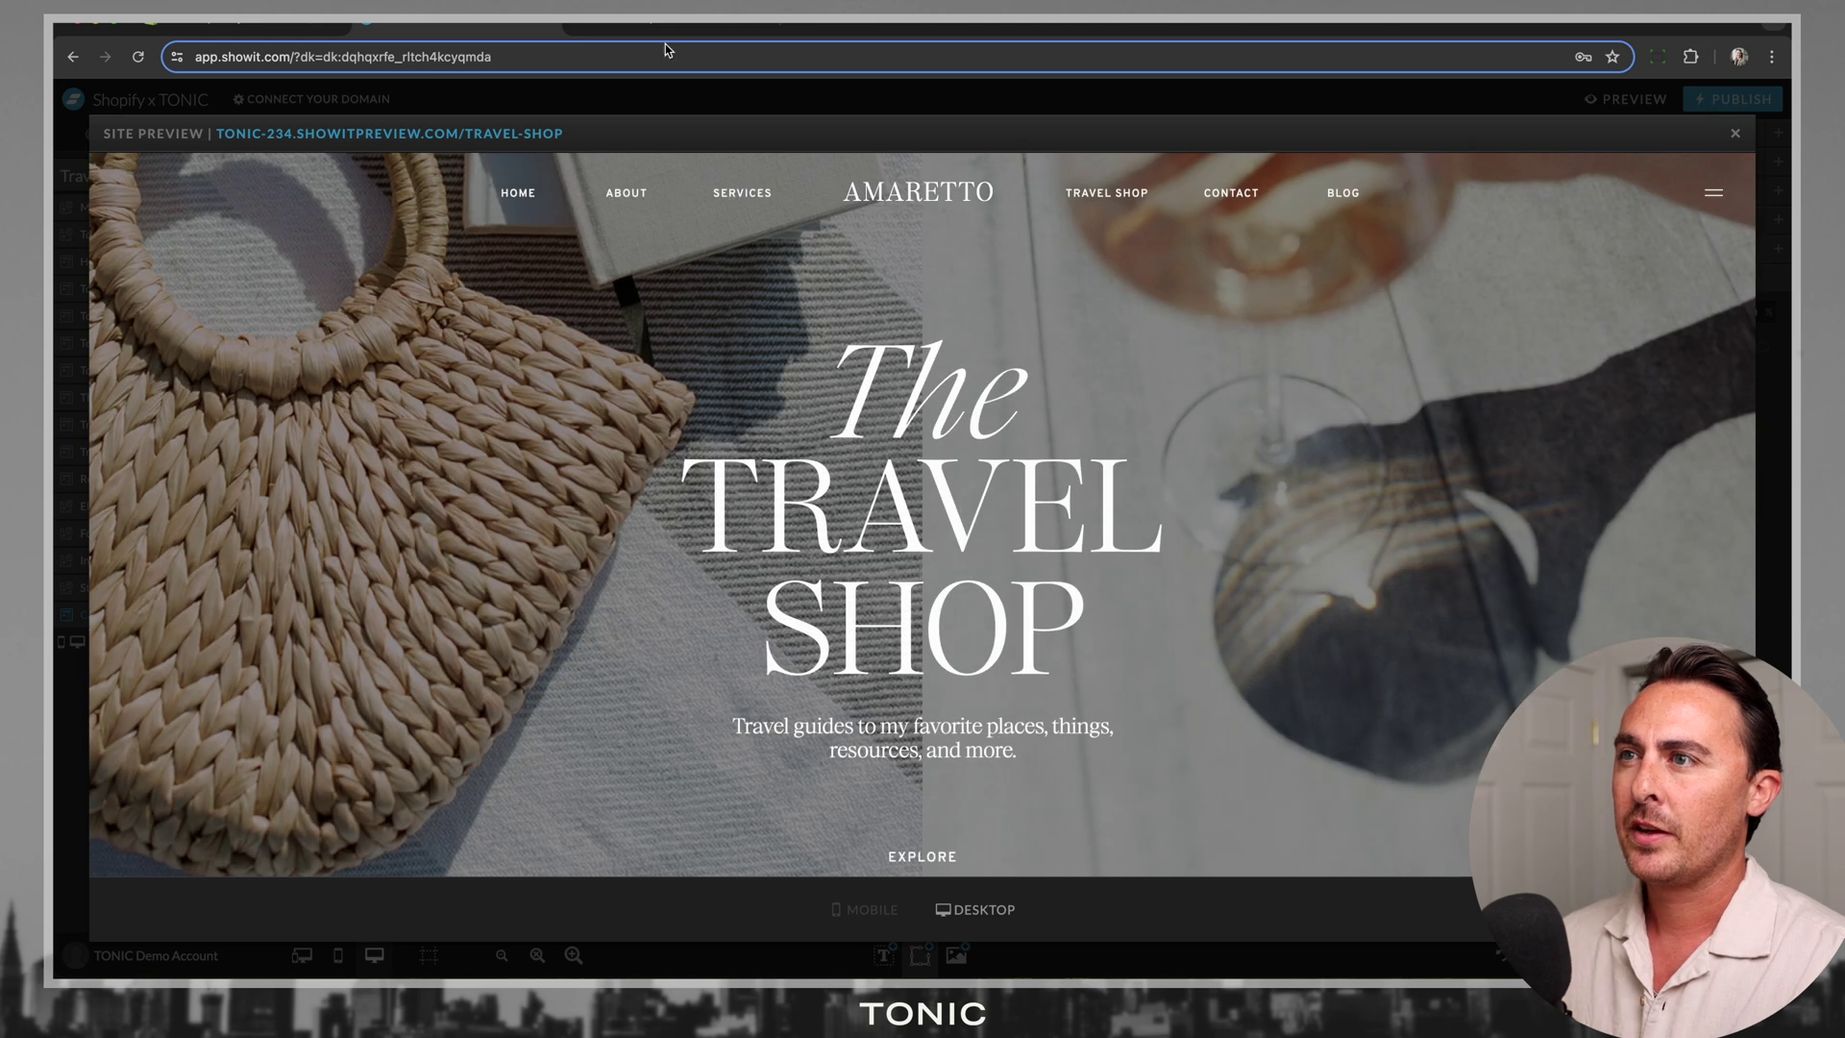
{"action": "left_click", "coordinate": [684, 26]}
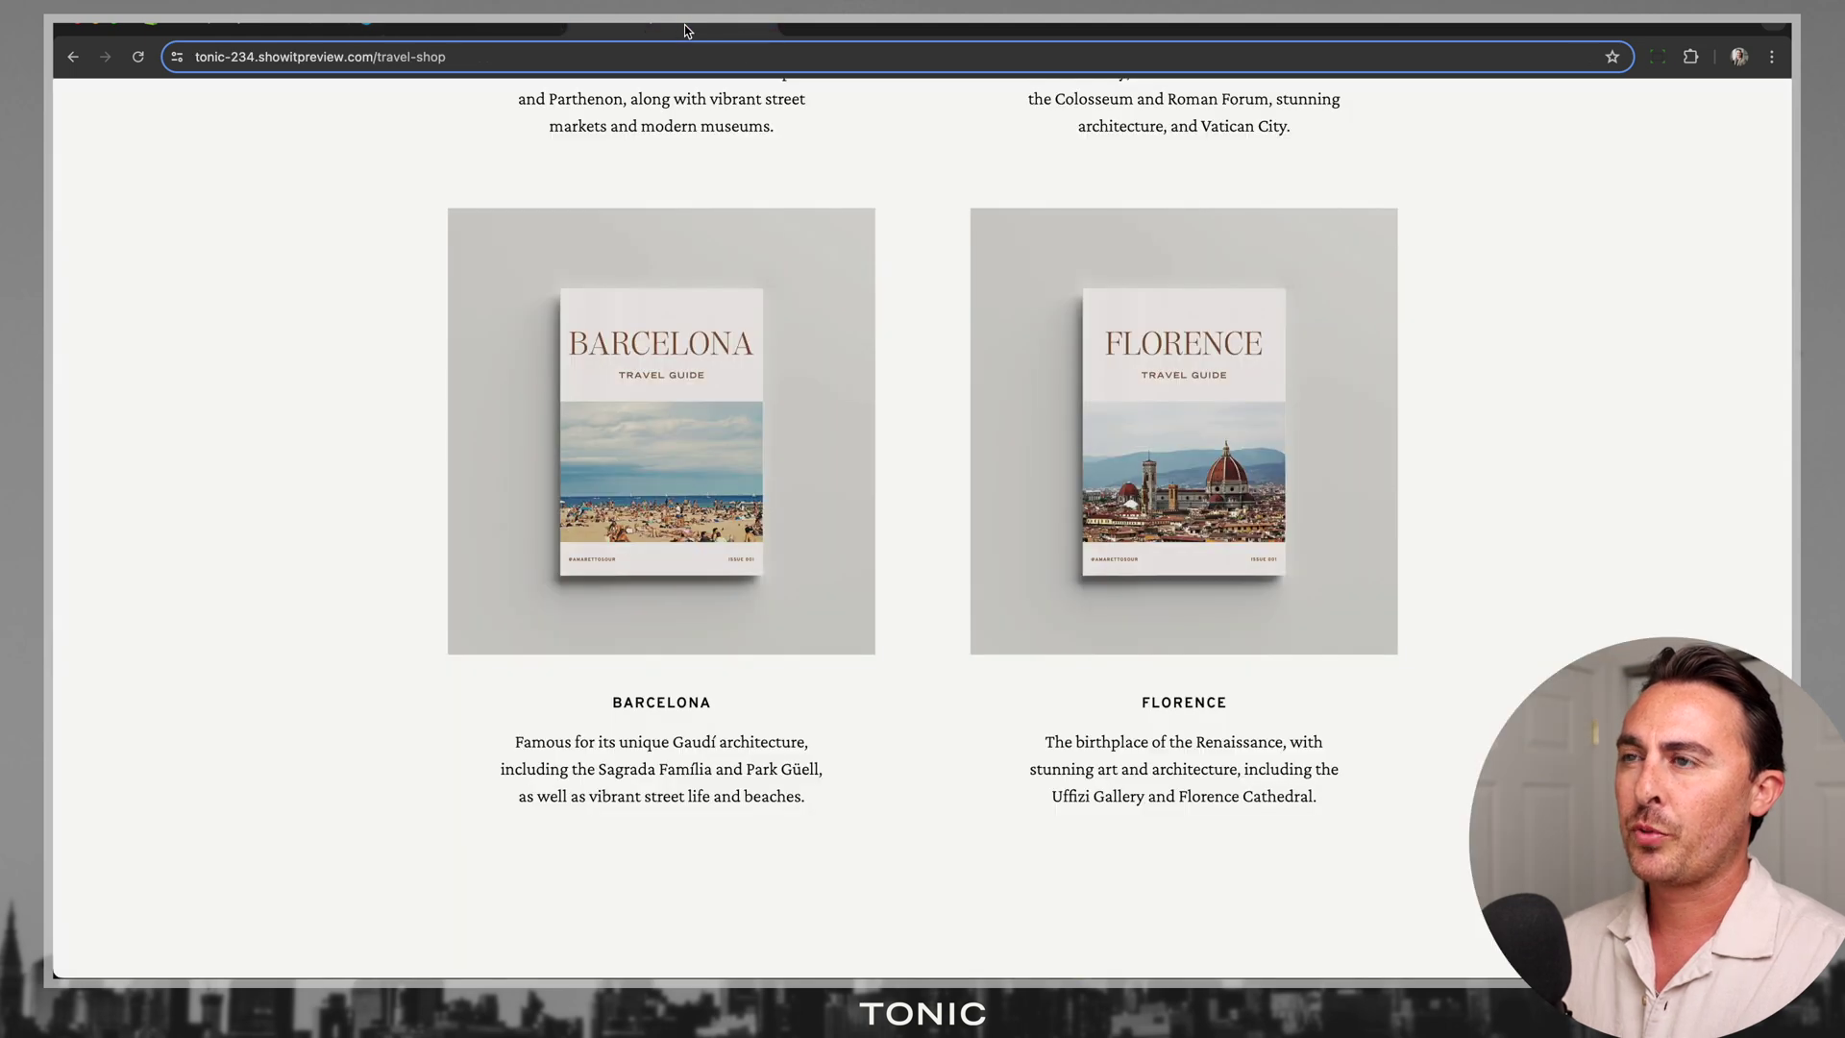
{"action": "scroll", "coordinate": [363, 296], "scroll_direction": "up", "scroll_amount": 15}
{"action": "key", "text": "super+r"}
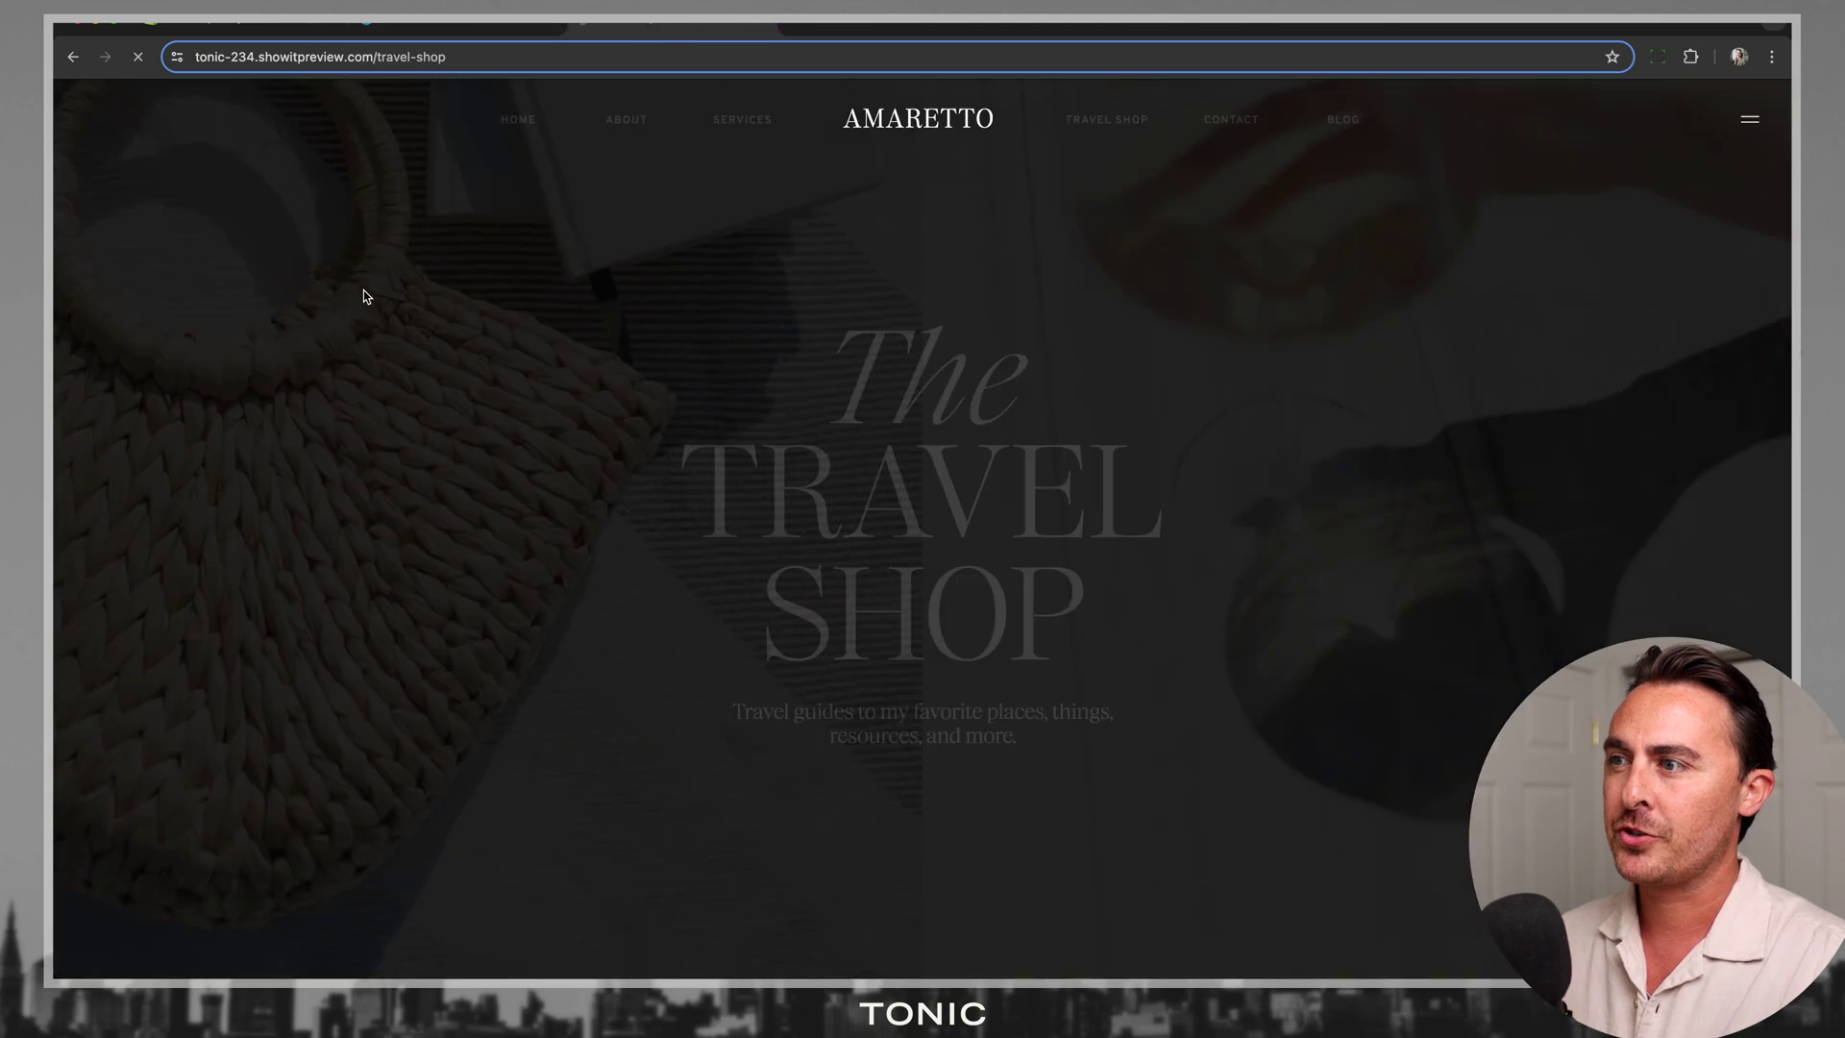
{"action": "scroll", "coordinate": [354, 302], "scroll_direction": "down", "scroll_amount": 10}
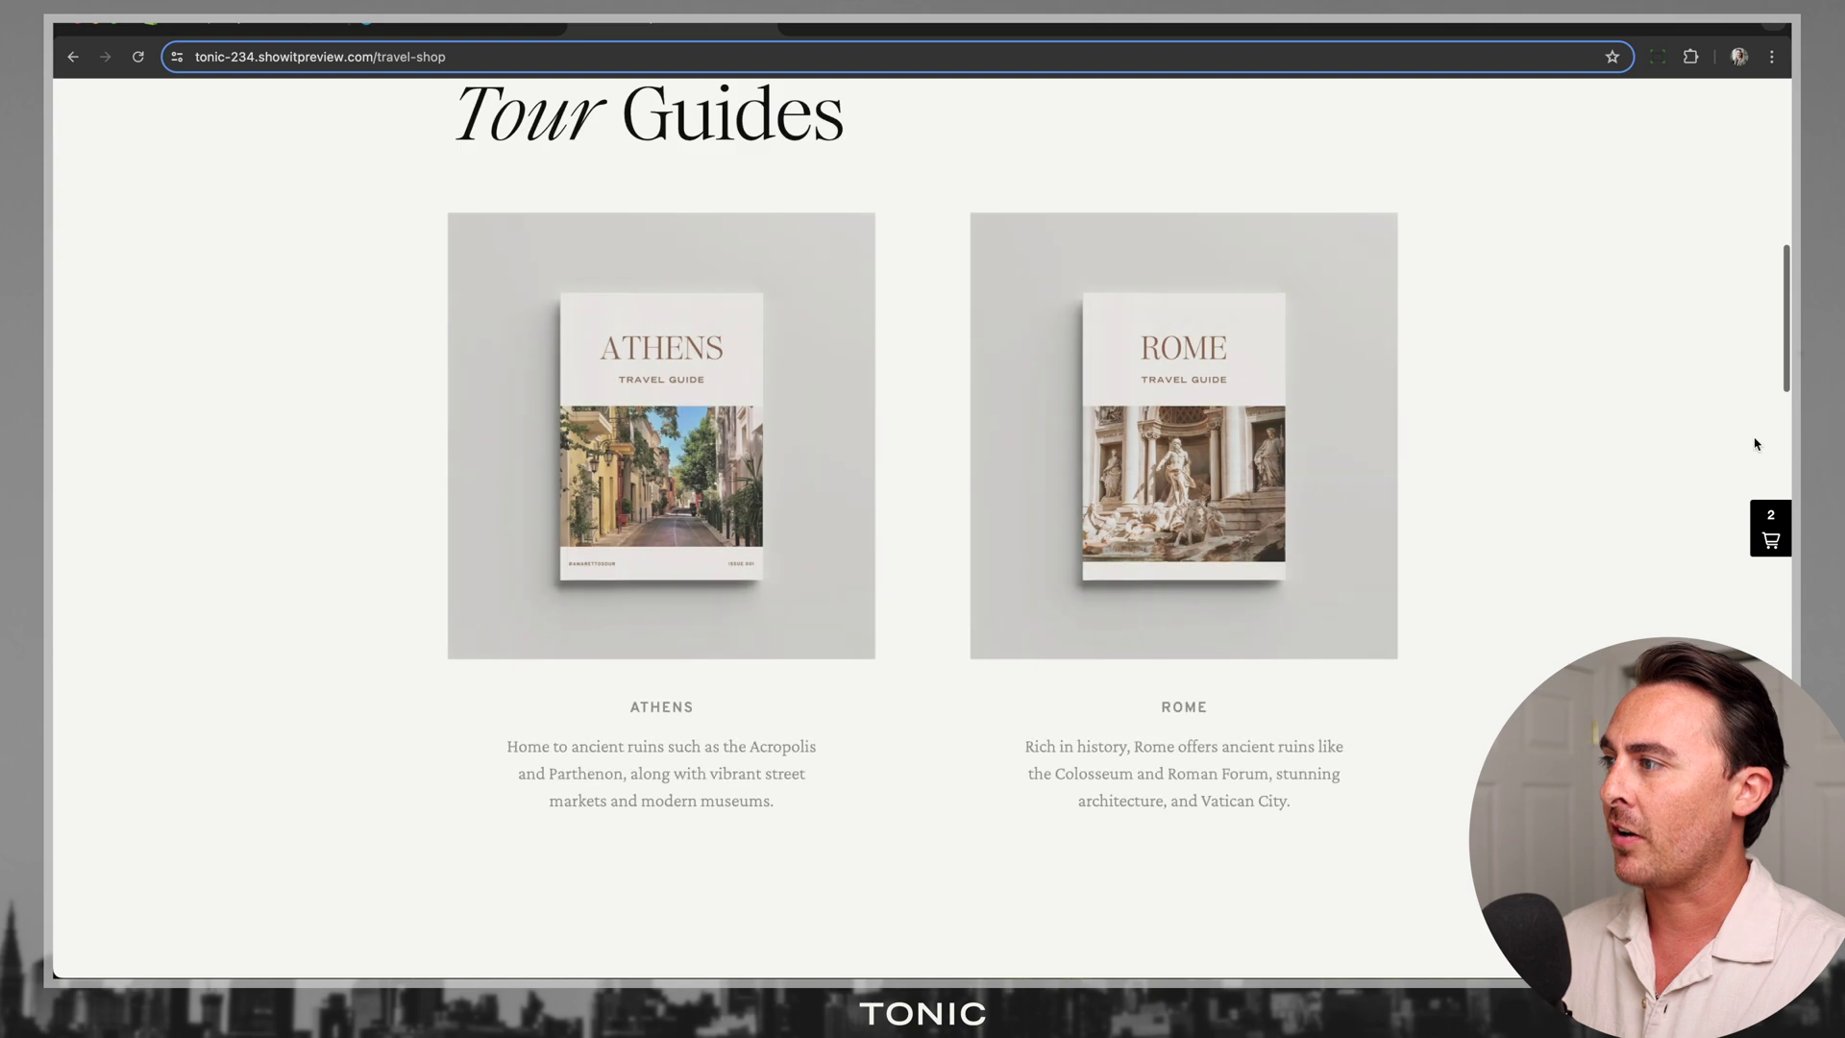